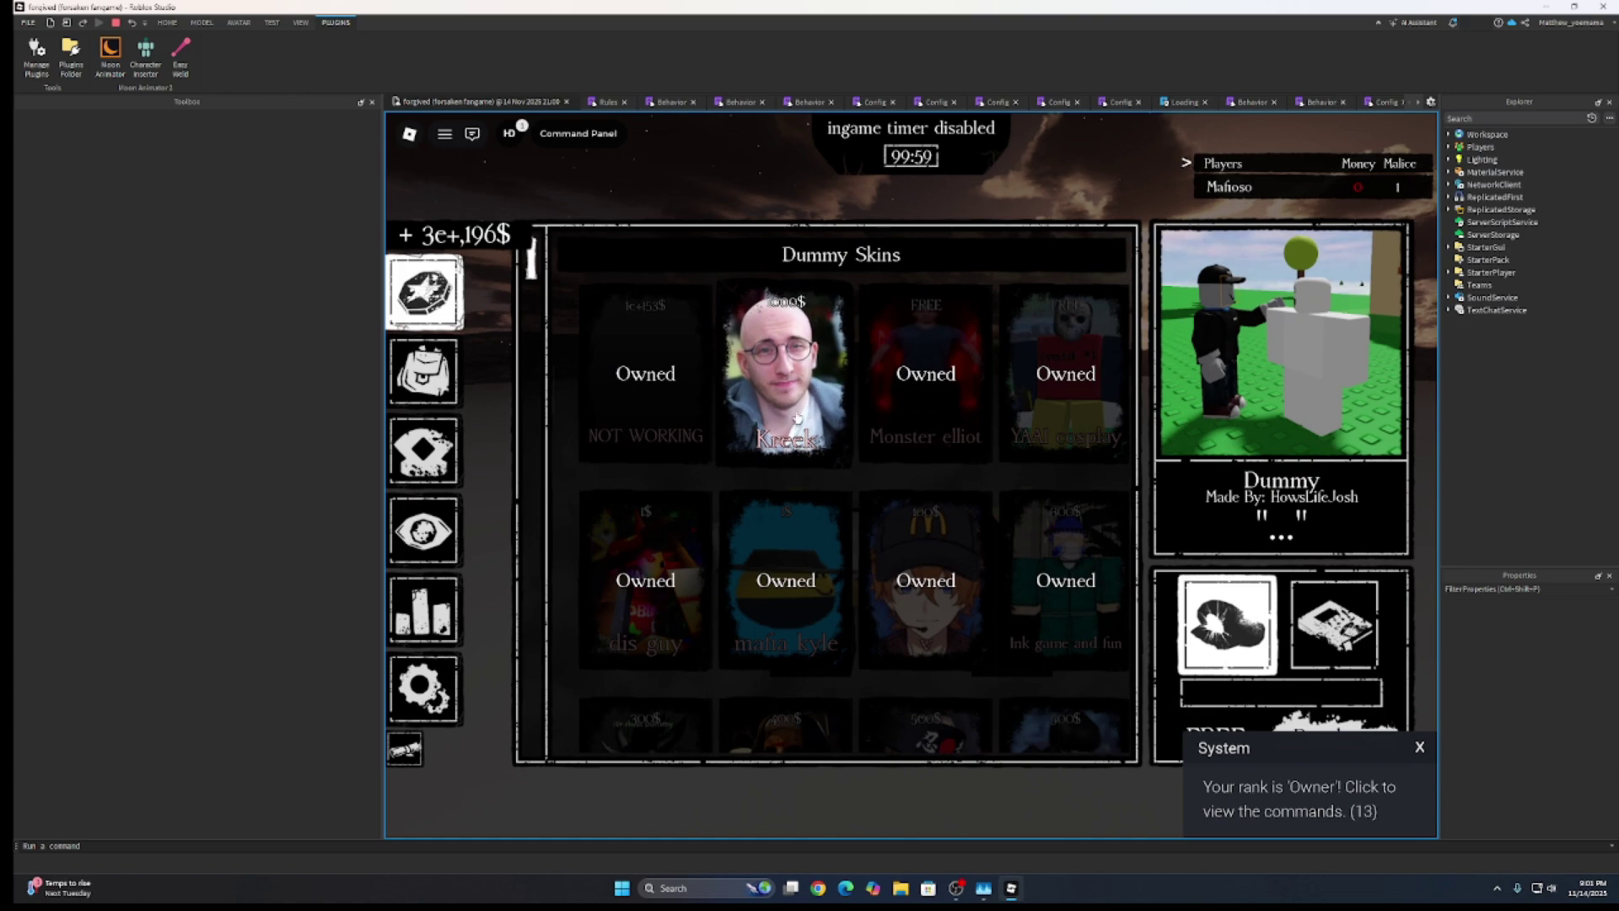
Step: Buy Dummy's Kreek skin in the game shop, and equip the Dummy killer from the inventory
{"action": "left_click", "coordinate": [840, 549]}
{"action": "left_click", "coordinate": [424, 371]}
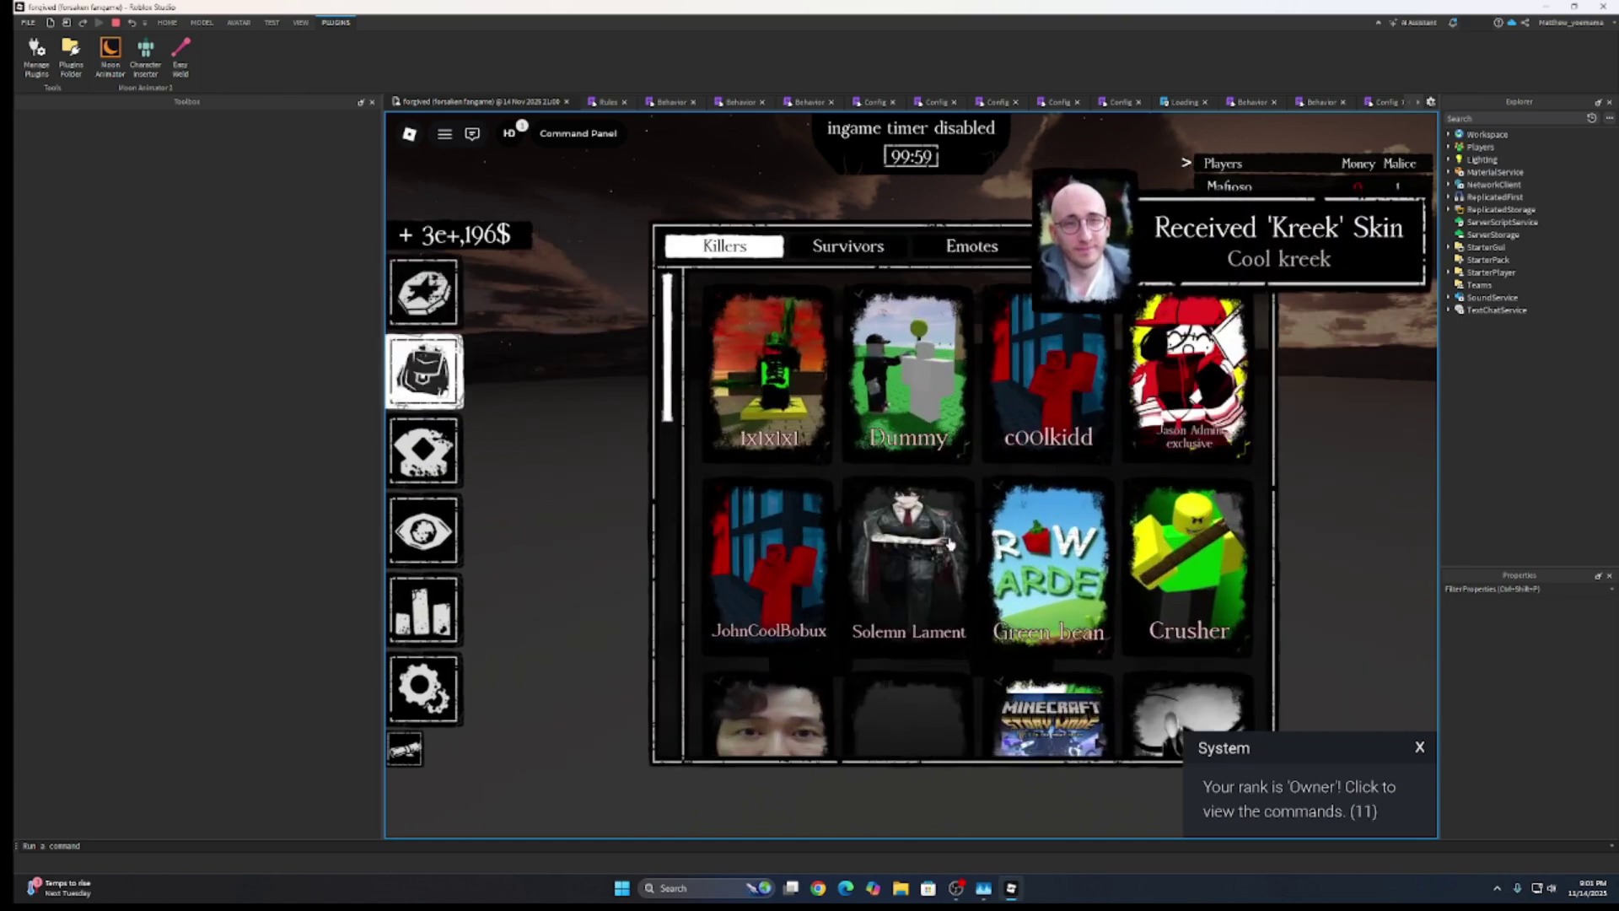
{"action": "left_click", "coordinate": [1259, 743]}
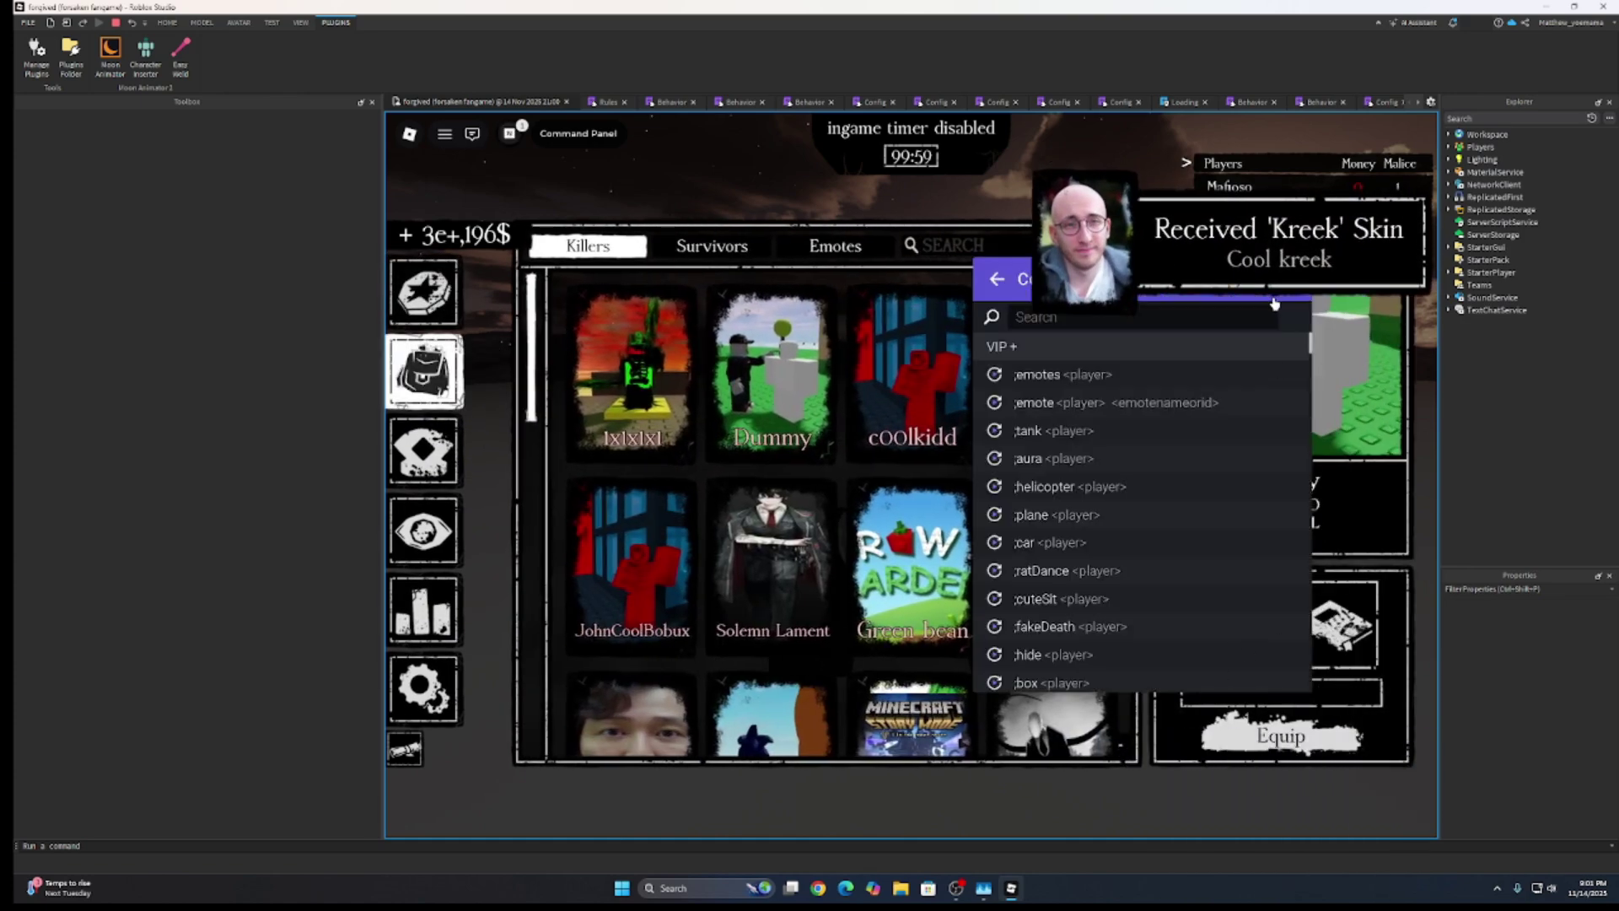
{"action": "left_click", "coordinate": [1251, 750]}
Step: Look through Dummy's owned skins in the inventory for the Kreek skin
{"action": "left_click", "coordinate": [1207, 620]}
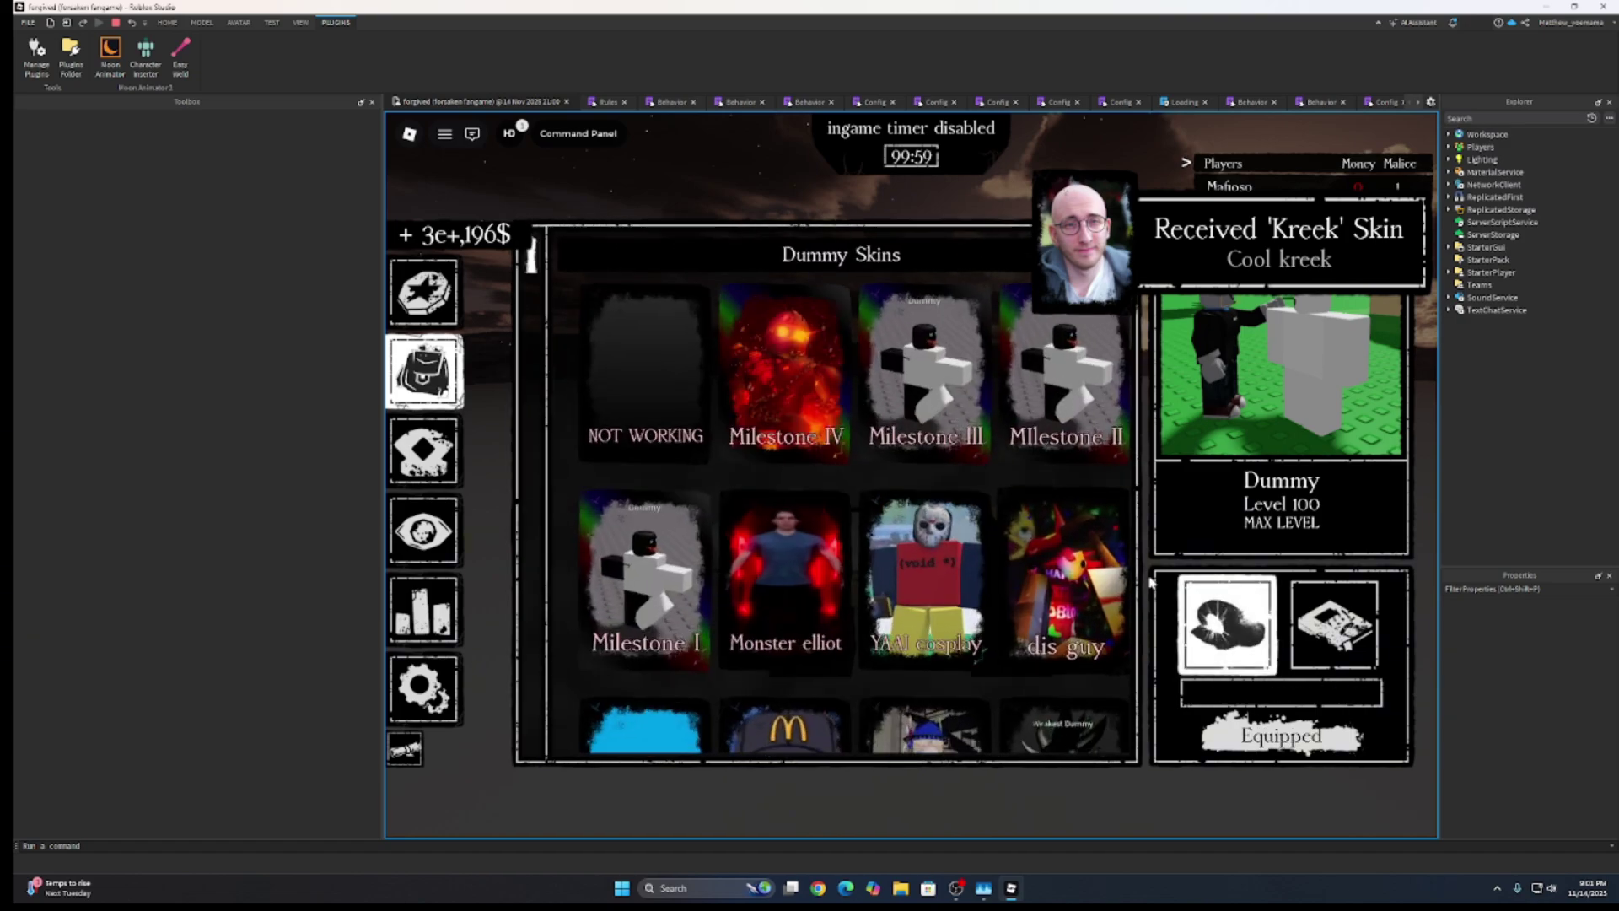
{"action": "left_click", "coordinate": [1206, 617]}
{"action": "left_click", "coordinate": [1205, 616]}
{"action": "scroll", "coordinate": [910, 497], "scroll_direction": "down", "scroll_amount": 15}
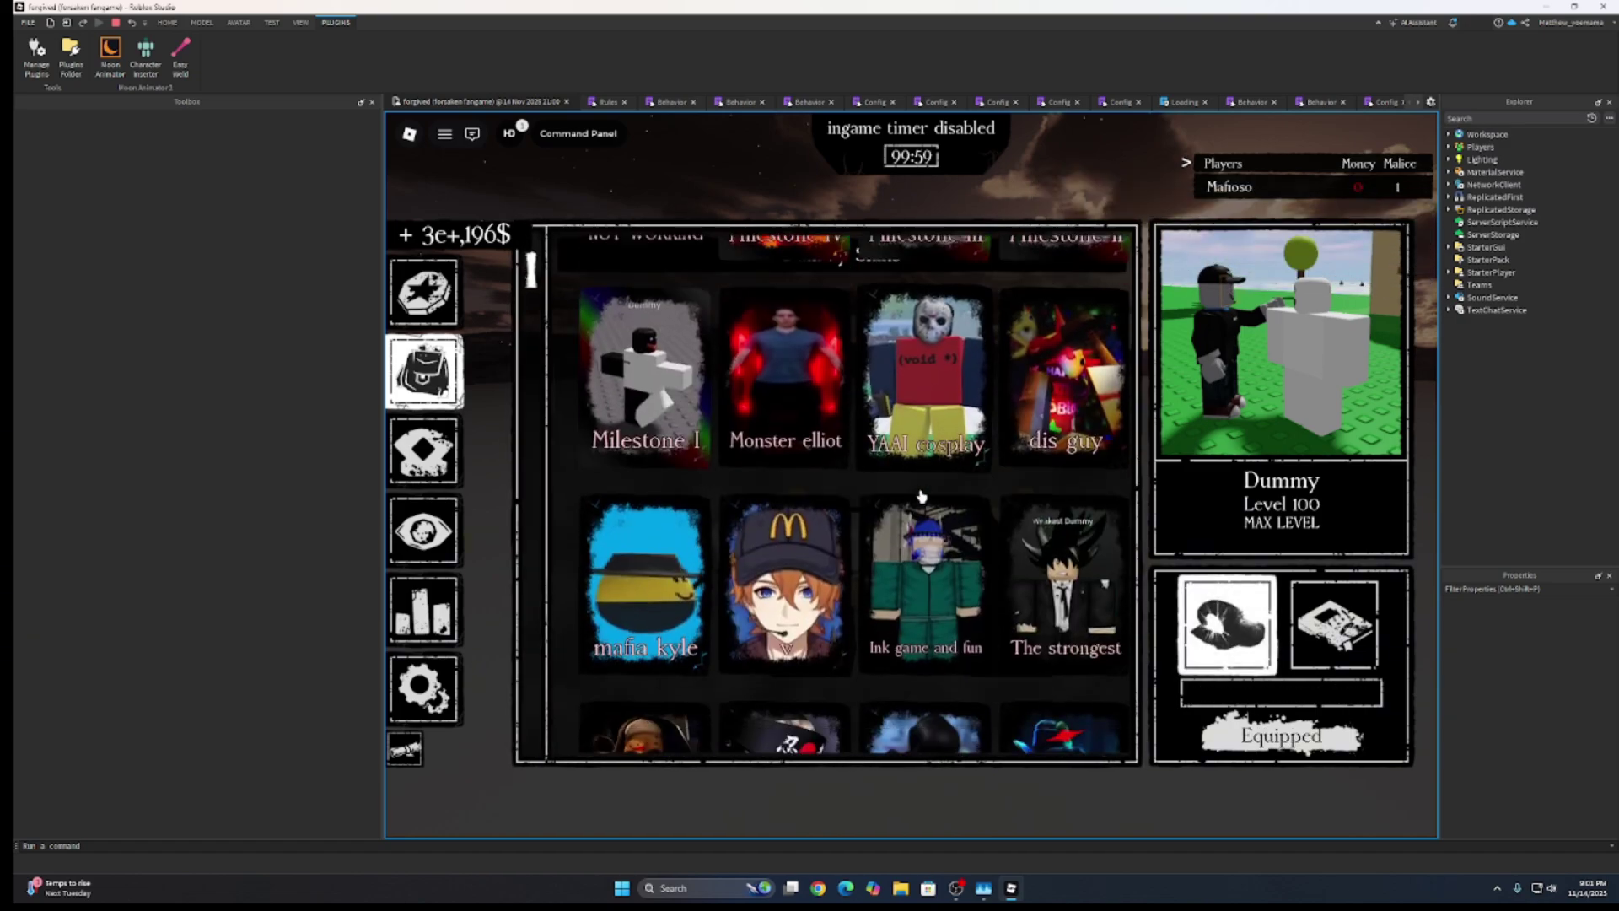
{"action": "scroll", "coordinate": [1012, 590], "scroll_direction": "up", "scroll_amount": 8}
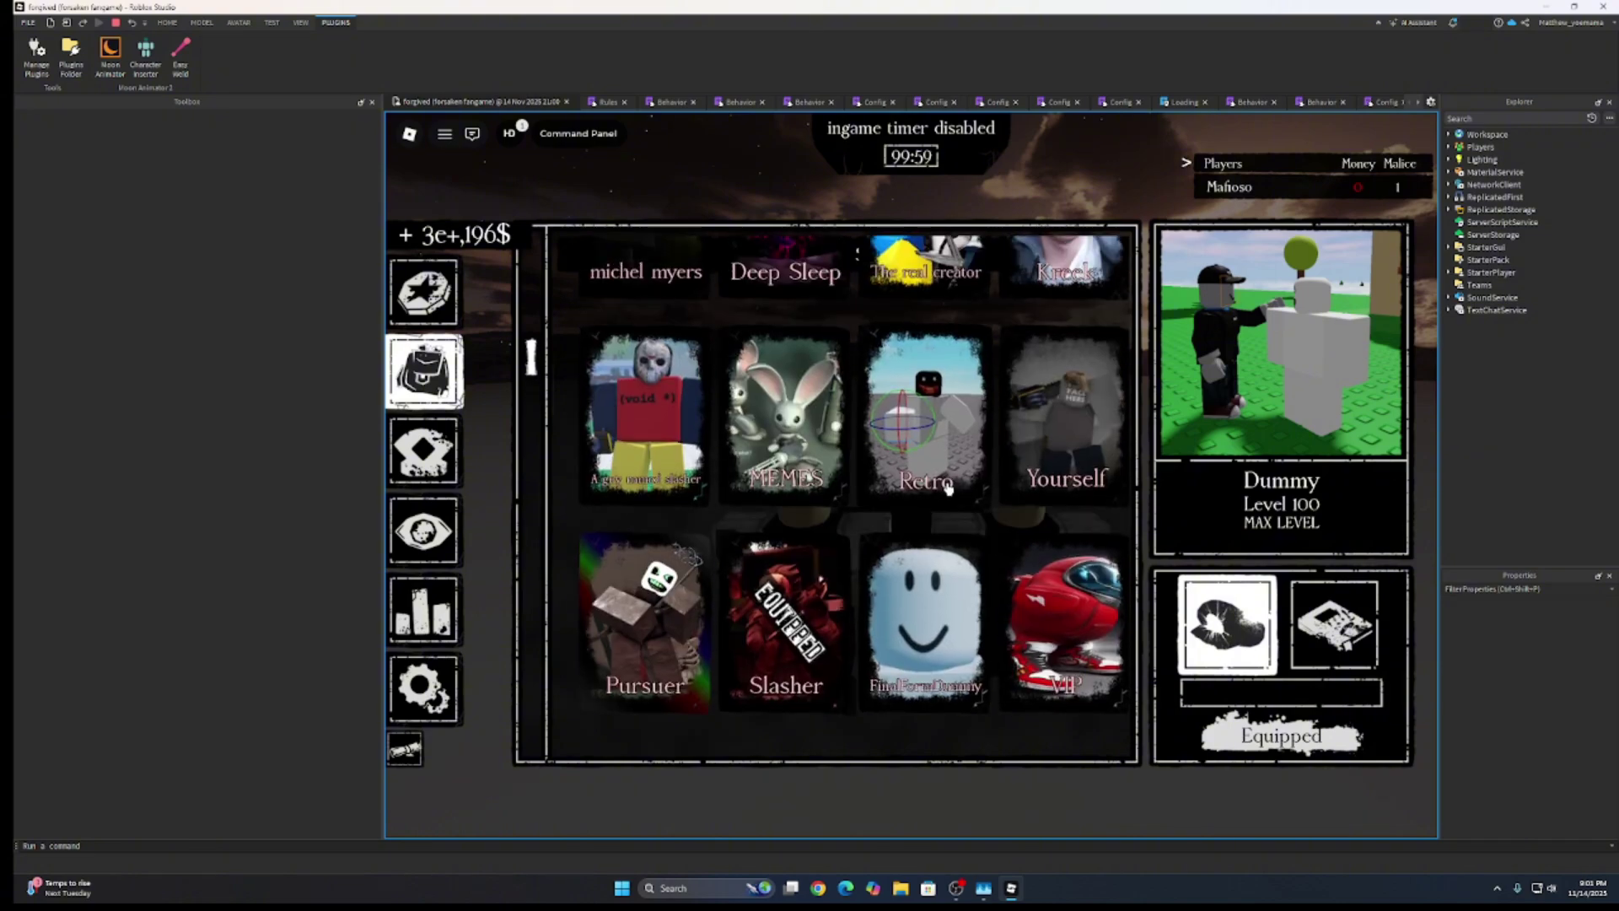
{"action": "left_click", "coordinate": [1195, 654]}
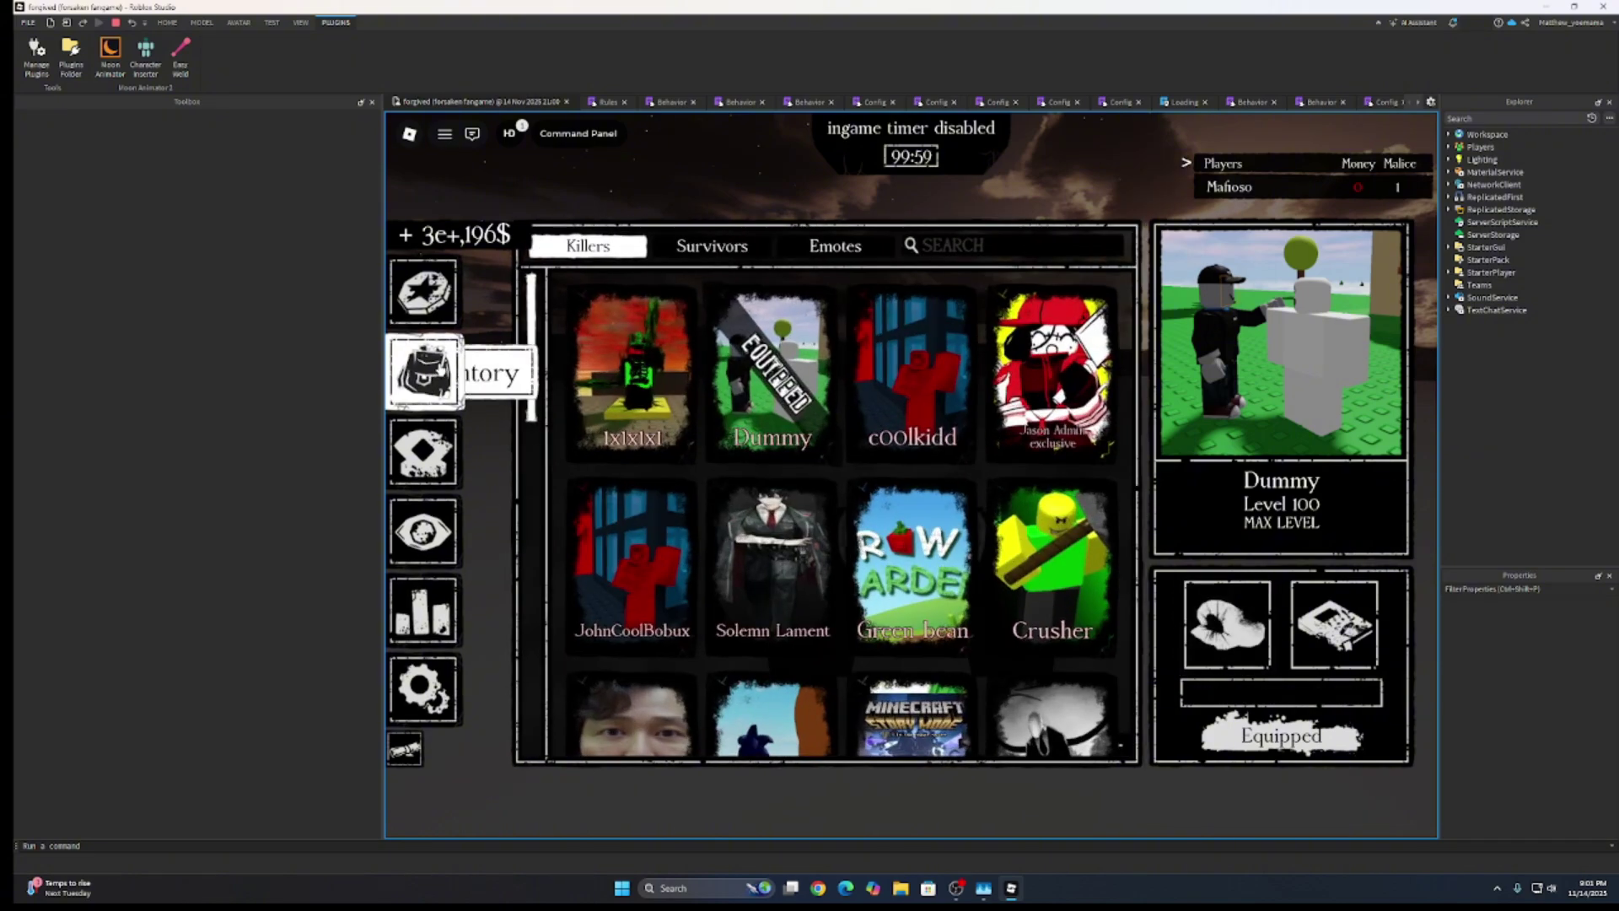
Step: Make the own player the killer with the Make Player Into Survivor/Killer command in the game's Command Panel
{"action": "left_click", "coordinate": [426, 372]}
{"action": "left_click", "coordinate": [576, 137]}
{"action": "scroll", "coordinate": [1101, 451], "scroll_direction": "up", "scroll_amount": 5}
{"action": "scroll", "coordinate": [1091, 437], "scroll_direction": "up", "scroll_amount": 5}
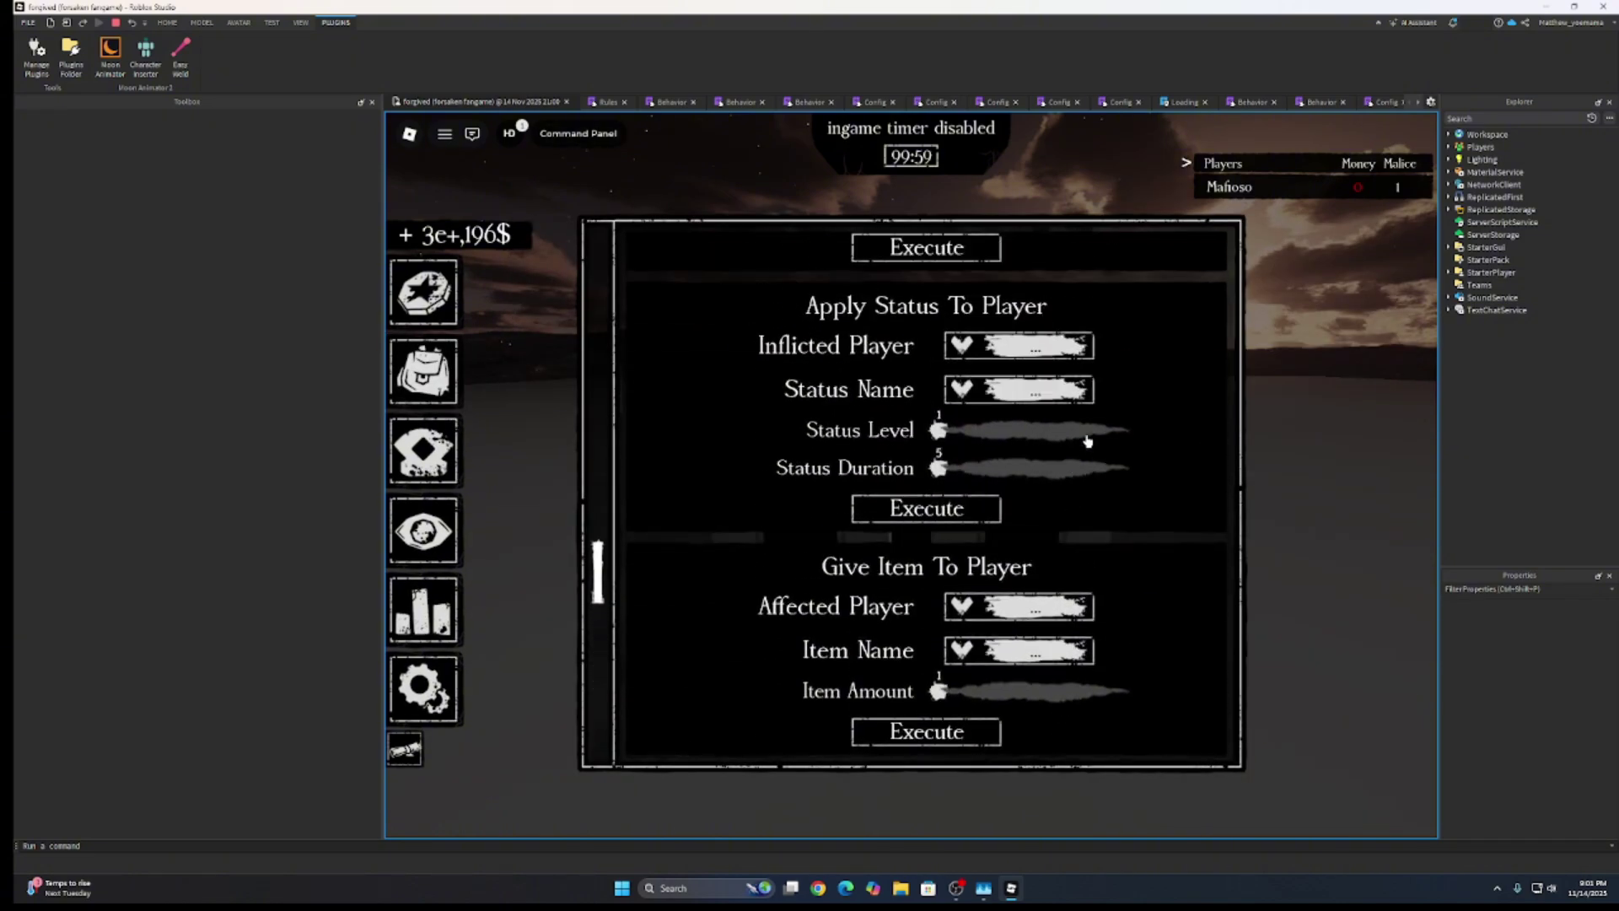
{"action": "left_click", "coordinate": [1061, 284]}
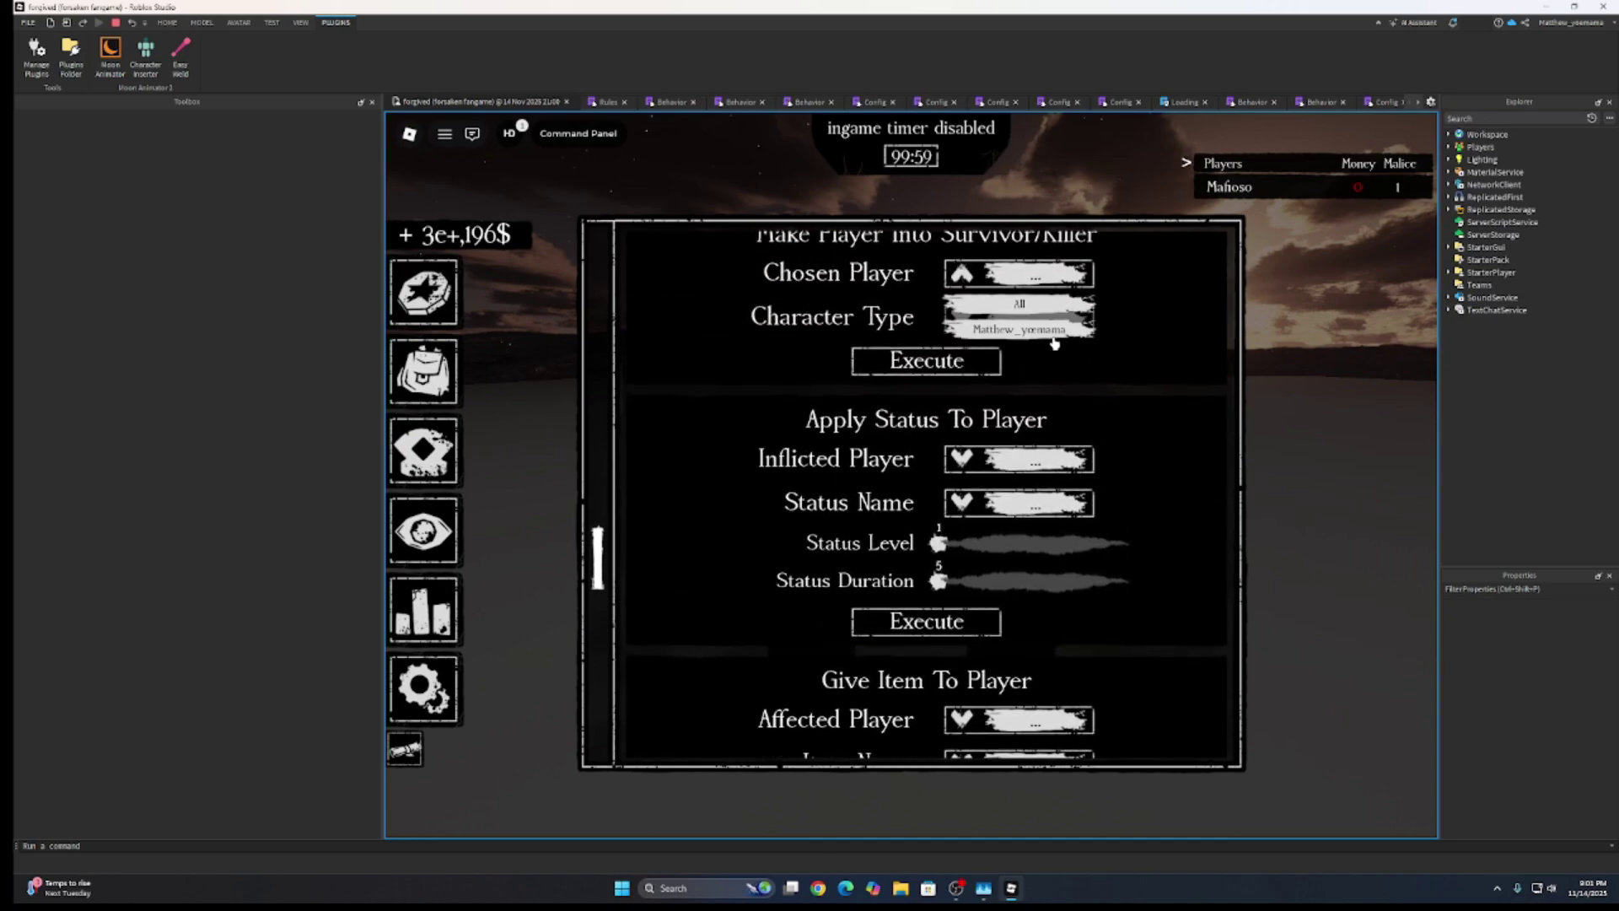
{"action": "left_click", "coordinate": [1054, 335]}
{"action": "left_click", "coordinate": [1037, 321]}
{"action": "left_click", "coordinate": [1005, 347]}
{"action": "left_click", "coordinate": [935, 369]}
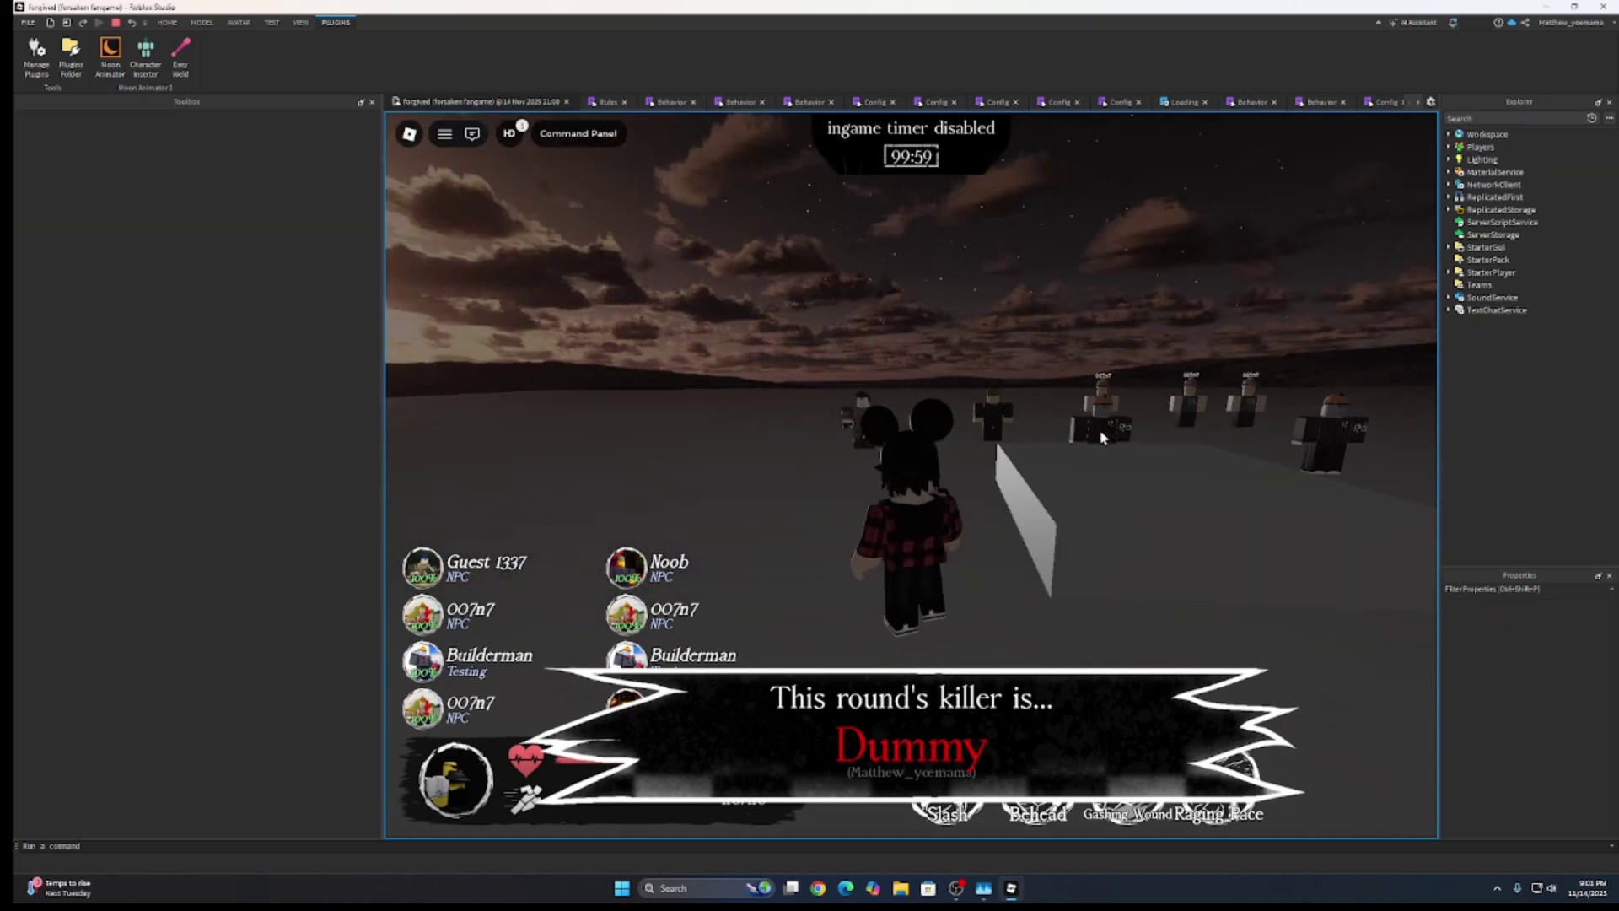
Step: Test the Dummy killer on the NPC survivors with Slash, Raging Pace and Gashing Wound, and end the playtest
{"action": "key", "text": "w"}
{"action": "right_click_drag", "start_coordinate": [1103, 438], "coordinate": [1103, 438]}
{"action": "left_click", "coordinate": [1103, 438]}
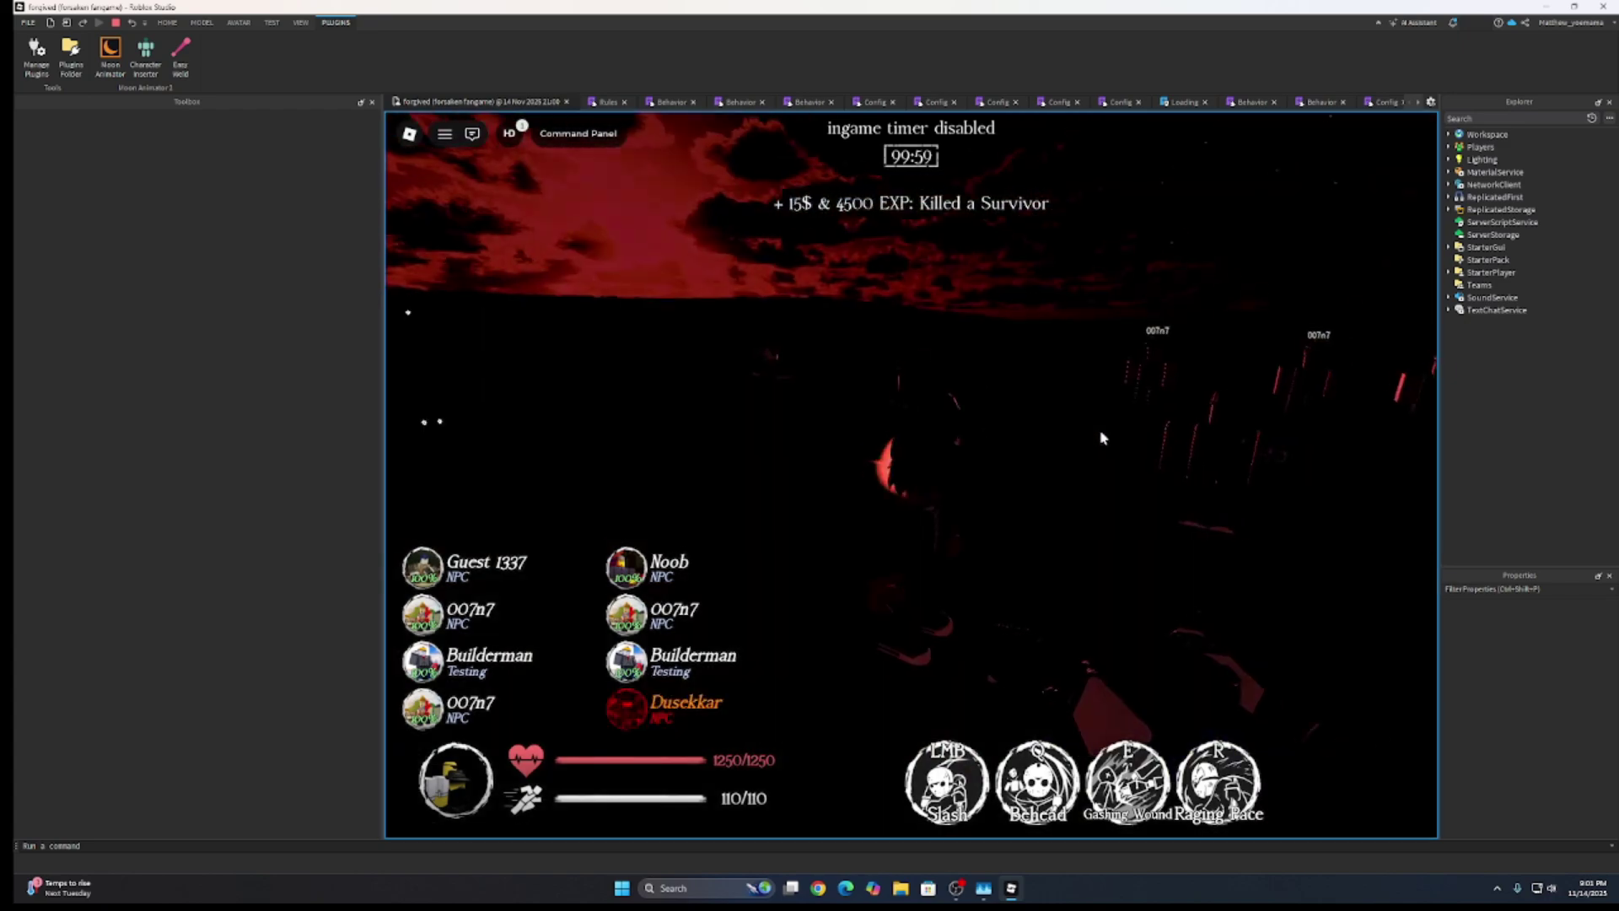
{"action": "key", "text": "r"}
{"action": "left_click", "coordinate": [1102, 438]}
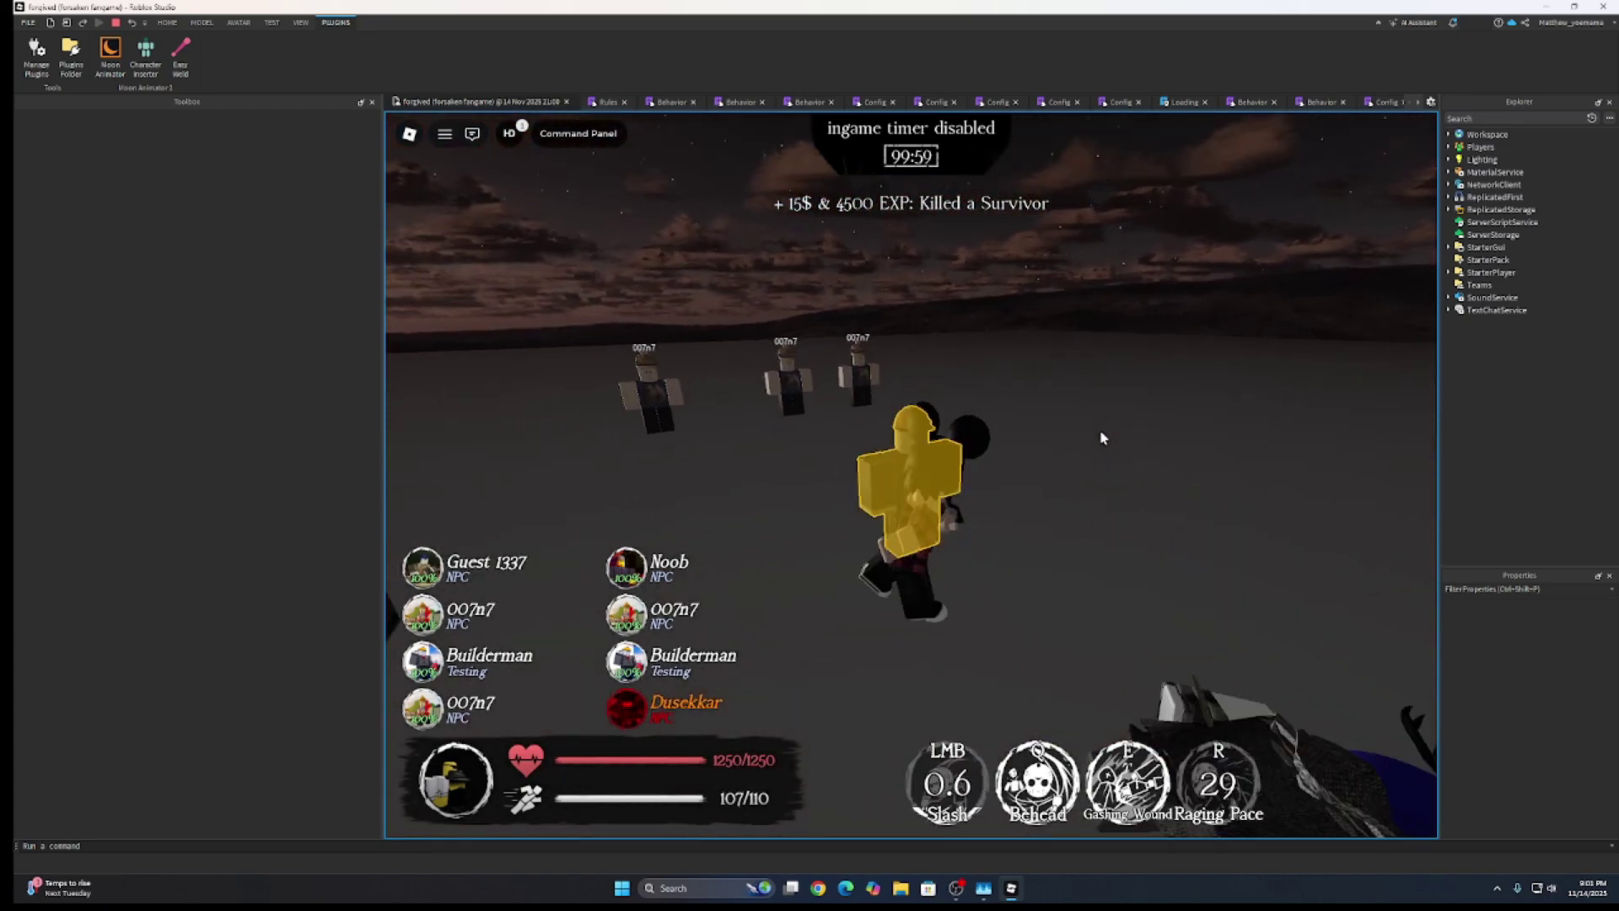
{"action": "right_click_drag", "start_coordinate": [1103, 438], "coordinate": [1102, 437]}
{"action": "key", "text": "ctrl"}
{"action": "left_click", "coordinate": [910, 475]}
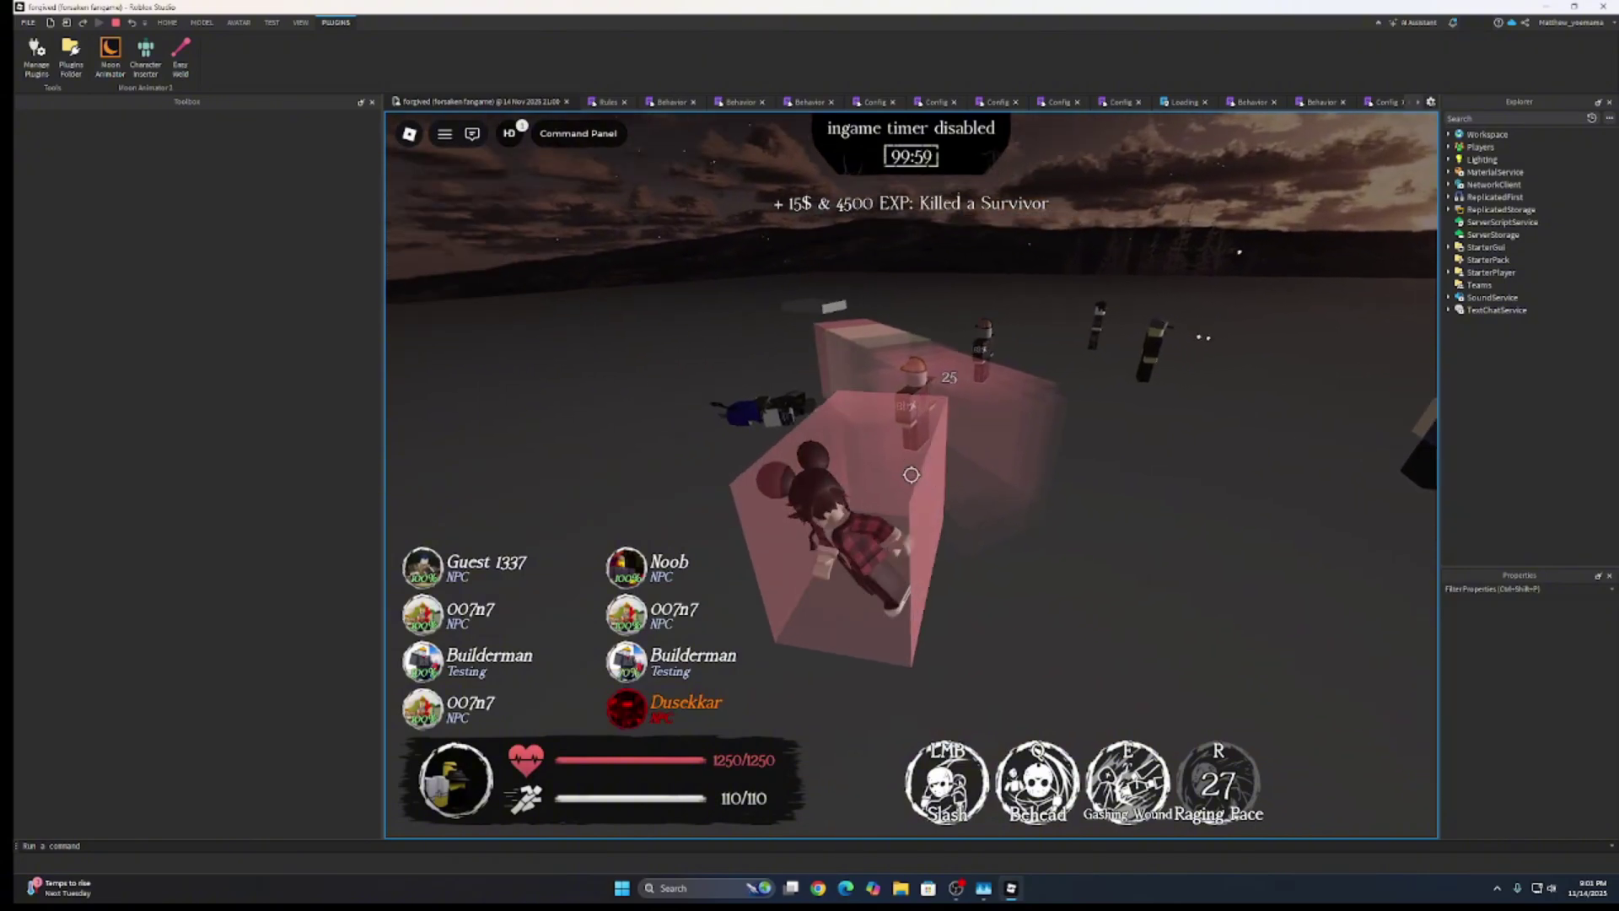
{"action": "key", "text": "e"}
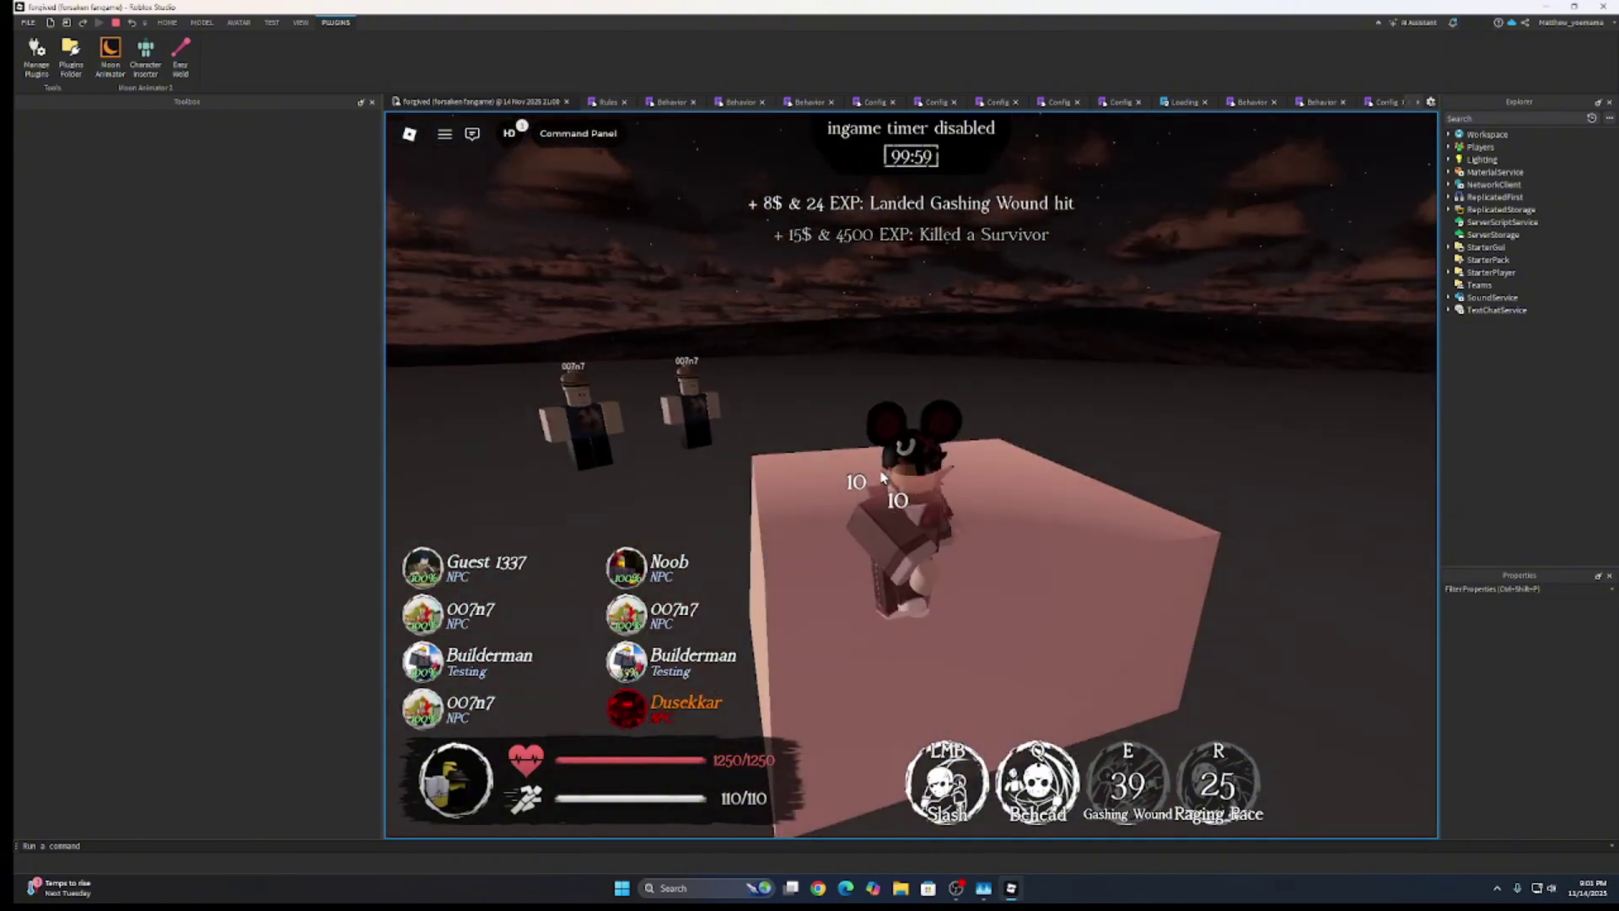
{"action": "right_click_drag", "start_coordinate": [882, 478], "coordinate": [882, 478]}
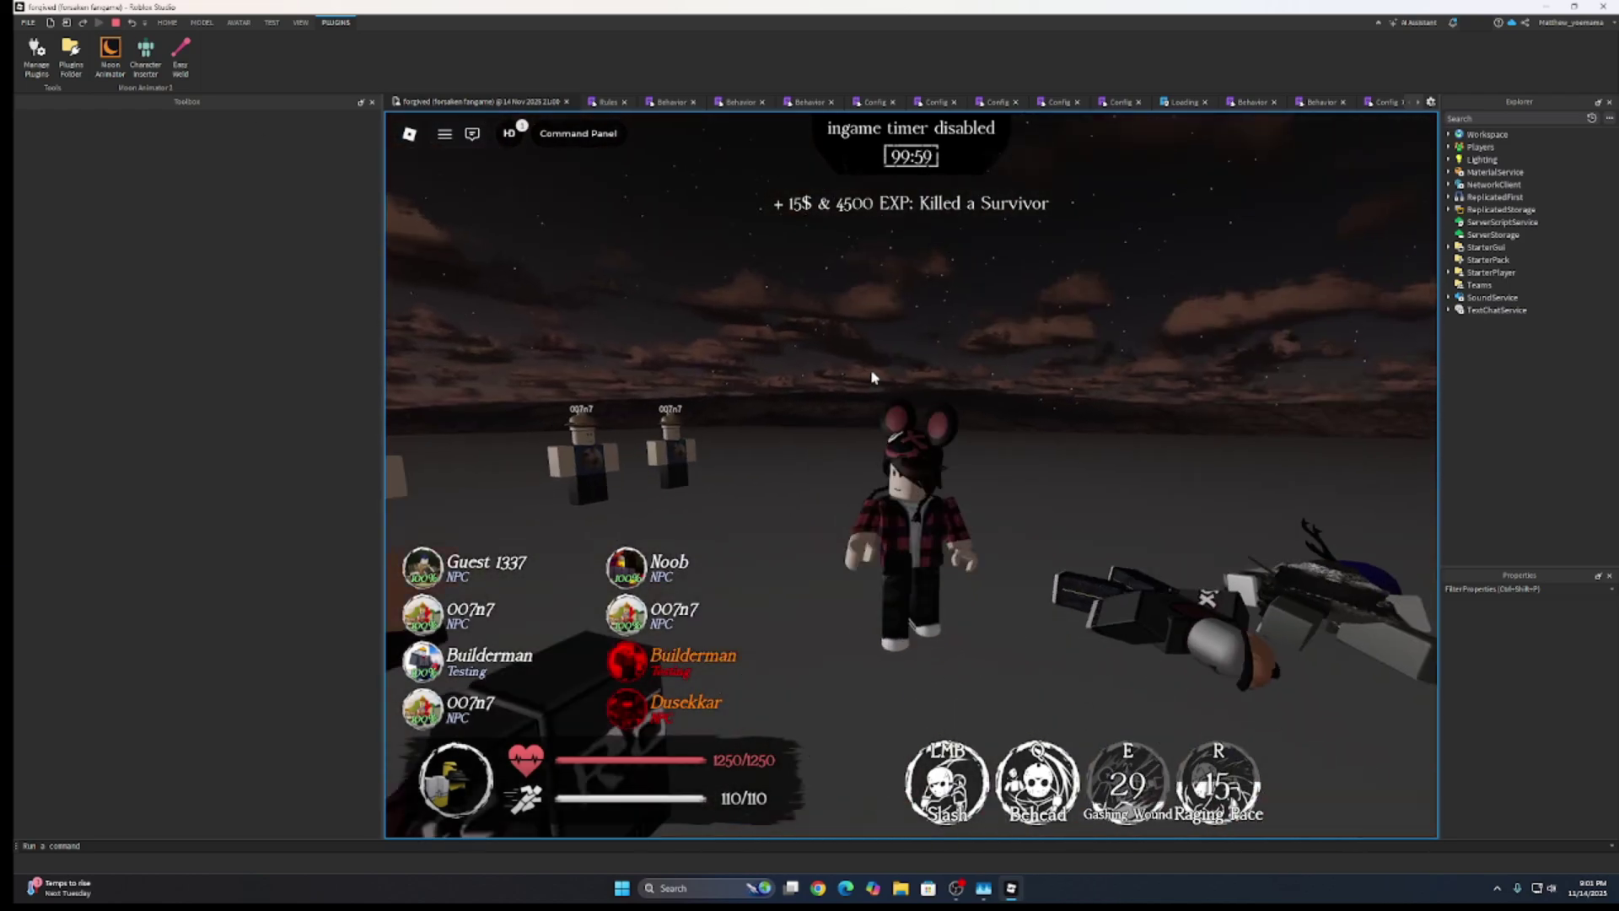
{"action": "left_click", "coordinate": [116, 24]}
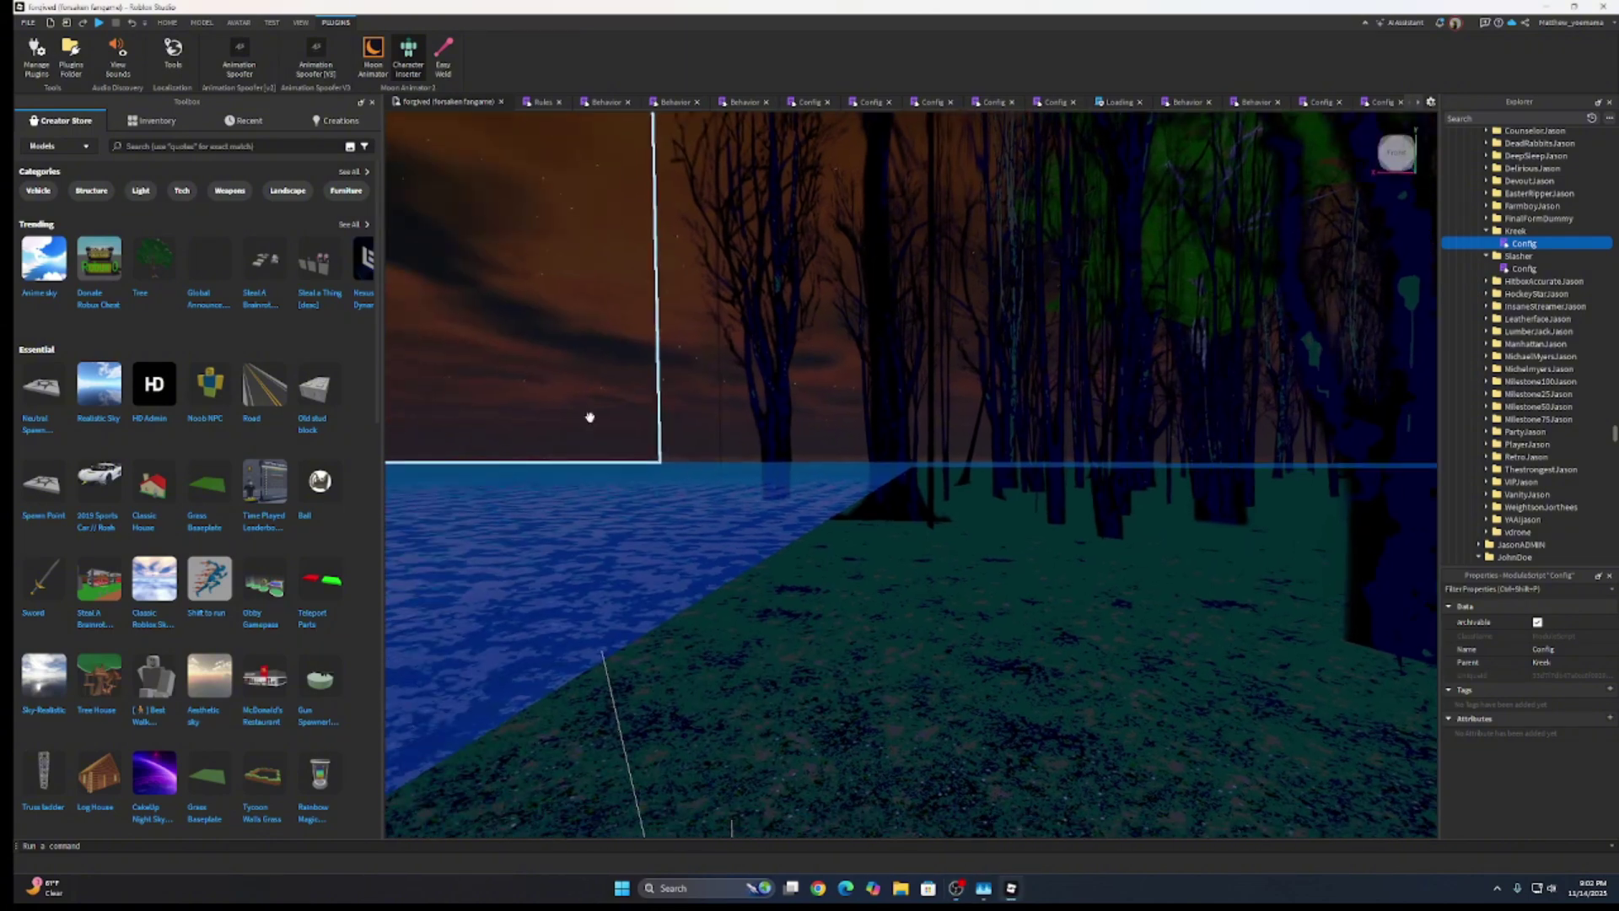
Step: Insert an R6 character from the copied account ID with Character Inserter, and lower it about 2.9 studs to the ground
{"action": "left_click", "coordinate": [409, 49]}
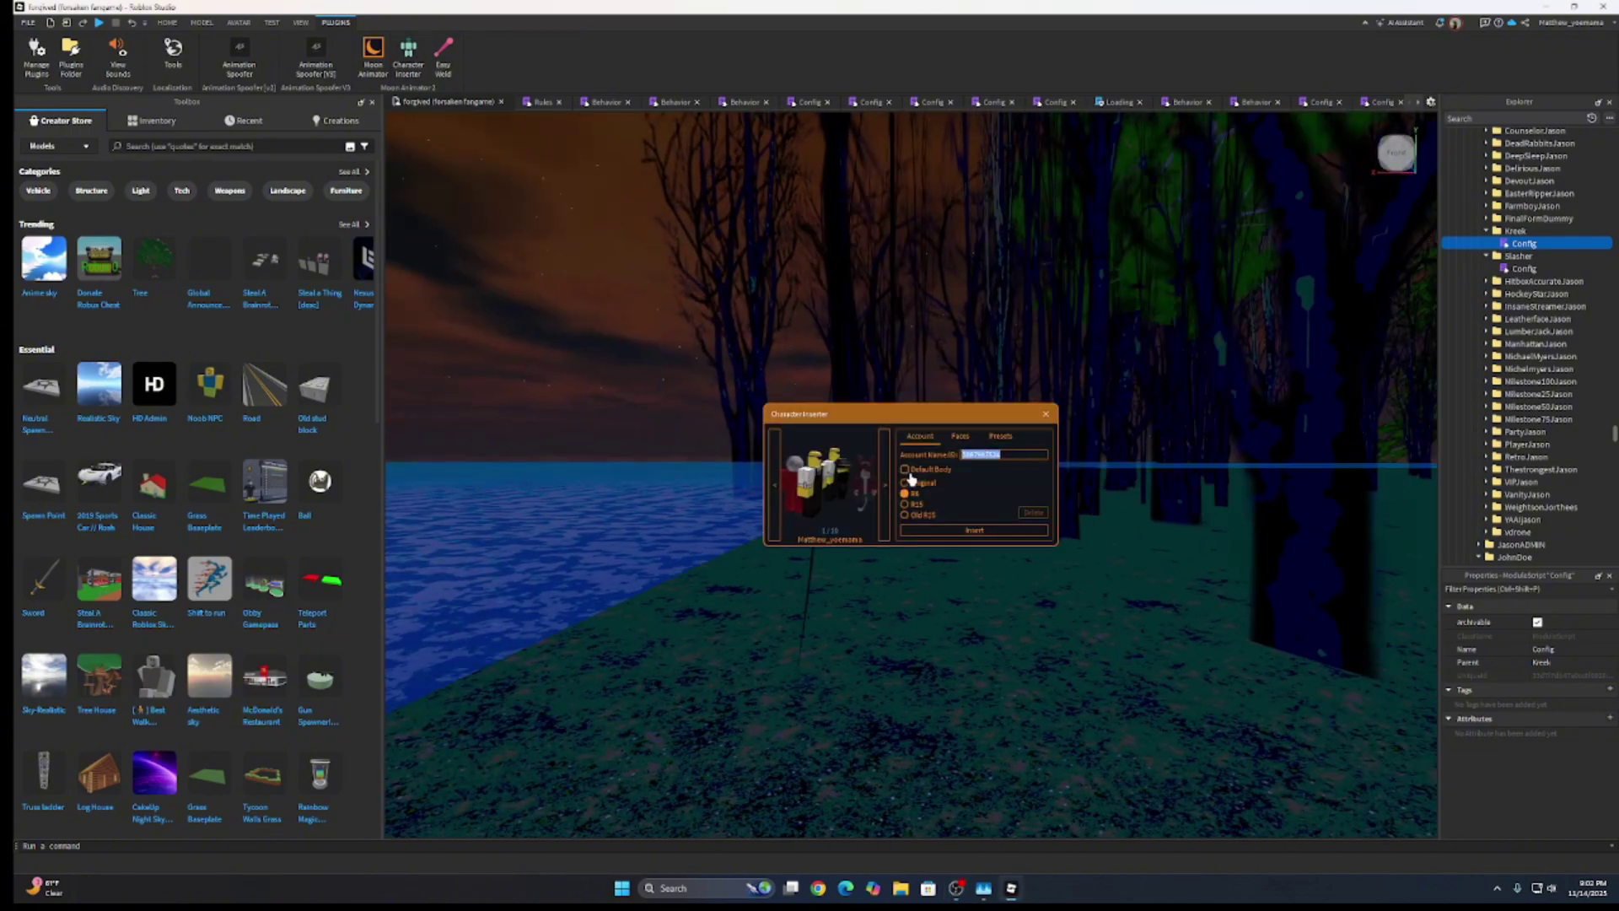
{"action": "key", "text": "ctrl+v"}
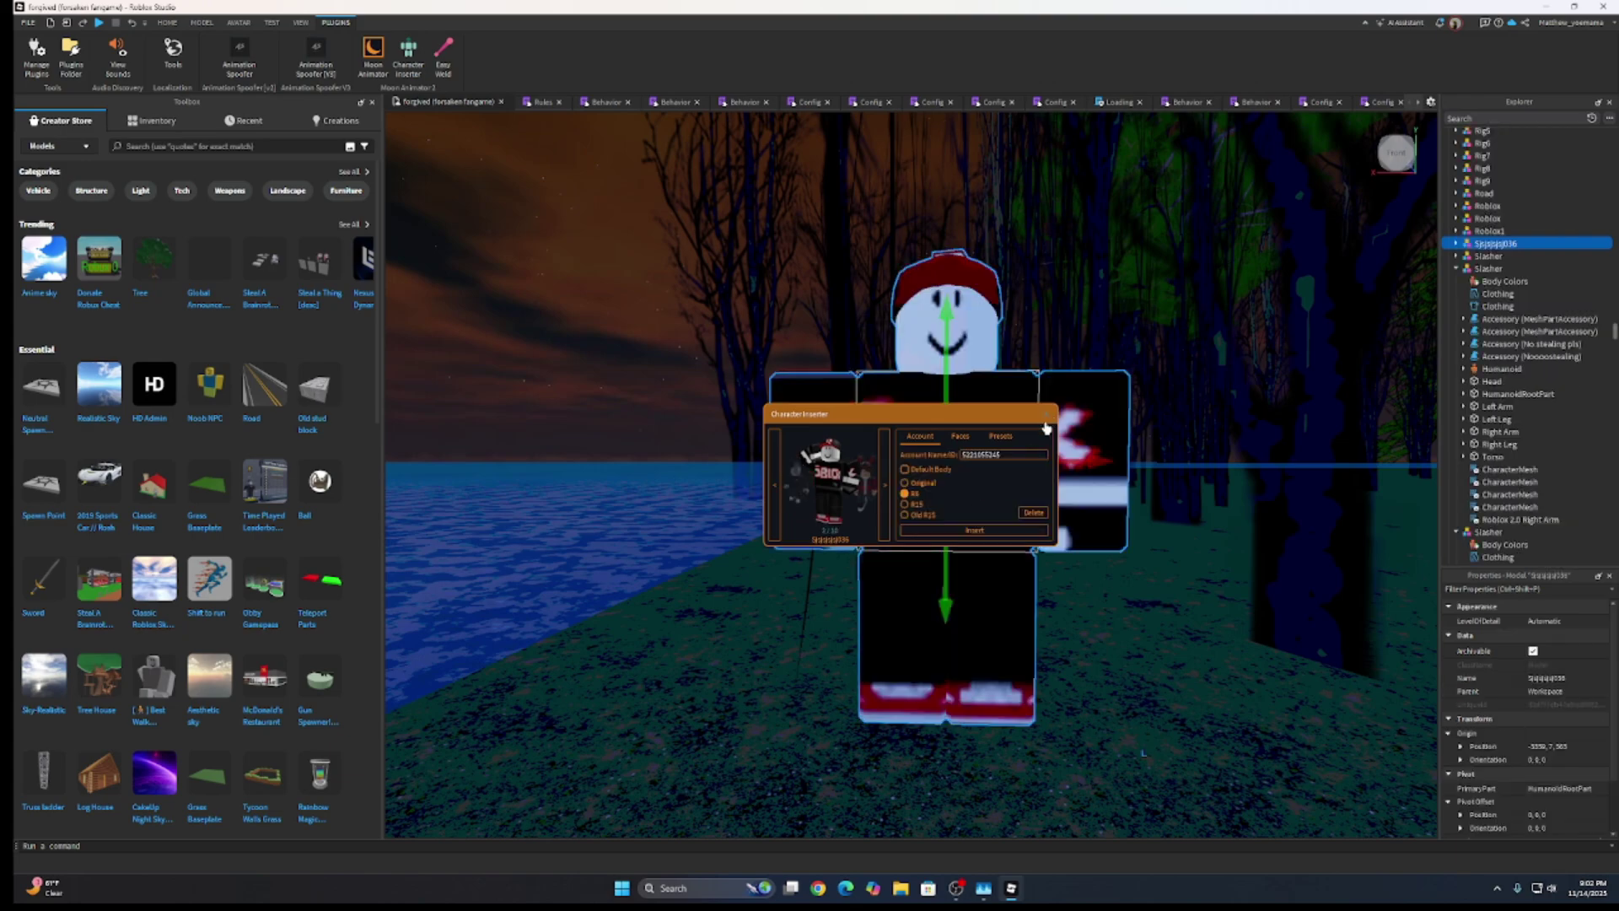
{"action": "scroll", "coordinate": [982, 389], "scroll_direction": "down", "scroll_amount": 5}
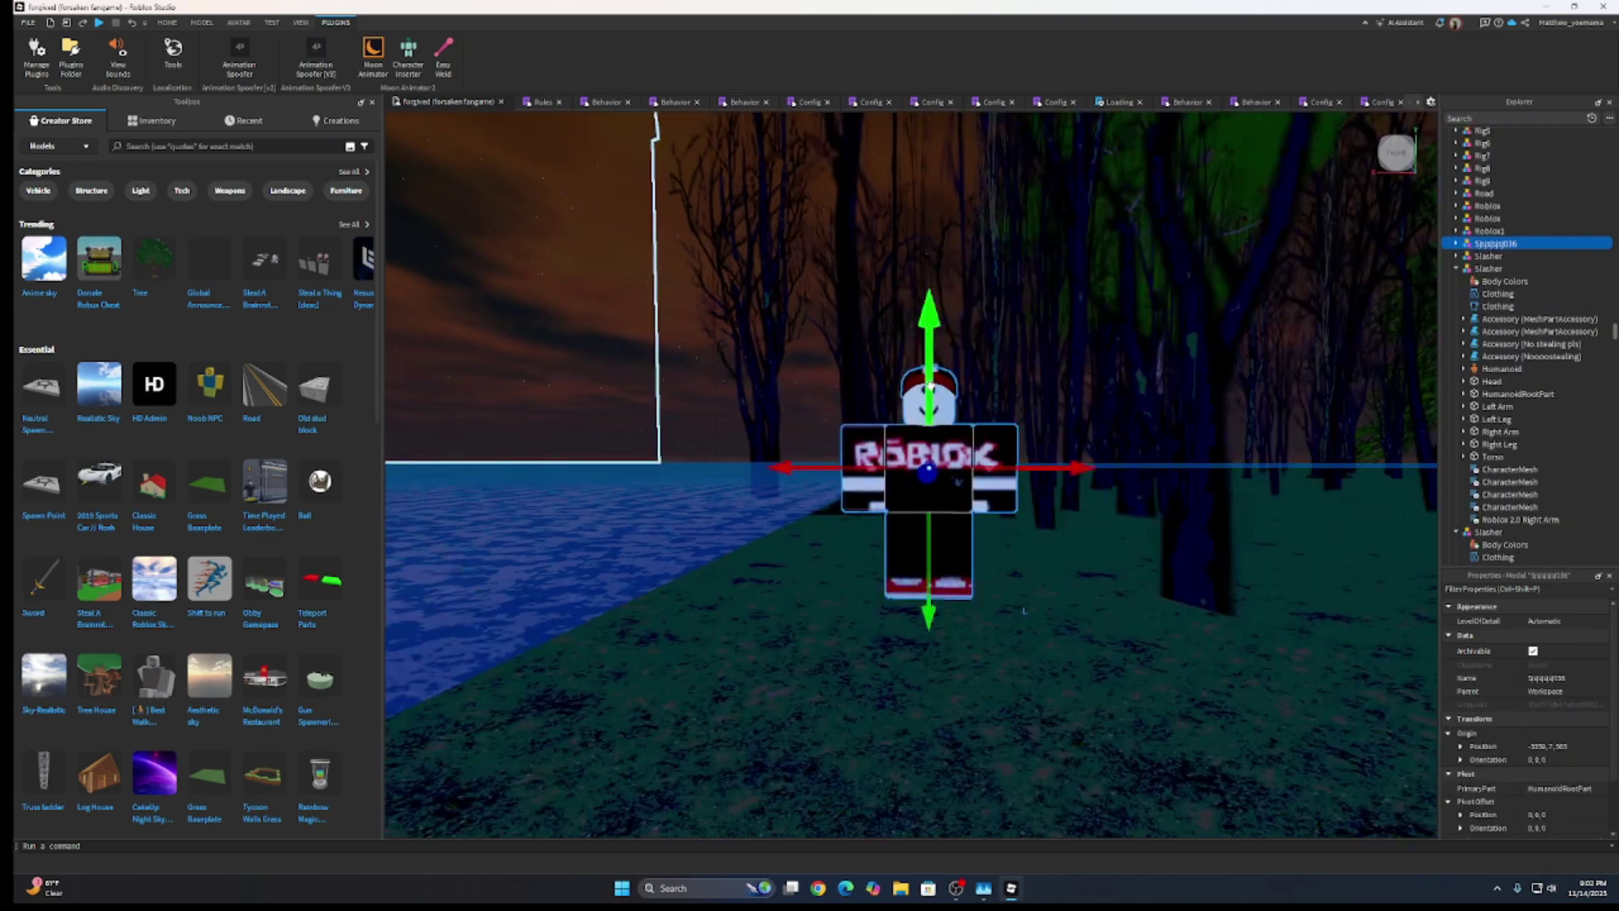
{"action": "left_click_drag", "start_coordinate": [917, 405], "coordinate": [912, 512]}
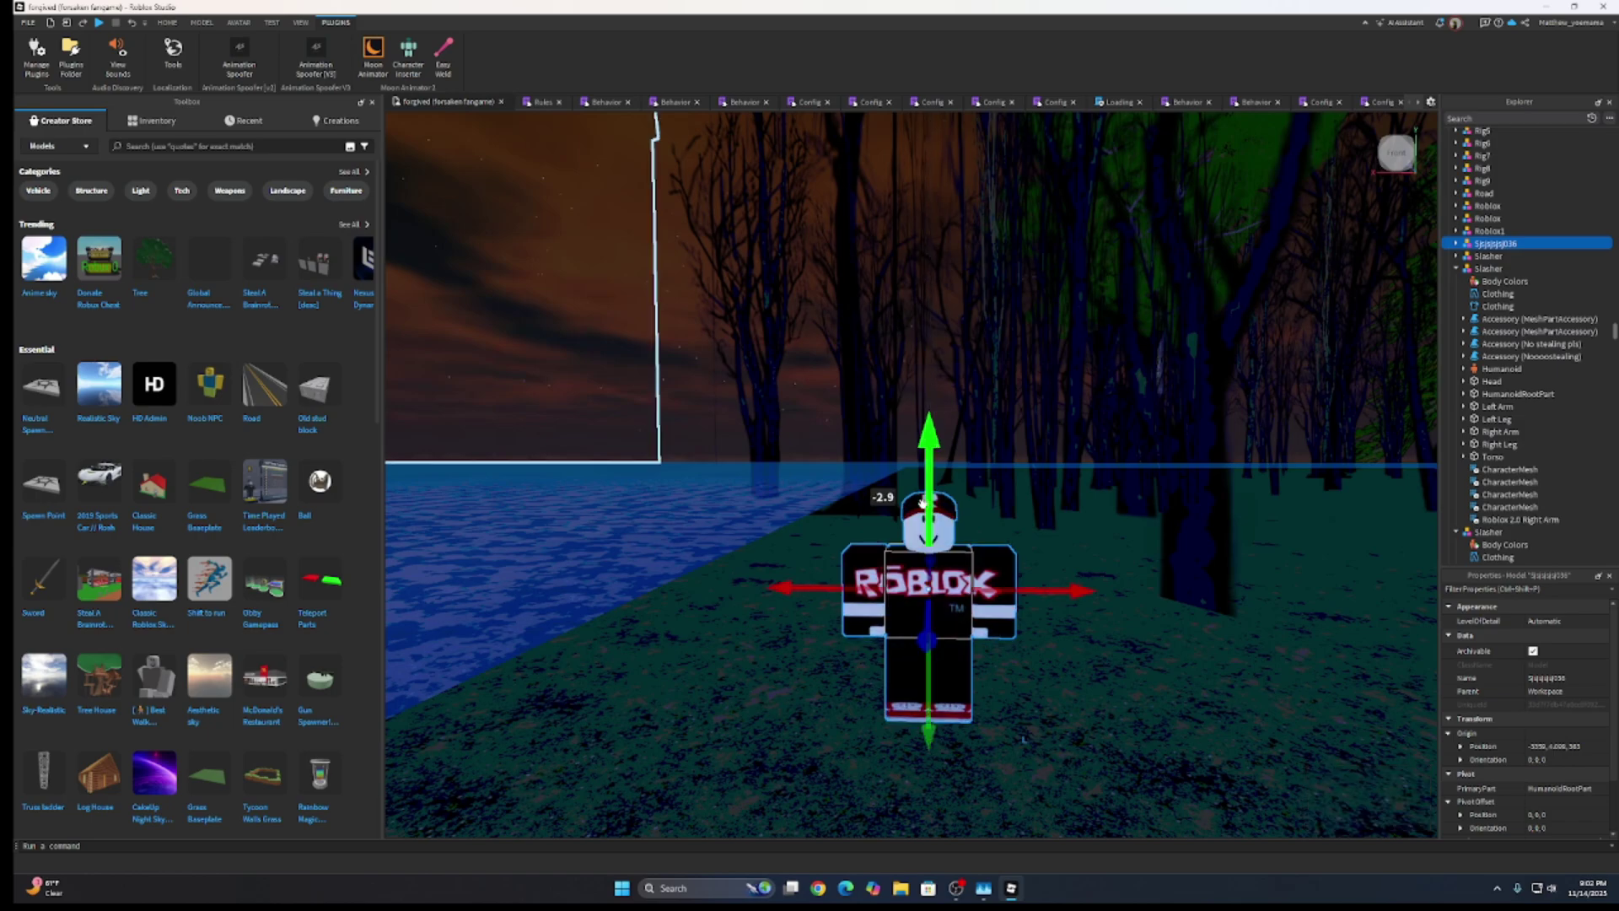
{"action": "scroll", "coordinate": [912, 512], "scroll_direction": "up", "scroll_amount": 5}
{"action": "scroll", "coordinate": [822, 514], "scroll_direction": "down", "scroll_amount": 3}
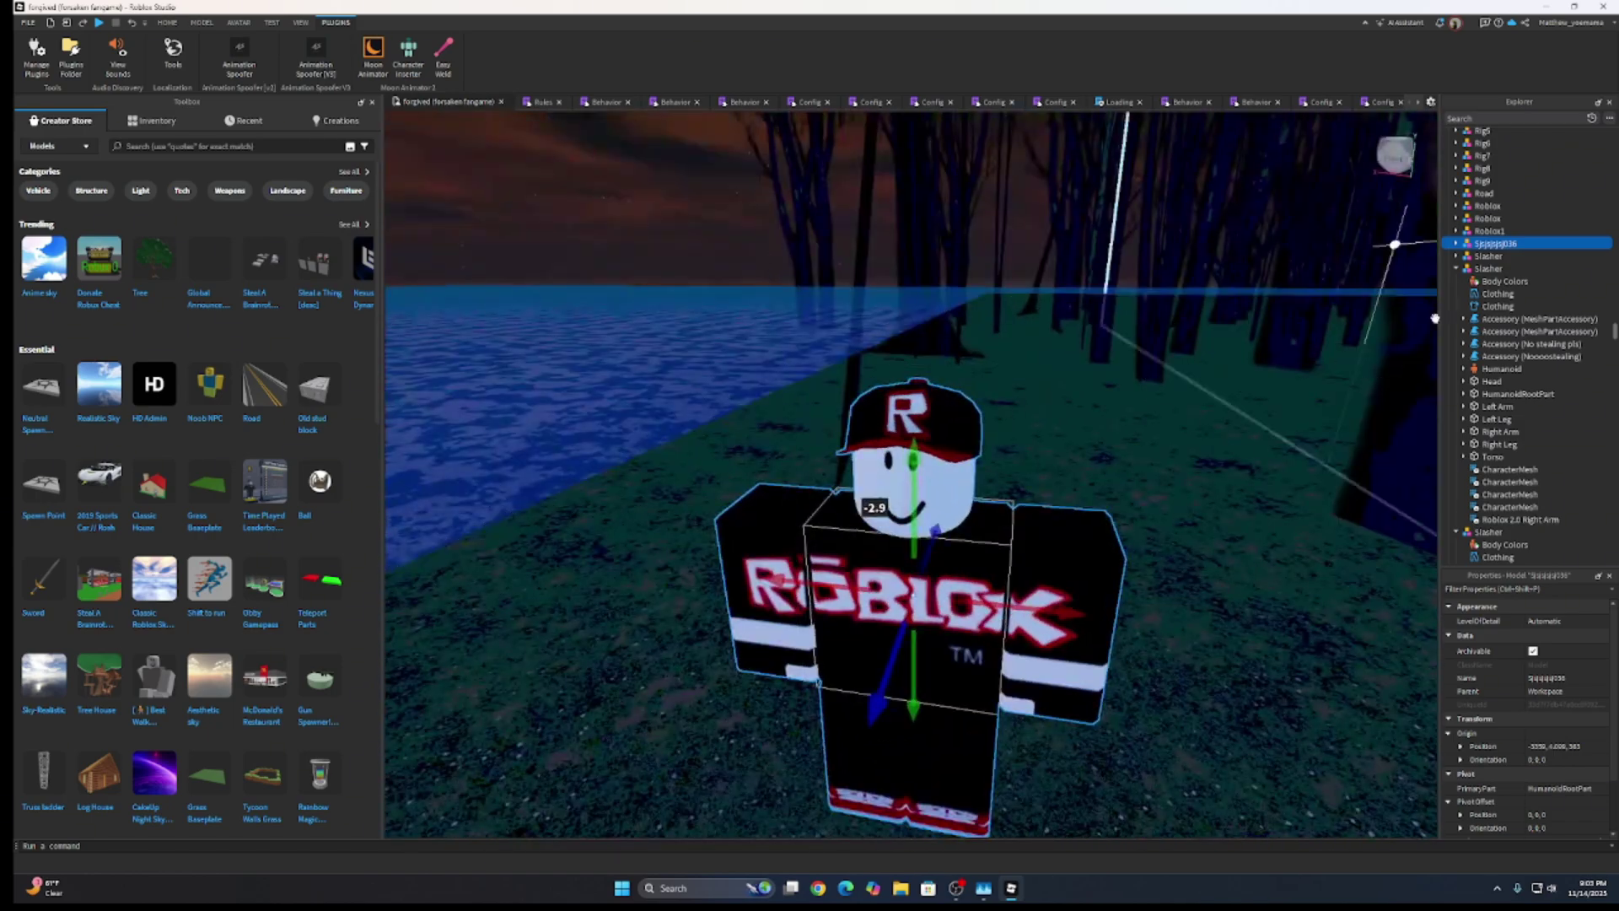
Step: Examine the inserted character's parts and the contents of its RCap accessory in the object tree
{"action": "left_click", "coordinate": [1456, 243]}
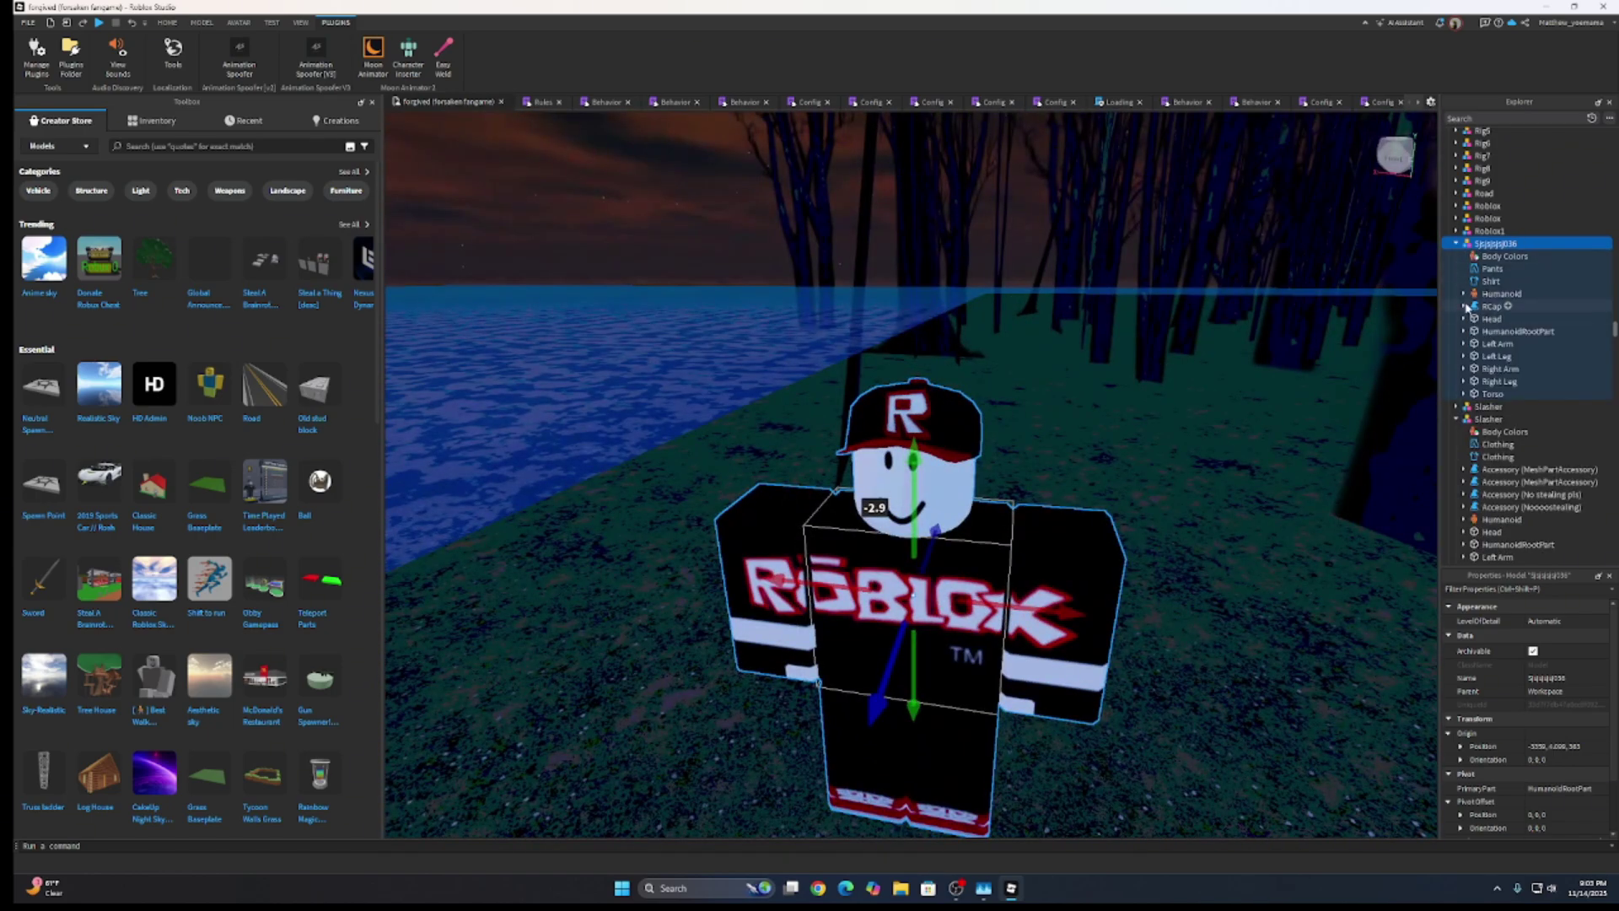
{"action": "left_click", "coordinate": [1463, 306]}
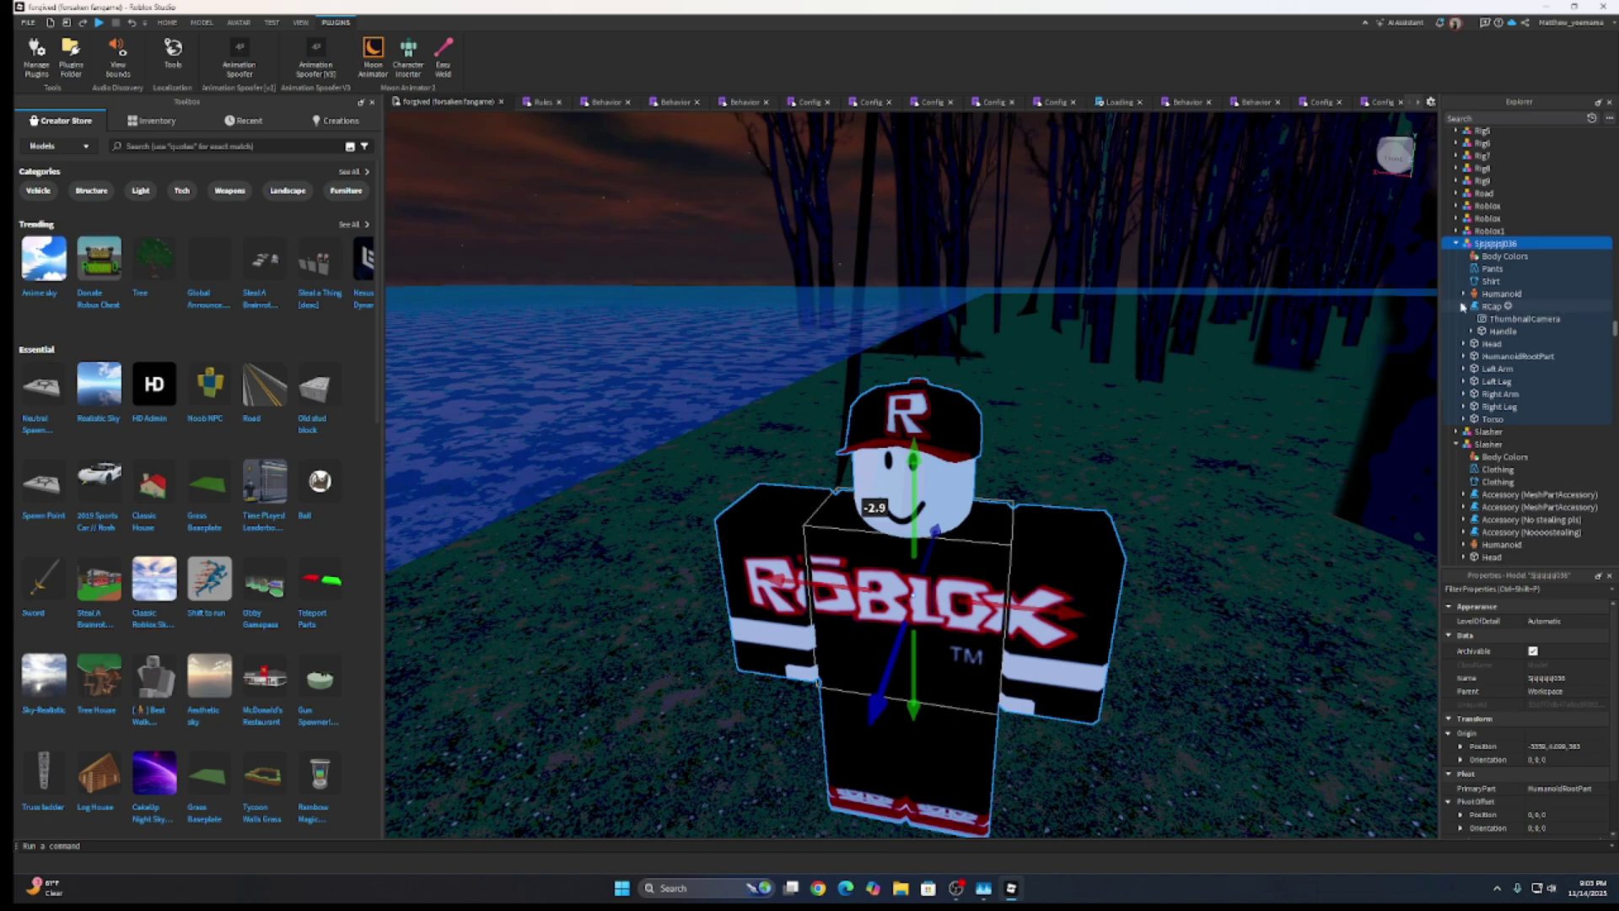
{"action": "left_click", "coordinate": [1463, 306]}
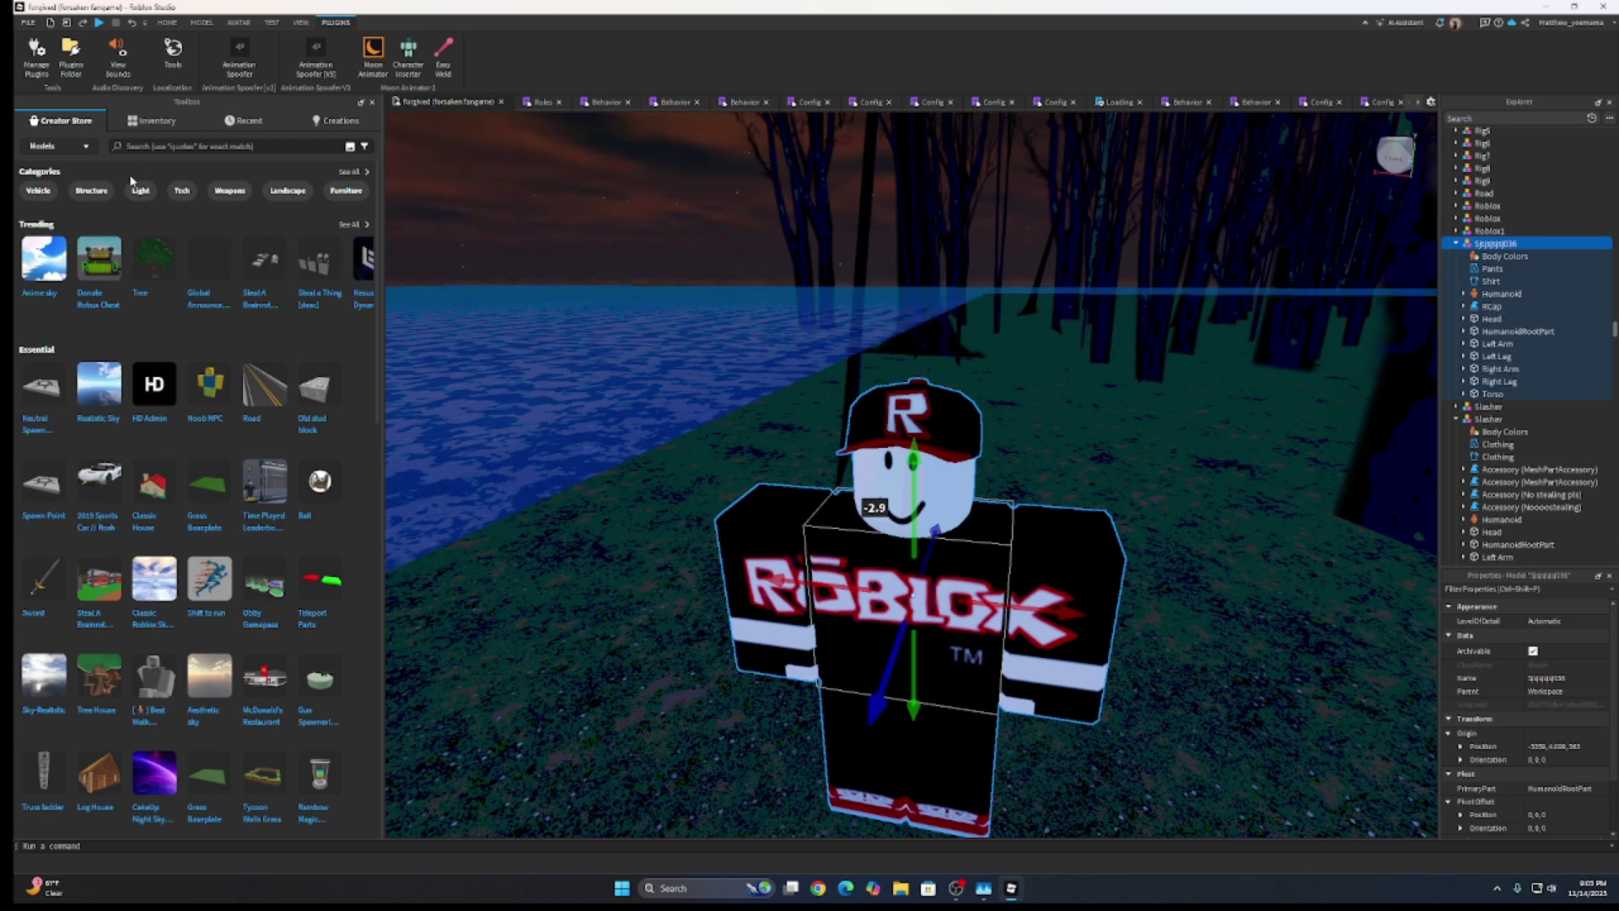
Step: Search the model library for "sword prop" and insert the linked sword into the scene beside the character
{"action": "left_click", "coordinate": [275, 142]}
{"action": "right_click_drag", "start_coordinate": [647, 261], "coordinate": [636, 256]}
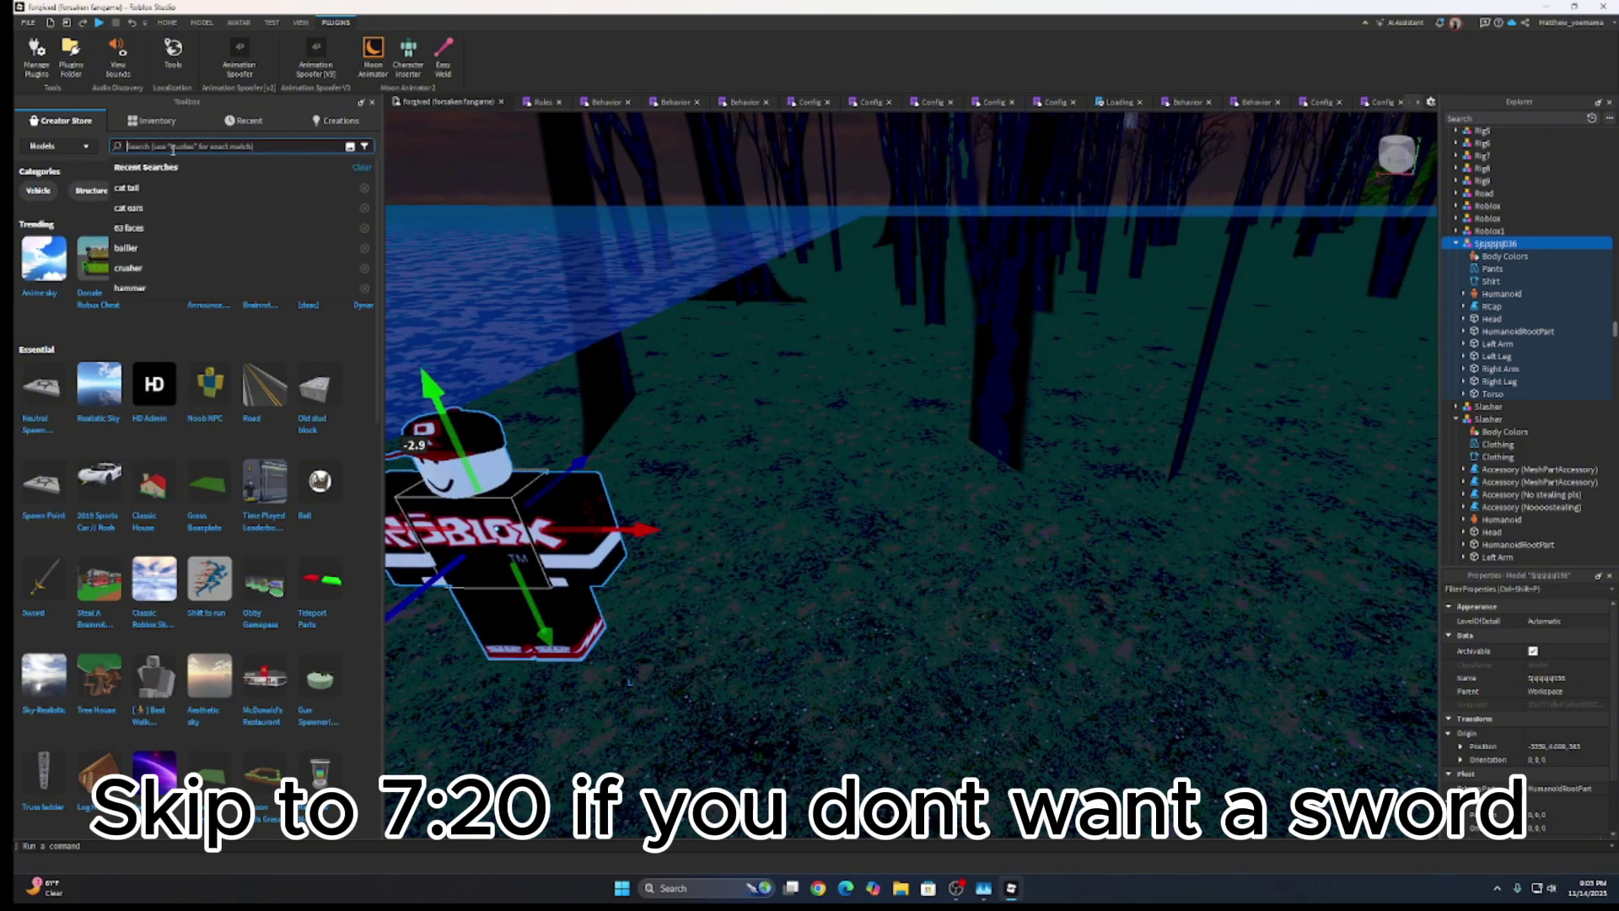
{"action": "type", "text": "sword prop"}
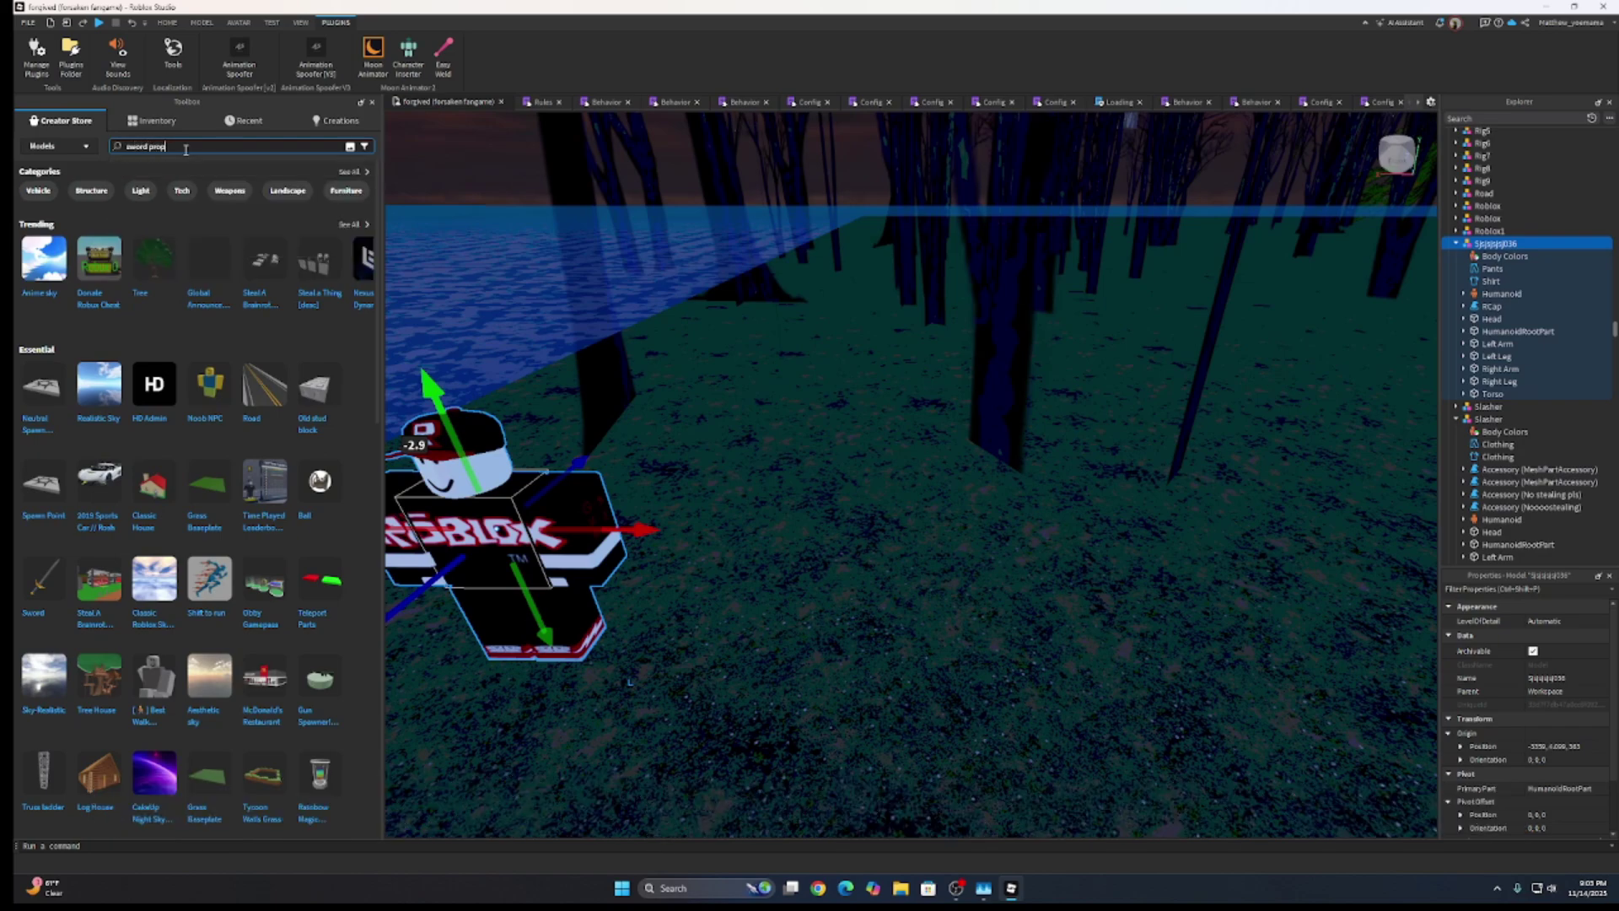
{"action": "key", "text": "Return"}
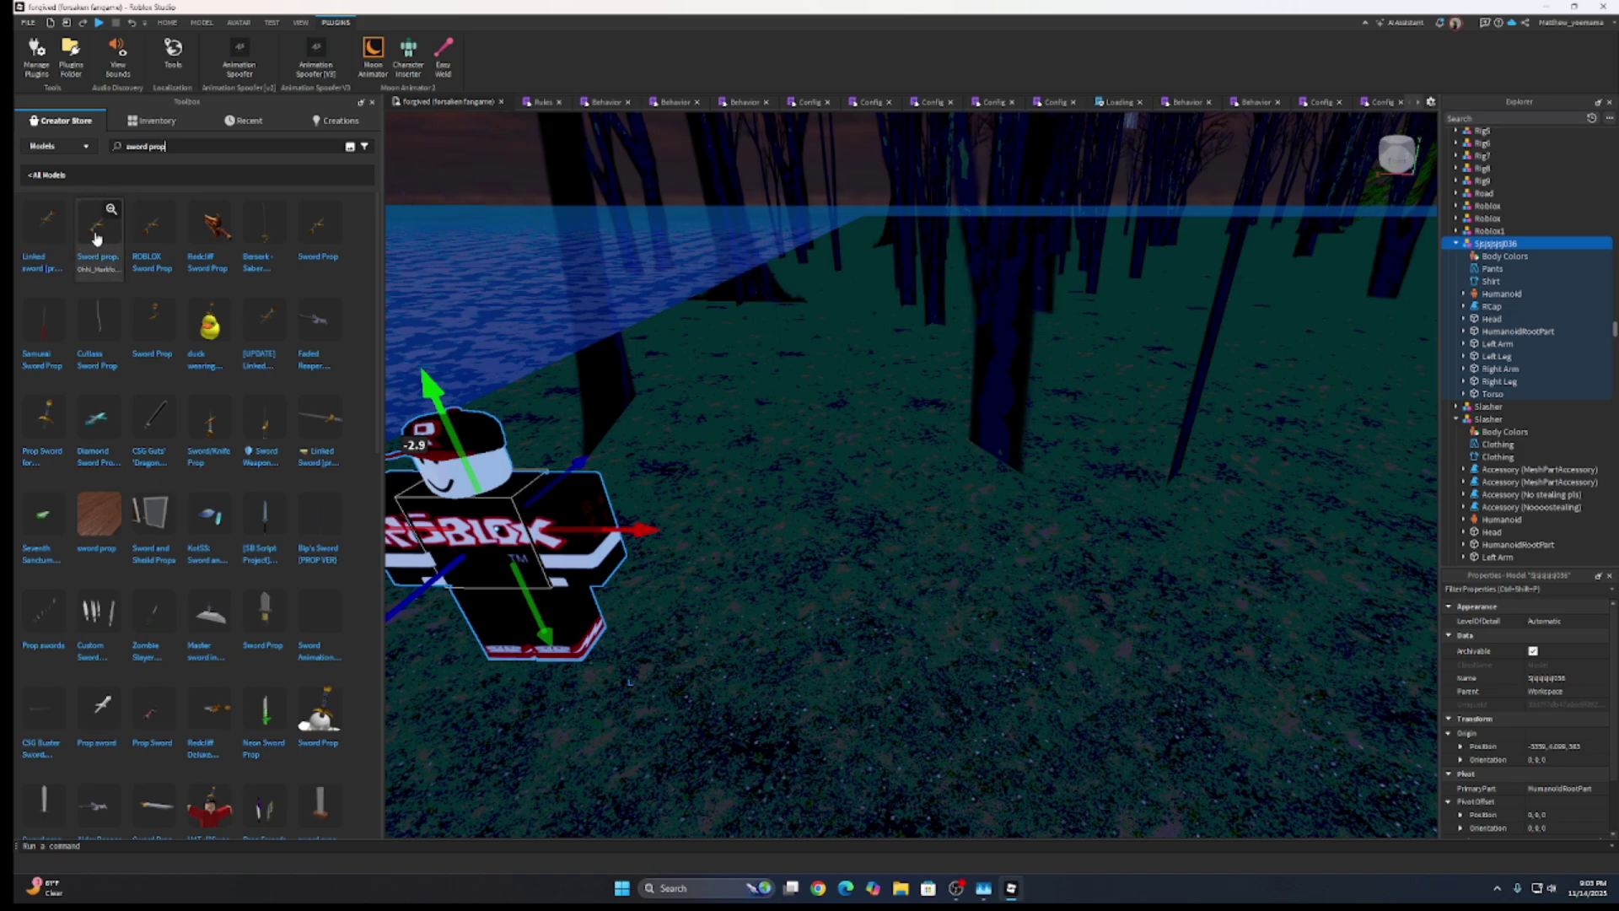
{"action": "left_click_drag", "start_coordinate": [56, 243], "coordinate": [767, 603]}
{"action": "right_click_drag", "start_coordinate": [768, 603], "coordinate": [768, 602]}
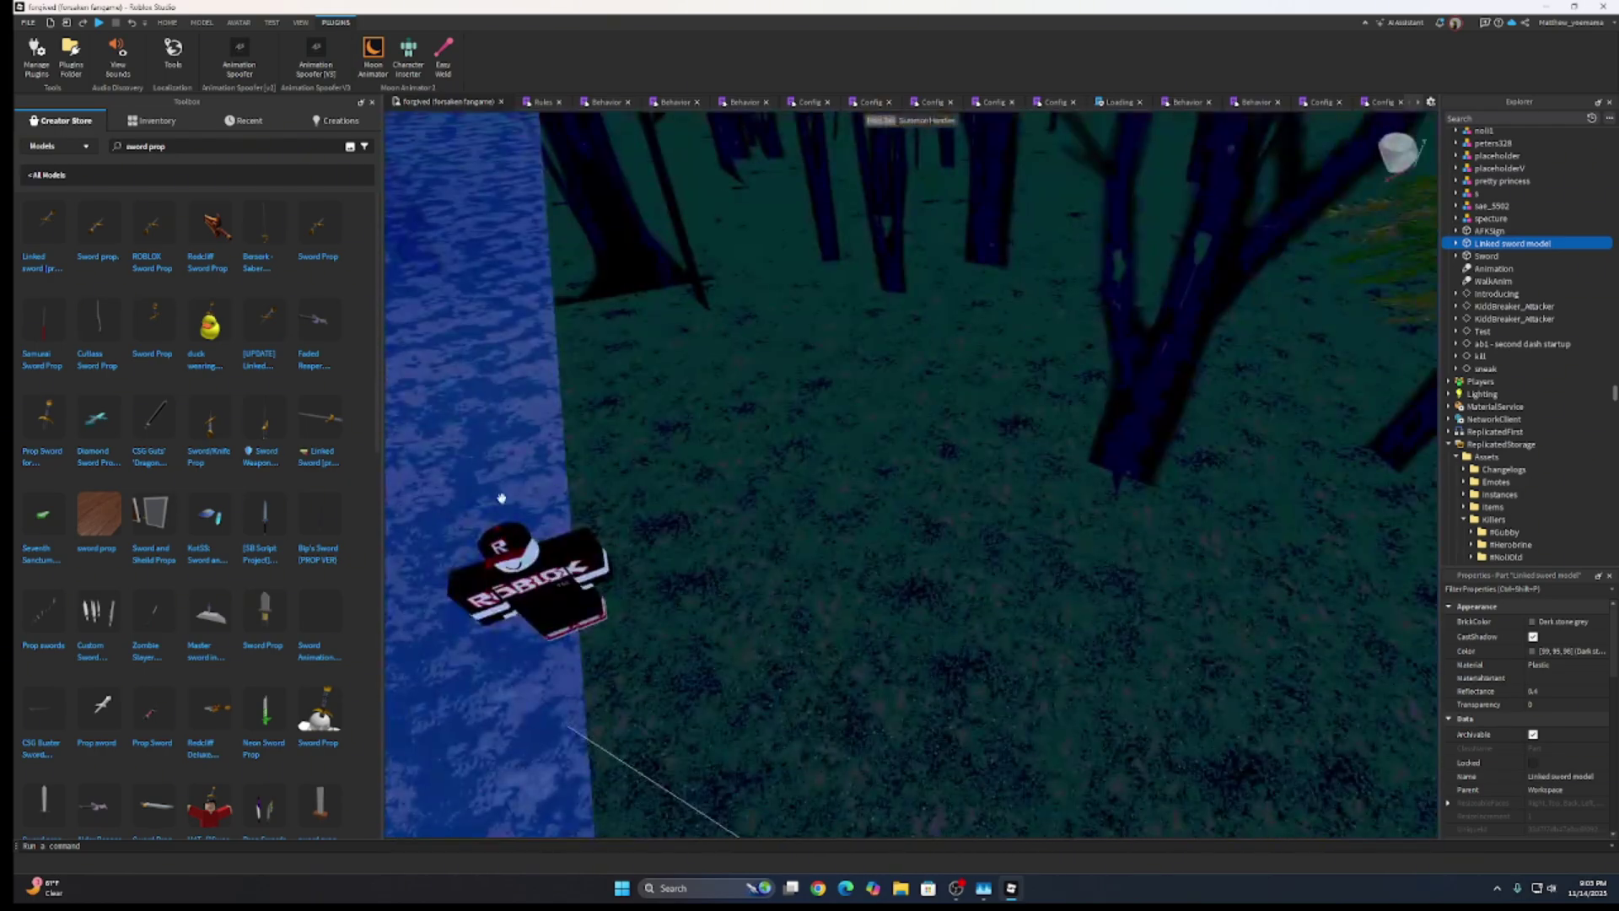
Step: Move the inserted character across the grass, clear of the water's edge
{"action": "right_click_drag", "start_coordinate": [566, 580], "coordinate": [723, 665]}
{"action": "left_click", "coordinate": [868, 562]}
{"action": "right_click_drag", "start_coordinate": [867, 607], "coordinate": [830, 579]}
{"action": "left_click_drag", "start_coordinate": [934, 432], "coordinate": [877, 542]}
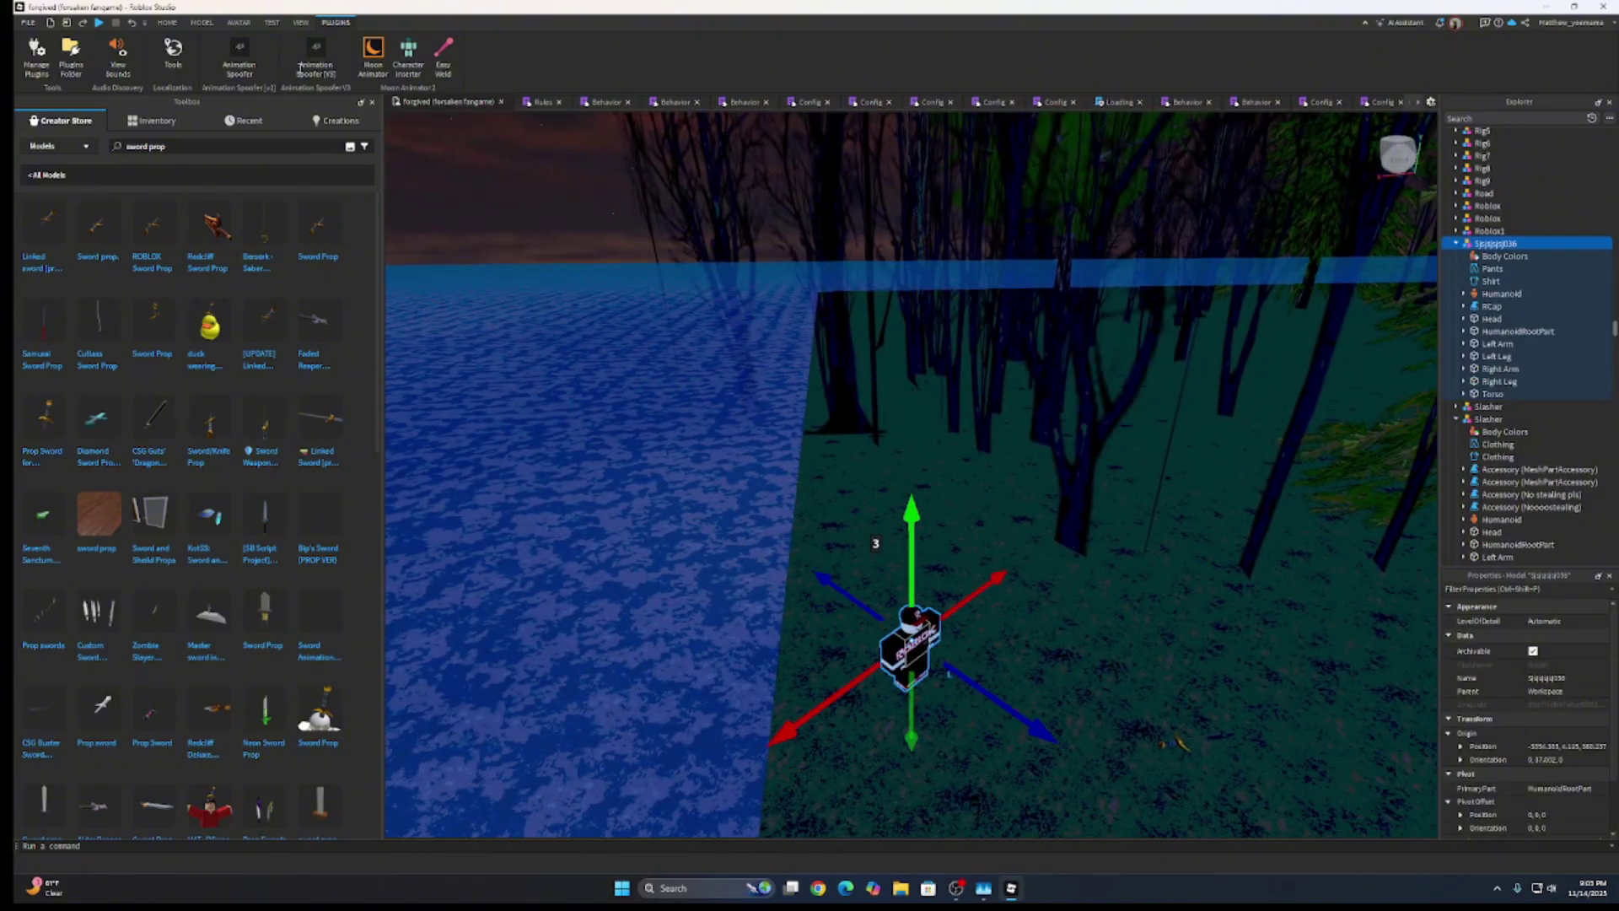
Step: Rotate the inserted character about 45 degrees around its vertical axis
{"action": "left_click", "coordinate": [166, 23]}
{"action": "left_click", "coordinate": [182, 53]}
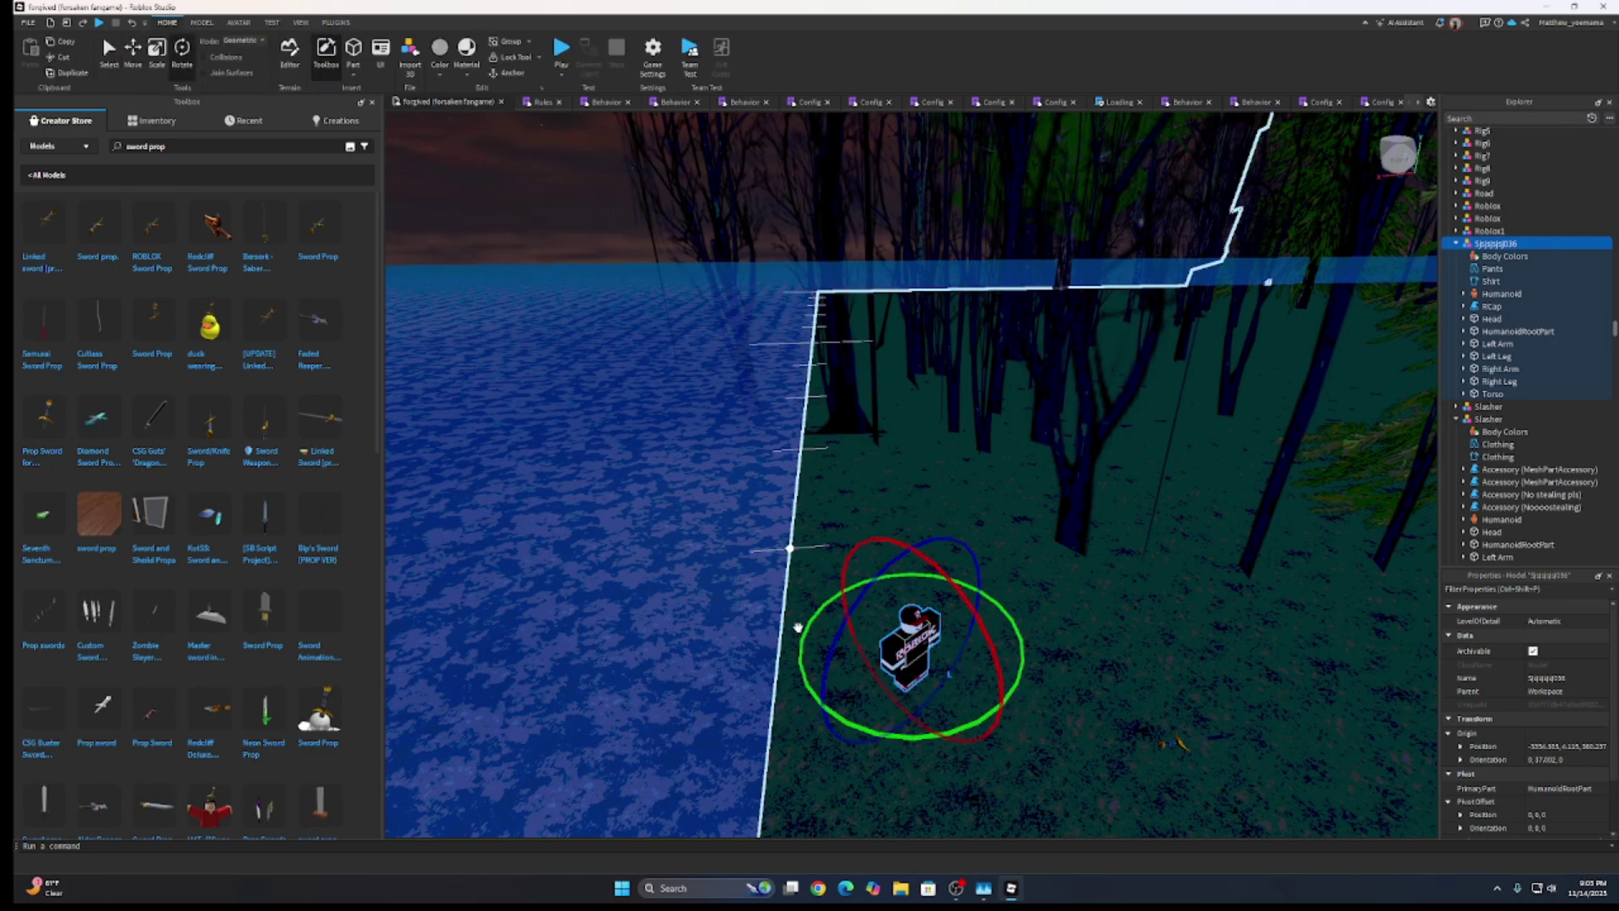
{"action": "left_click_drag", "start_coordinate": [901, 726], "coordinate": [820, 728]}
{"action": "right_click_drag", "start_coordinate": [821, 727], "coordinate": [1171, 618]}
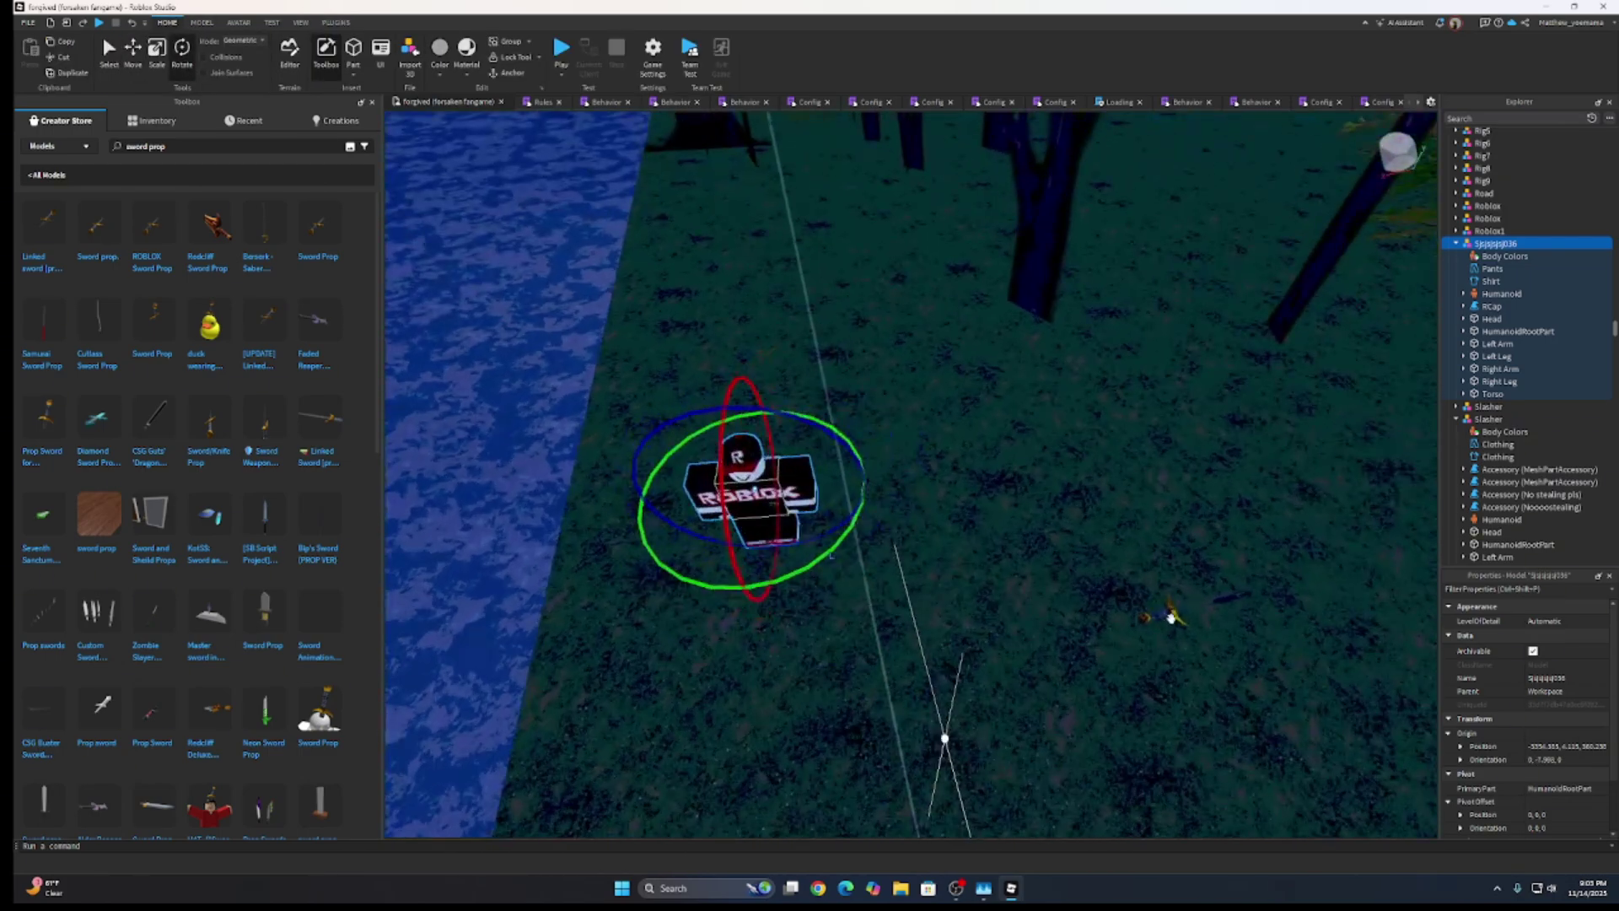
Step: Slide the sword along its length about 13 studs toward the character
{"action": "scroll", "coordinate": [1160, 614], "scroll_direction": "up", "scroll_amount": 3}
{"action": "scroll", "coordinate": [1160, 614], "scroll_direction": "up", "scroll_amount": 3}
{"action": "left_click", "coordinate": [958, 445]}
{"action": "scroll", "coordinate": [957, 444], "scroll_direction": "down", "scroll_amount": 5}
{"action": "right_click_drag", "start_coordinate": [958, 444], "coordinate": [1001, 459]}
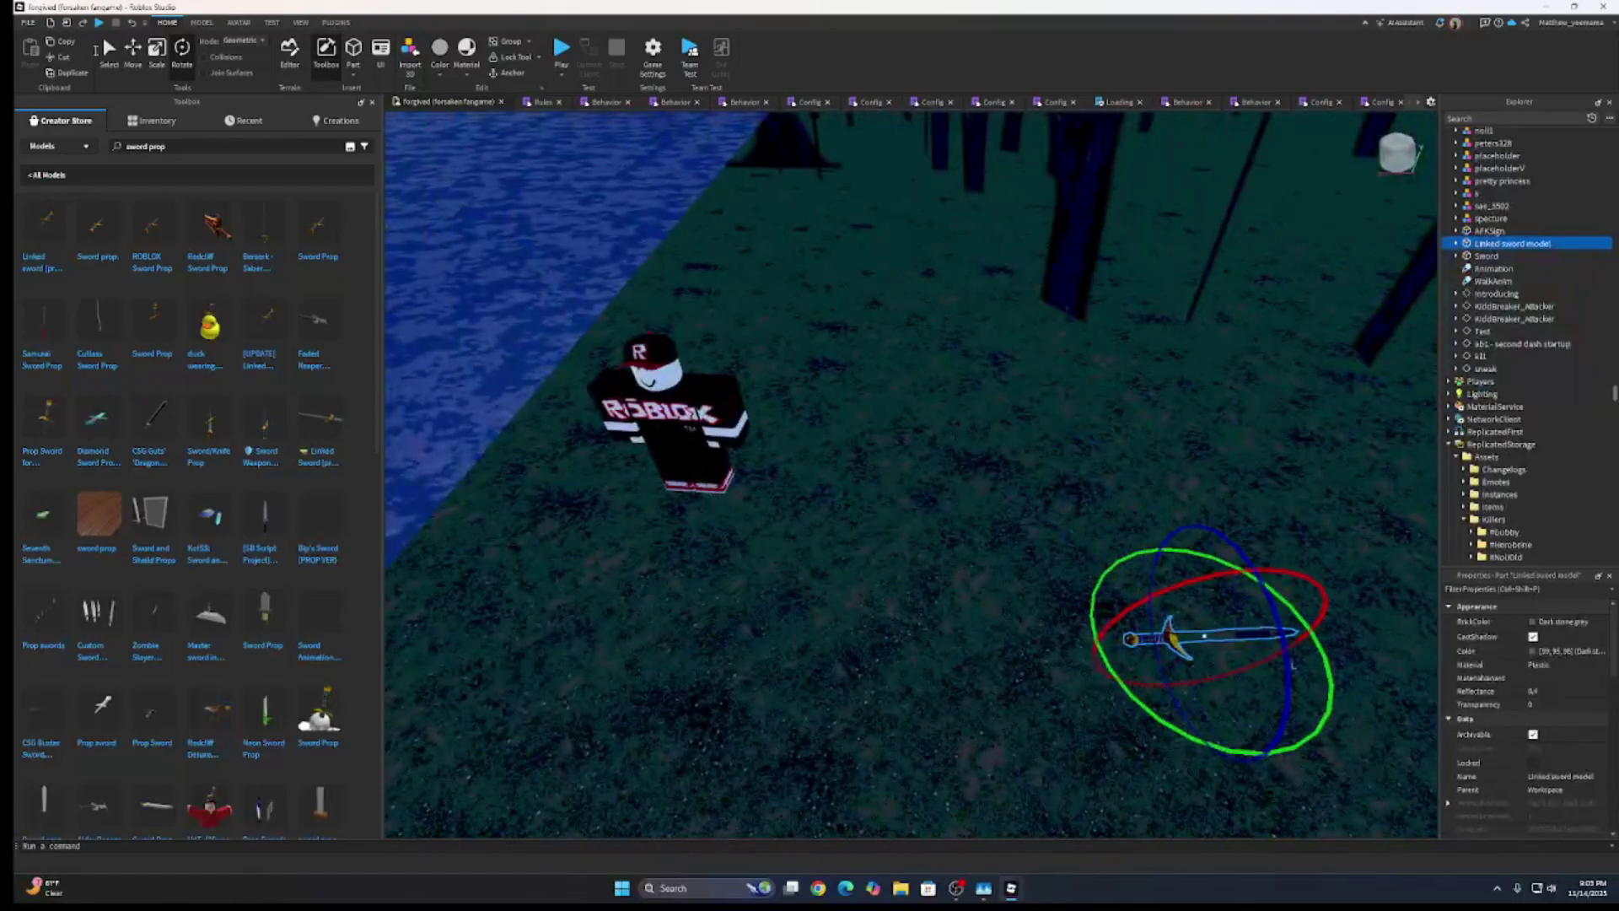
{"action": "key", "text": "ctrl+2"}
{"action": "left_click_drag", "start_coordinate": [1111, 608], "coordinate": [810, 612]}
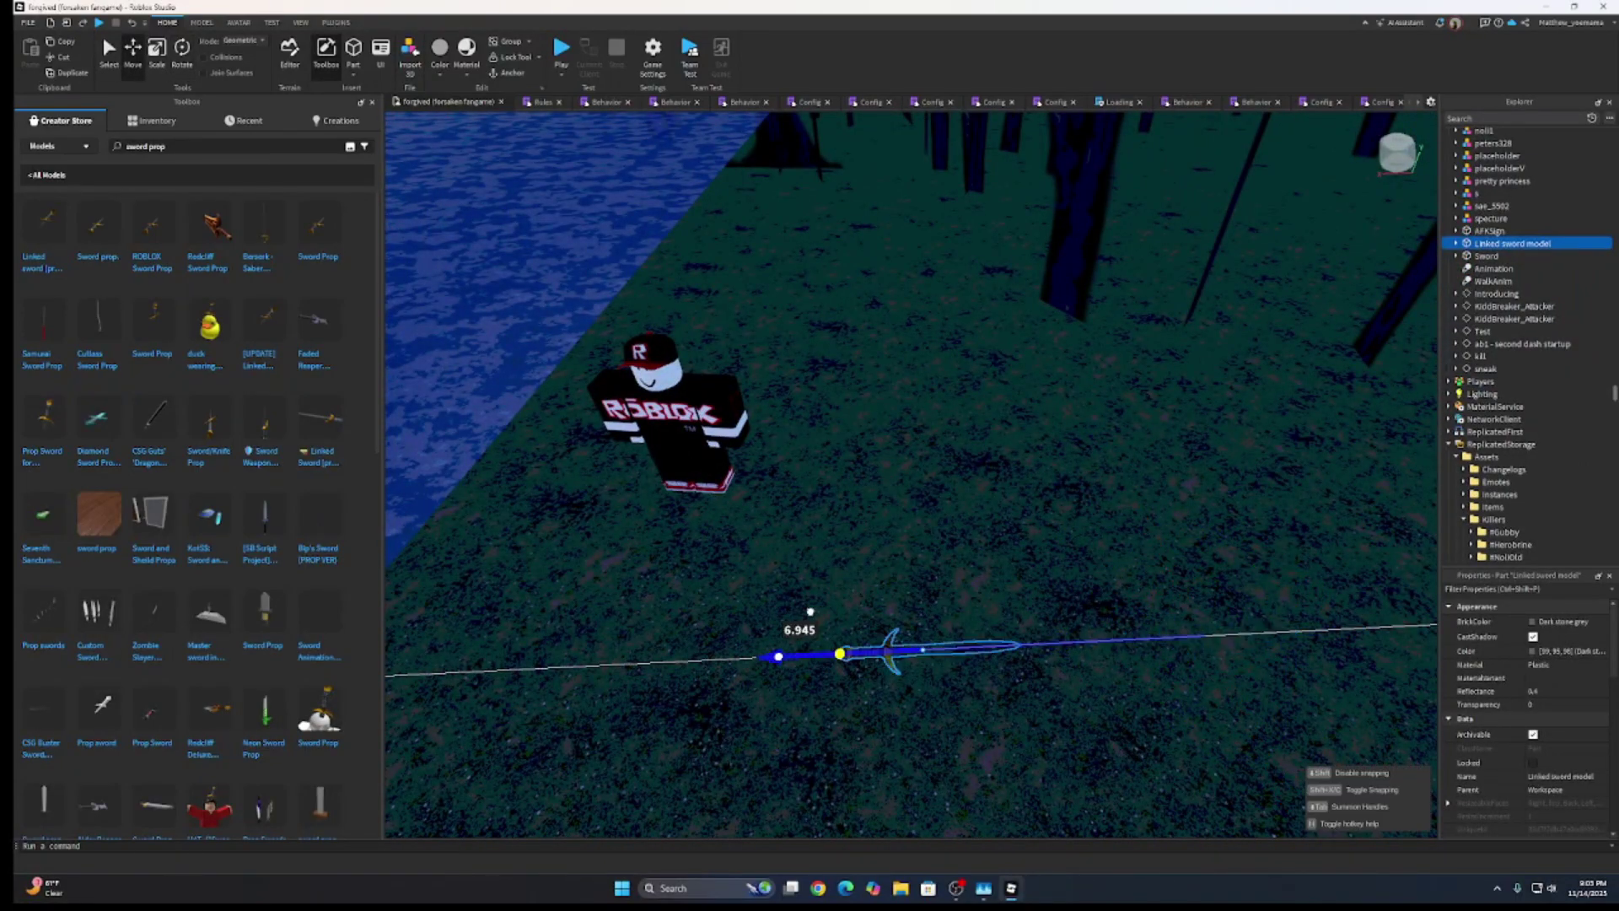
{"action": "left_click_drag", "start_coordinate": [652, 598], "coordinate": [652, 597]}
Step: Move the character over next to the sword's handle
{"action": "scroll", "coordinate": [694, 434], "scroll_direction": "up", "scroll_amount": 3}
{"action": "right_click_drag", "start_coordinate": [694, 434], "coordinate": [687, 380]}
{"action": "left_click_drag", "start_coordinate": [688, 379], "coordinate": [699, 446]}
{"action": "right_click_drag", "start_coordinate": [686, 394], "coordinate": [699, 446]}
{"action": "left_click_drag", "start_coordinate": [699, 446], "coordinate": [720, 487]}
{"action": "left_click_drag", "start_coordinate": [642, 374], "coordinate": [934, 511]}
{"action": "scroll", "coordinate": [905, 529], "scroll_direction": "up", "scroll_amount": 2}
{"action": "right_click_drag", "start_coordinate": [905, 529], "coordinate": [515, 473]}
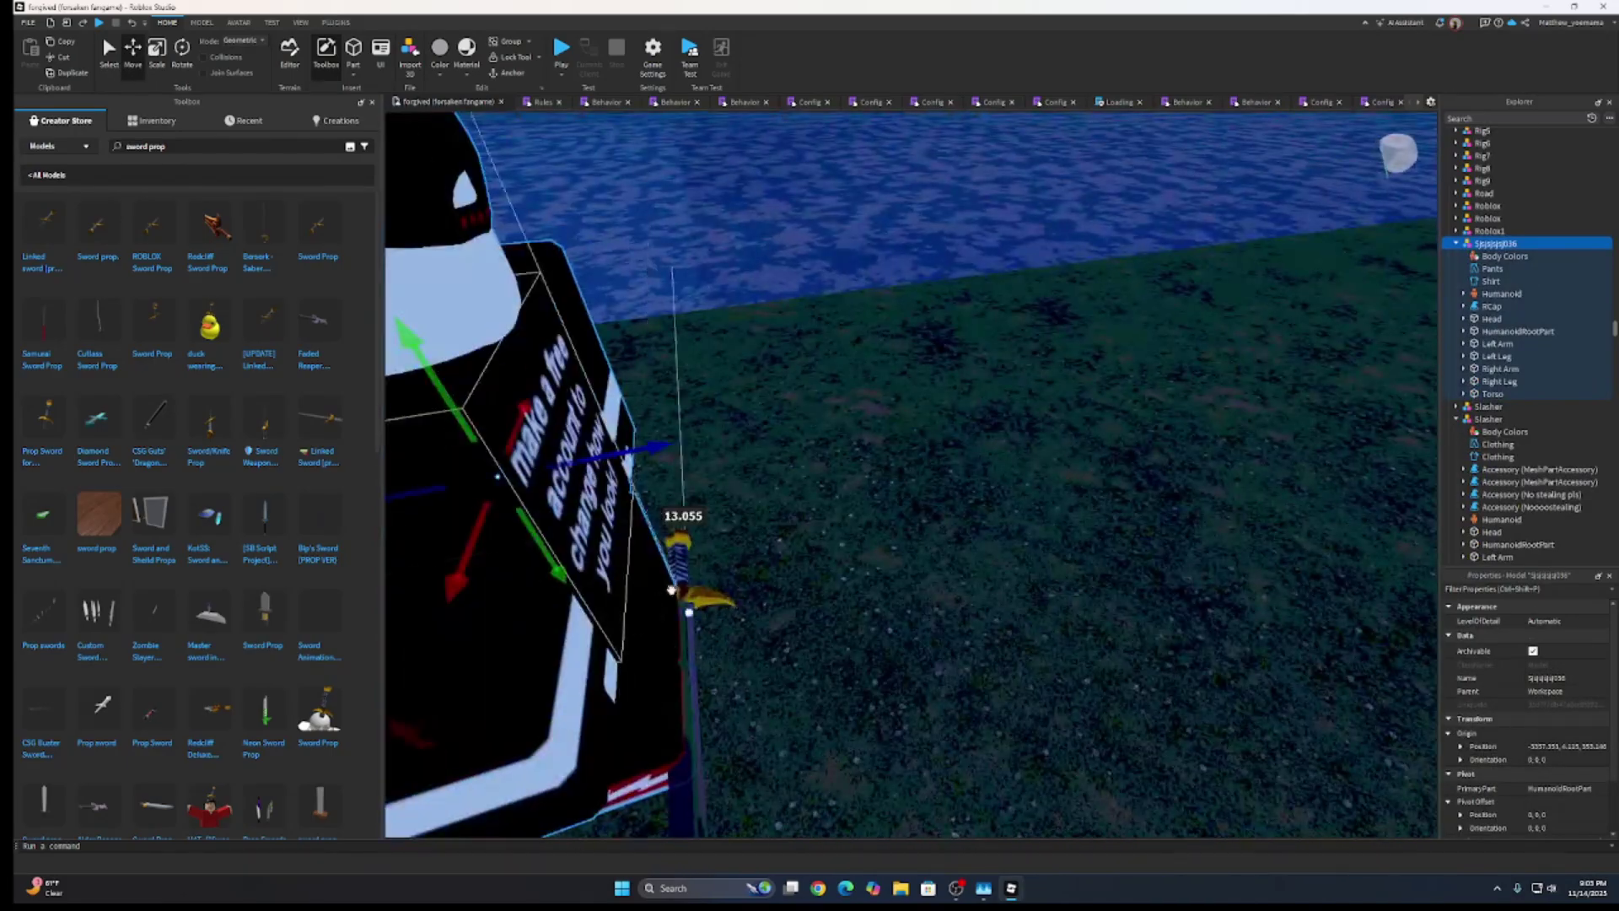
Step: Raise the sword to the character's hand height and shift it about 1.5 studs forward in front of the body
{"action": "left_click", "coordinate": [677, 591]}
{"action": "right_click_drag", "start_coordinate": [677, 590], "coordinate": [646, 546]}
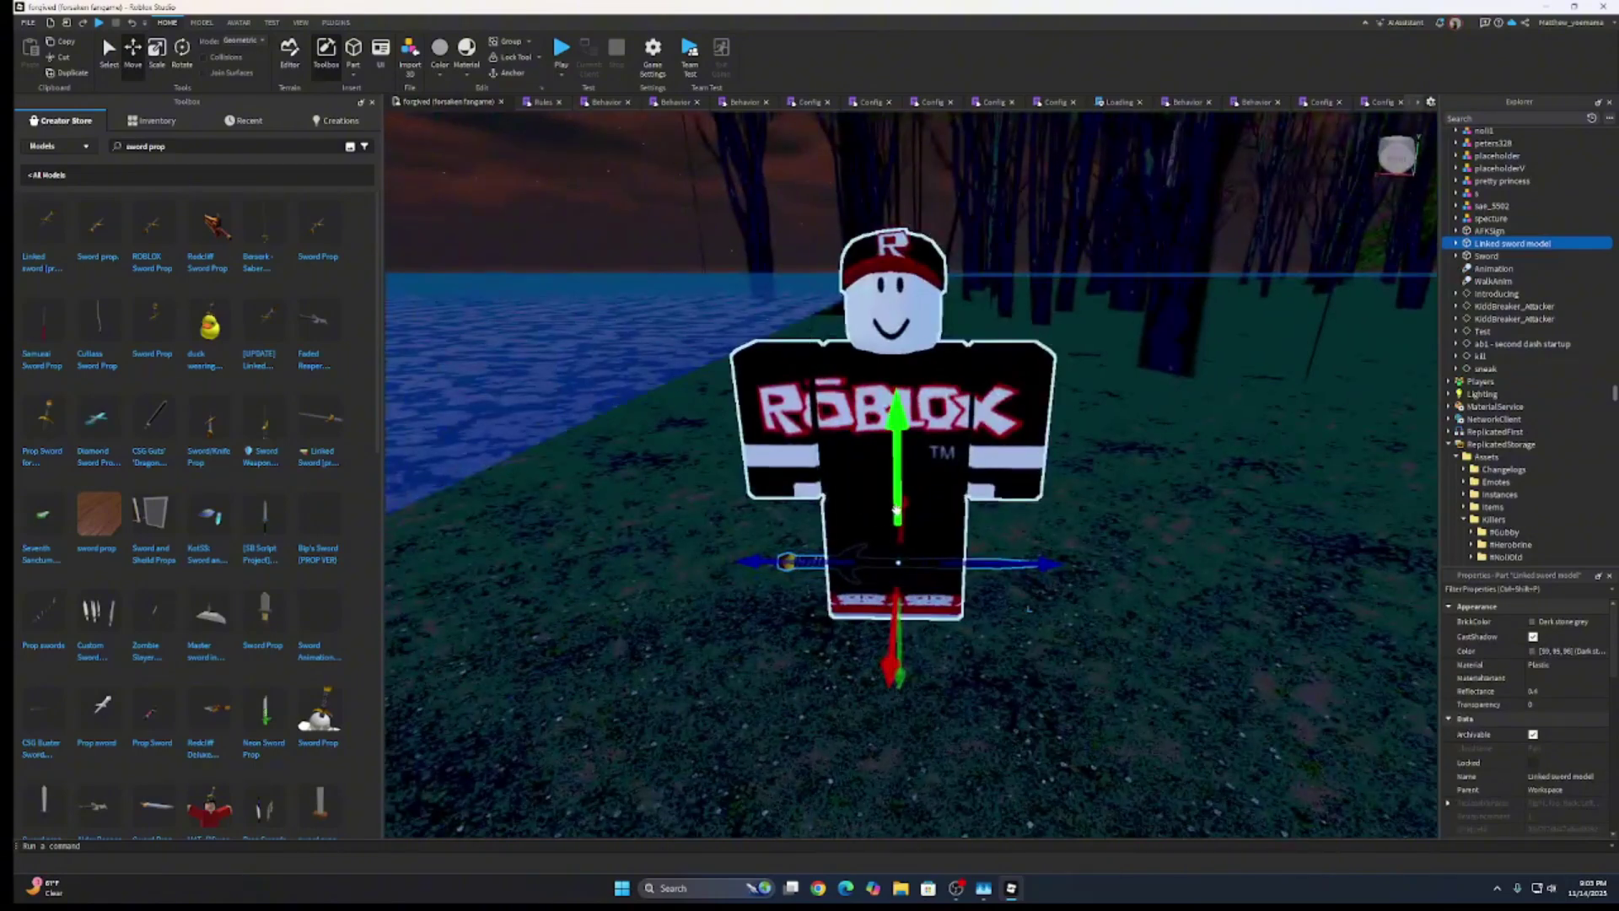
{"action": "left_click_drag", "start_coordinate": [897, 442], "coordinate": [895, 335]}
{"action": "scroll", "coordinate": [903, 504], "scroll_direction": "down", "scroll_amount": 2}
{"action": "left_click_drag", "start_coordinate": [900, 496], "coordinate": [906, 518]}
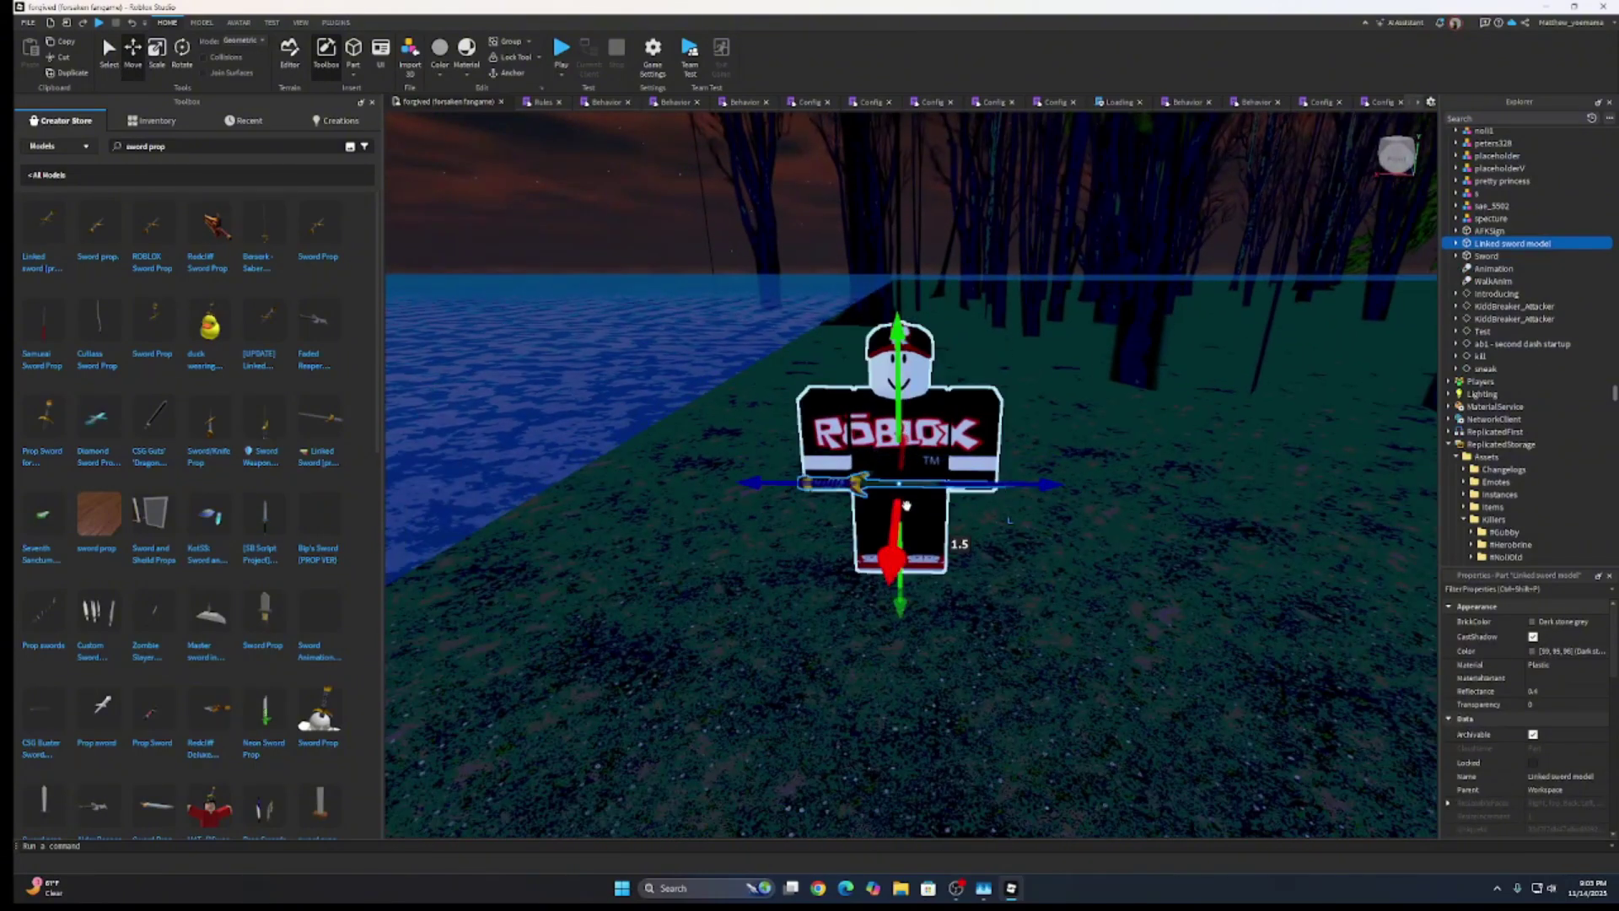
Step: Rotate the sword about 90 degrees so its blade points forward from the character, and roll it so its guard stands vertical
{"action": "mouse_move", "coordinate": [901, 401]}
{"action": "left_mouse_down"}
{"action": "mouse_move", "coordinate": [898, 342]}
{"action": "mouse_move", "coordinate": [887, 377]}
{"action": "left_mouse_up"}
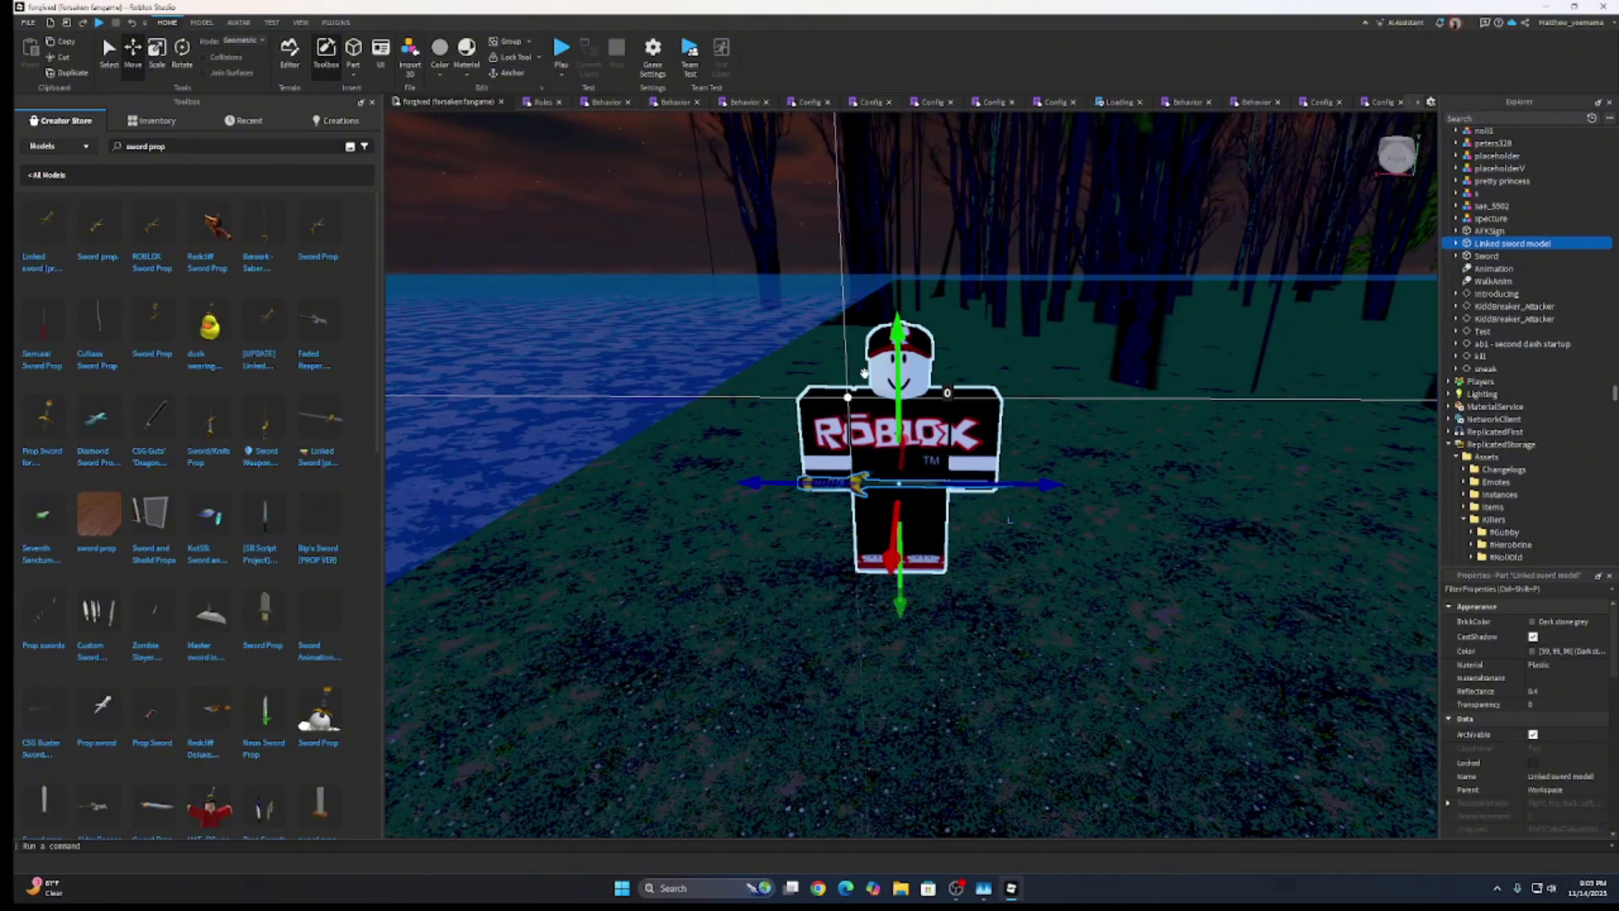
{"action": "left_click", "coordinate": [182, 51]}
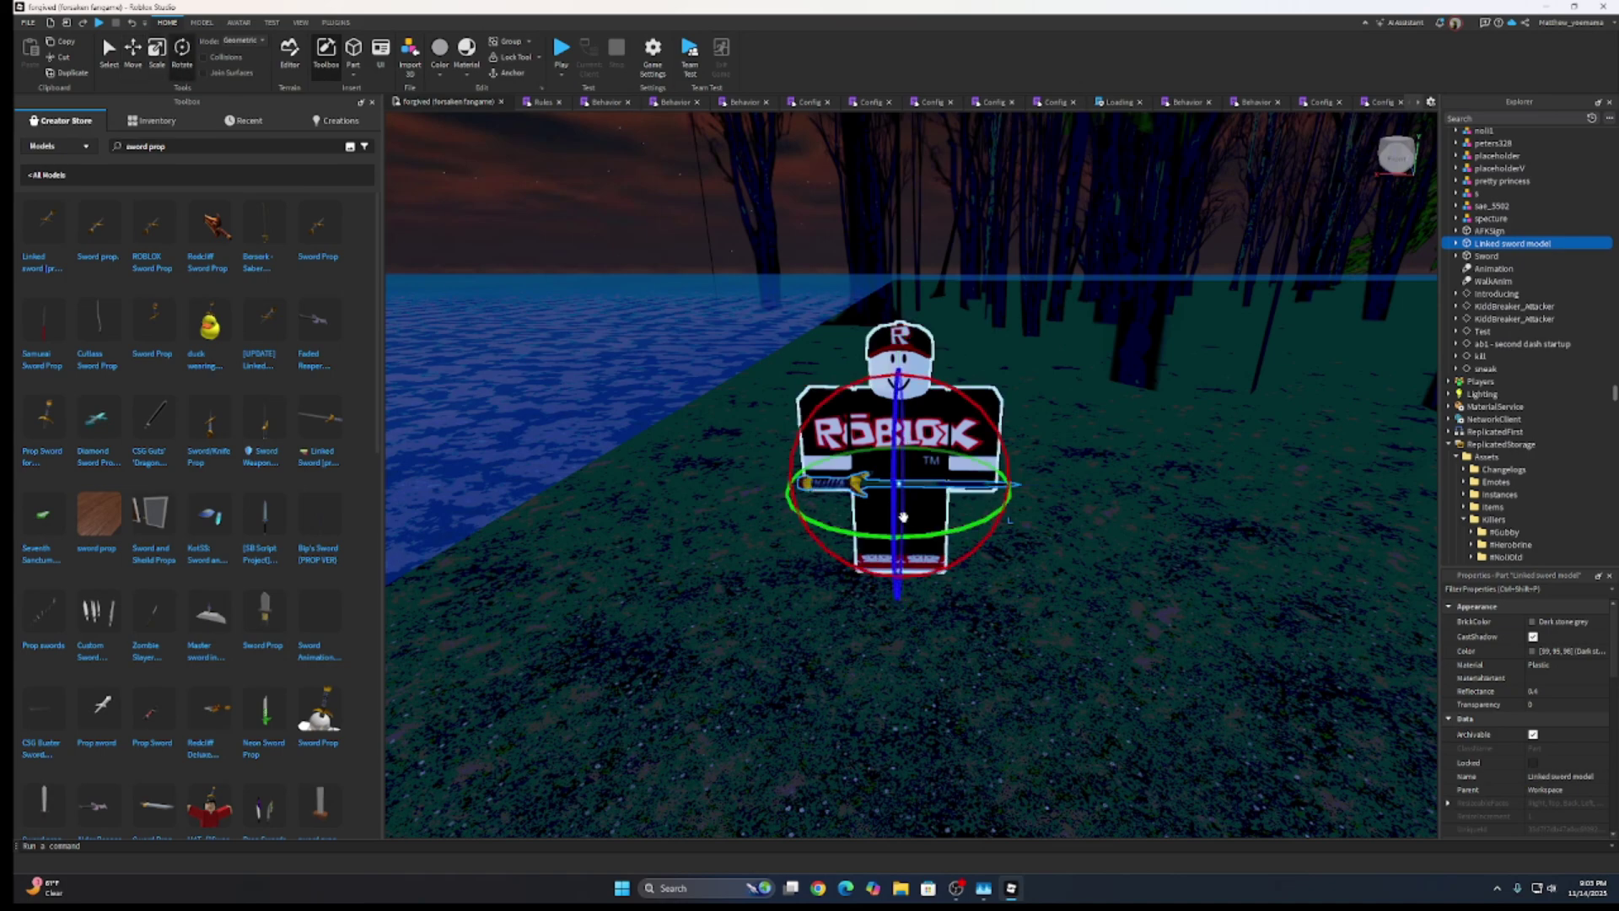
{"action": "left_click_drag", "start_coordinate": [767, 535], "coordinate": [716, 533]}
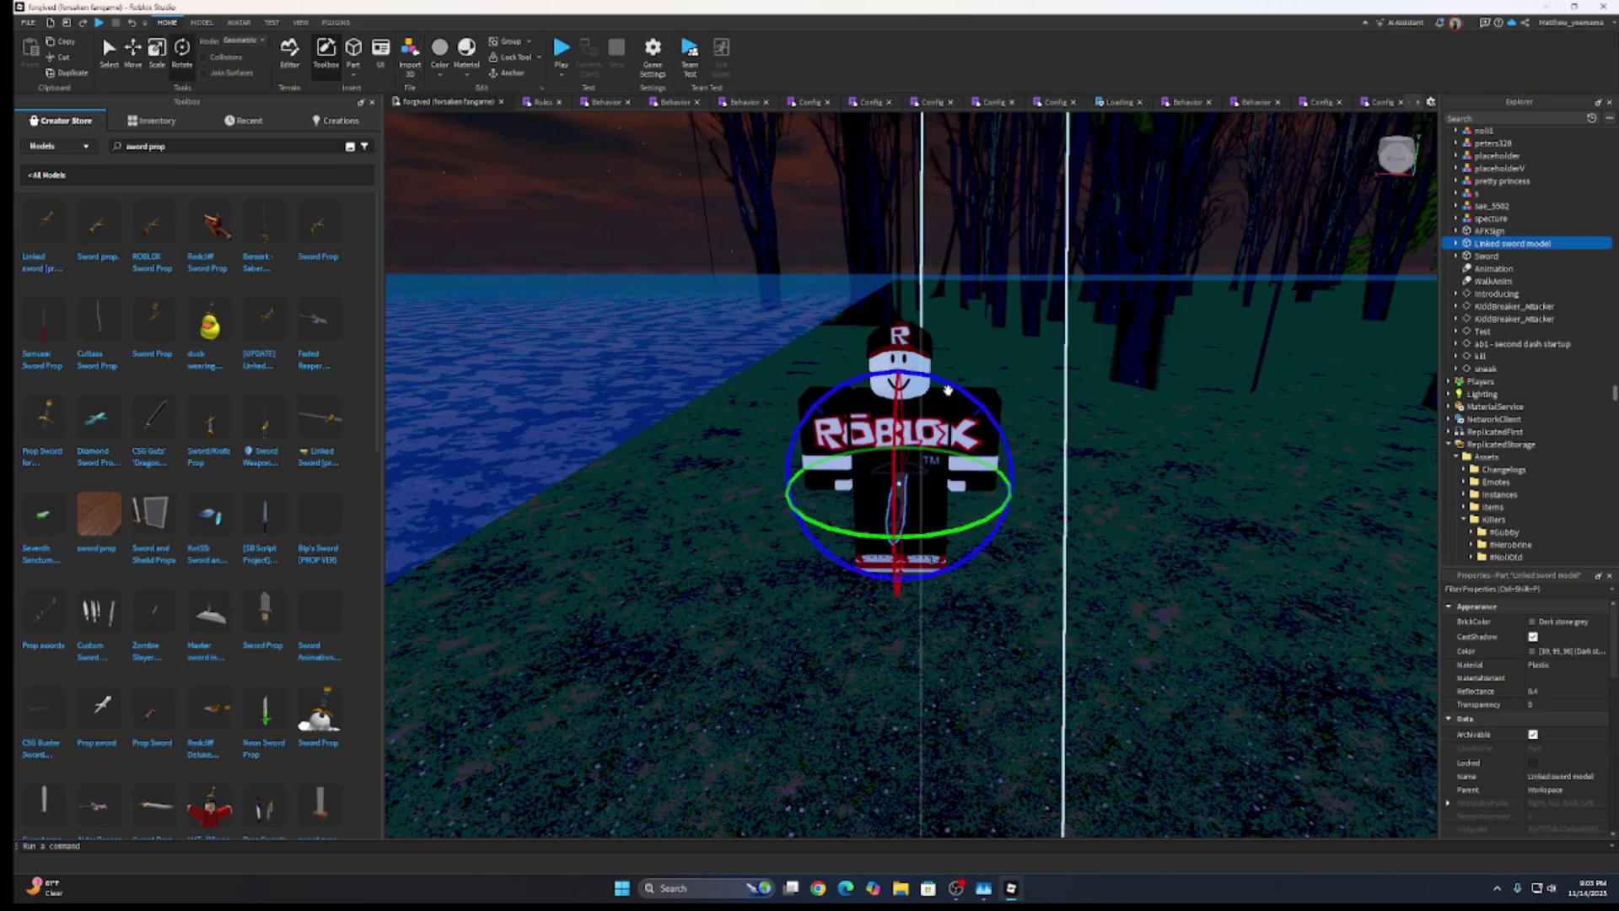
{"action": "left_click_drag", "start_coordinate": [947, 388], "coordinate": [933, 483]}
Step: Move the sword sideways and along its length into the character's right hand, fine-tuning its height by about 0.256 studs
{"action": "left_click", "coordinate": [133, 52]}
{"action": "left_click_drag", "start_coordinate": [815, 480], "coordinate": [815, 481]}
{"action": "mouse_move", "coordinate": [798, 557]}
{"action": "left_mouse_down"}
{"action": "mouse_move", "coordinate": [755, 626]}
{"action": "mouse_move", "coordinate": [781, 582]}
{"action": "left_mouse_up"}
{"action": "key", "text": "w"}
{"action": "right_click_drag", "start_coordinate": [793, 585], "coordinate": [817, 521]}
{"action": "left_click_drag", "start_coordinate": [940, 453], "coordinate": [1056, 446]}
{"action": "left_click_drag", "start_coordinate": [929, 334], "coordinate": [926, 366]}
{"action": "key", "text": "a"}
{"action": "right_click_drag", "start_coordinate": [986, 385], "coordinate": [985, 385]}
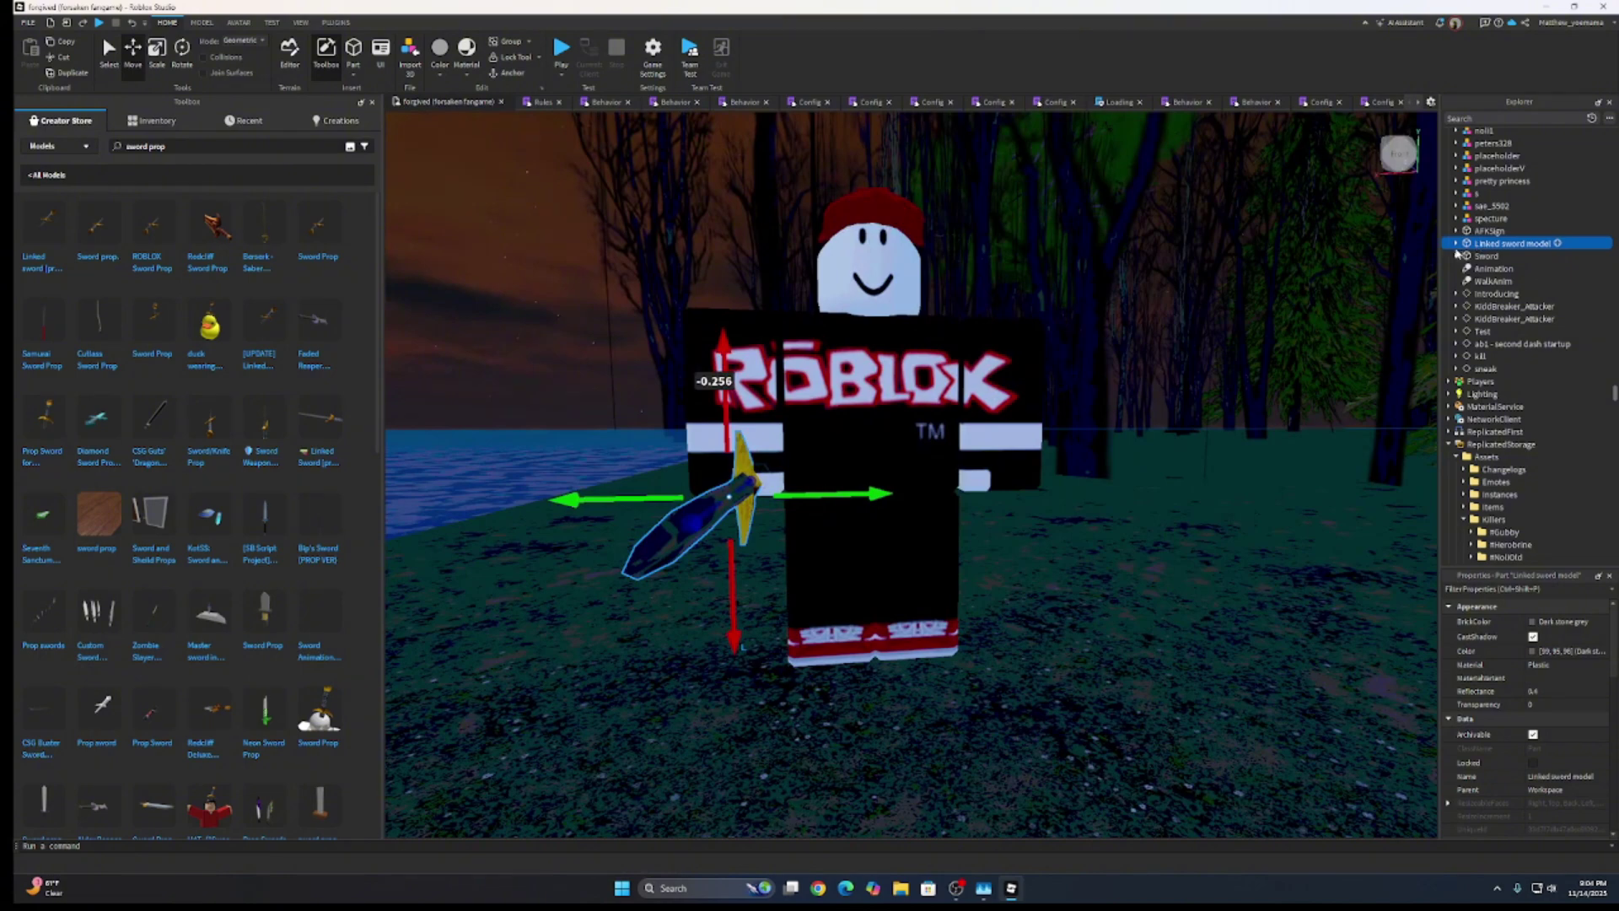
Step: Place the Linked sword model inside the character's model in the Explorer hierarchy
{"action": "left_click", "coordinate": [881, 340]}
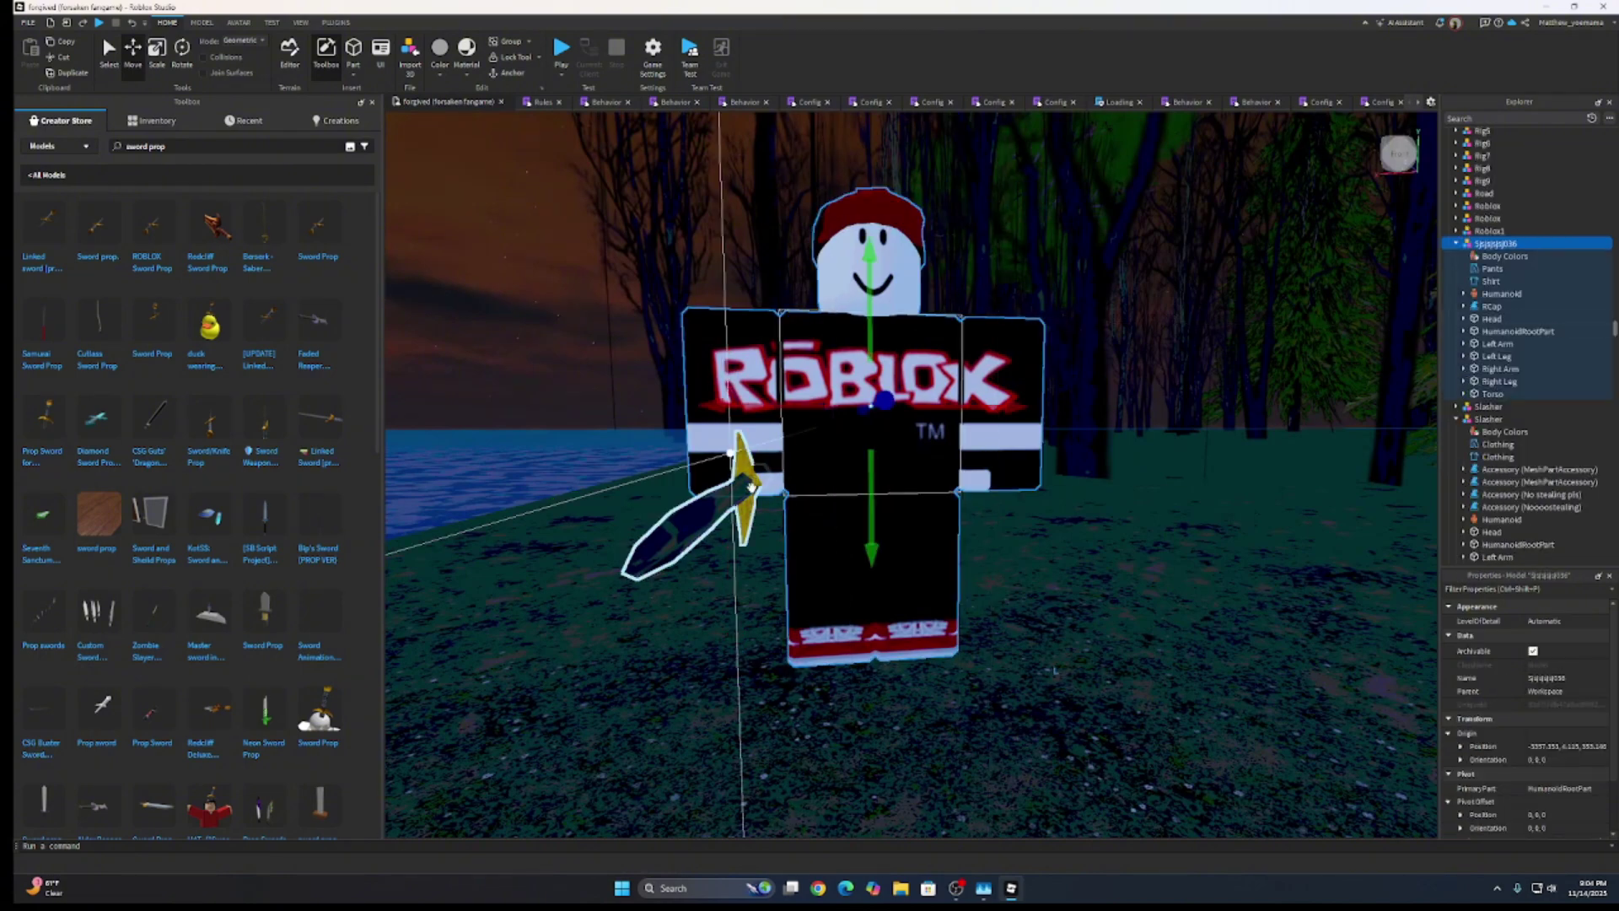
{"action": "left_click", "coordinate": [723, 498]}
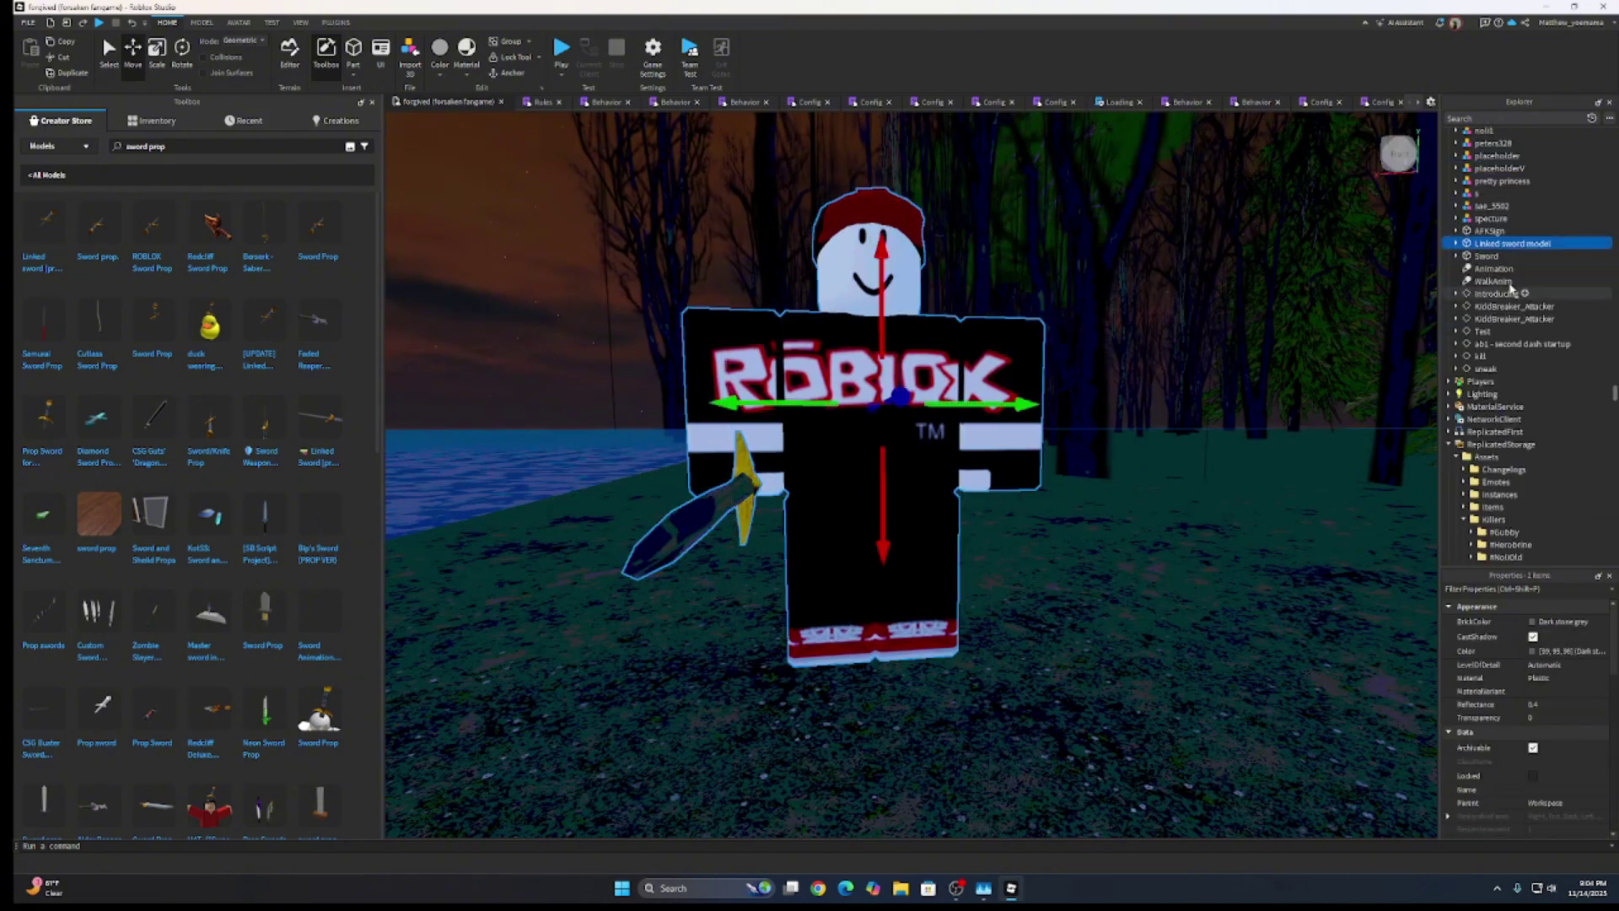
{"action": "scroll", "coordinate": [1499, 337], "scroll_direction": "up", "scroll_amount": 2}
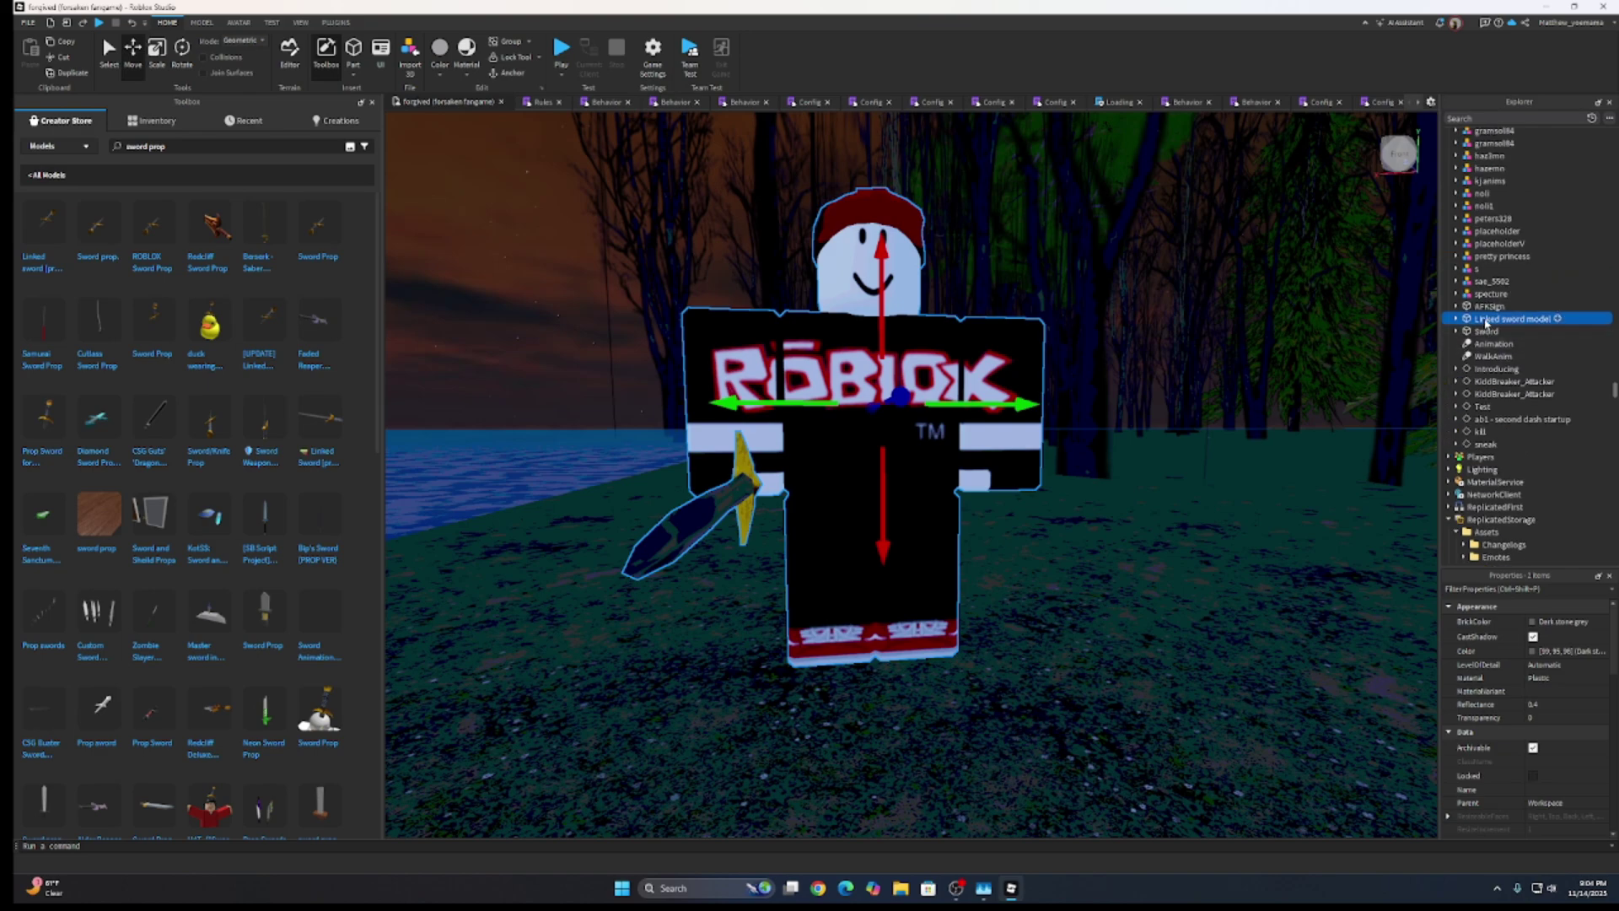
{"action": "left_click", "coordinate": [1485, 320]}
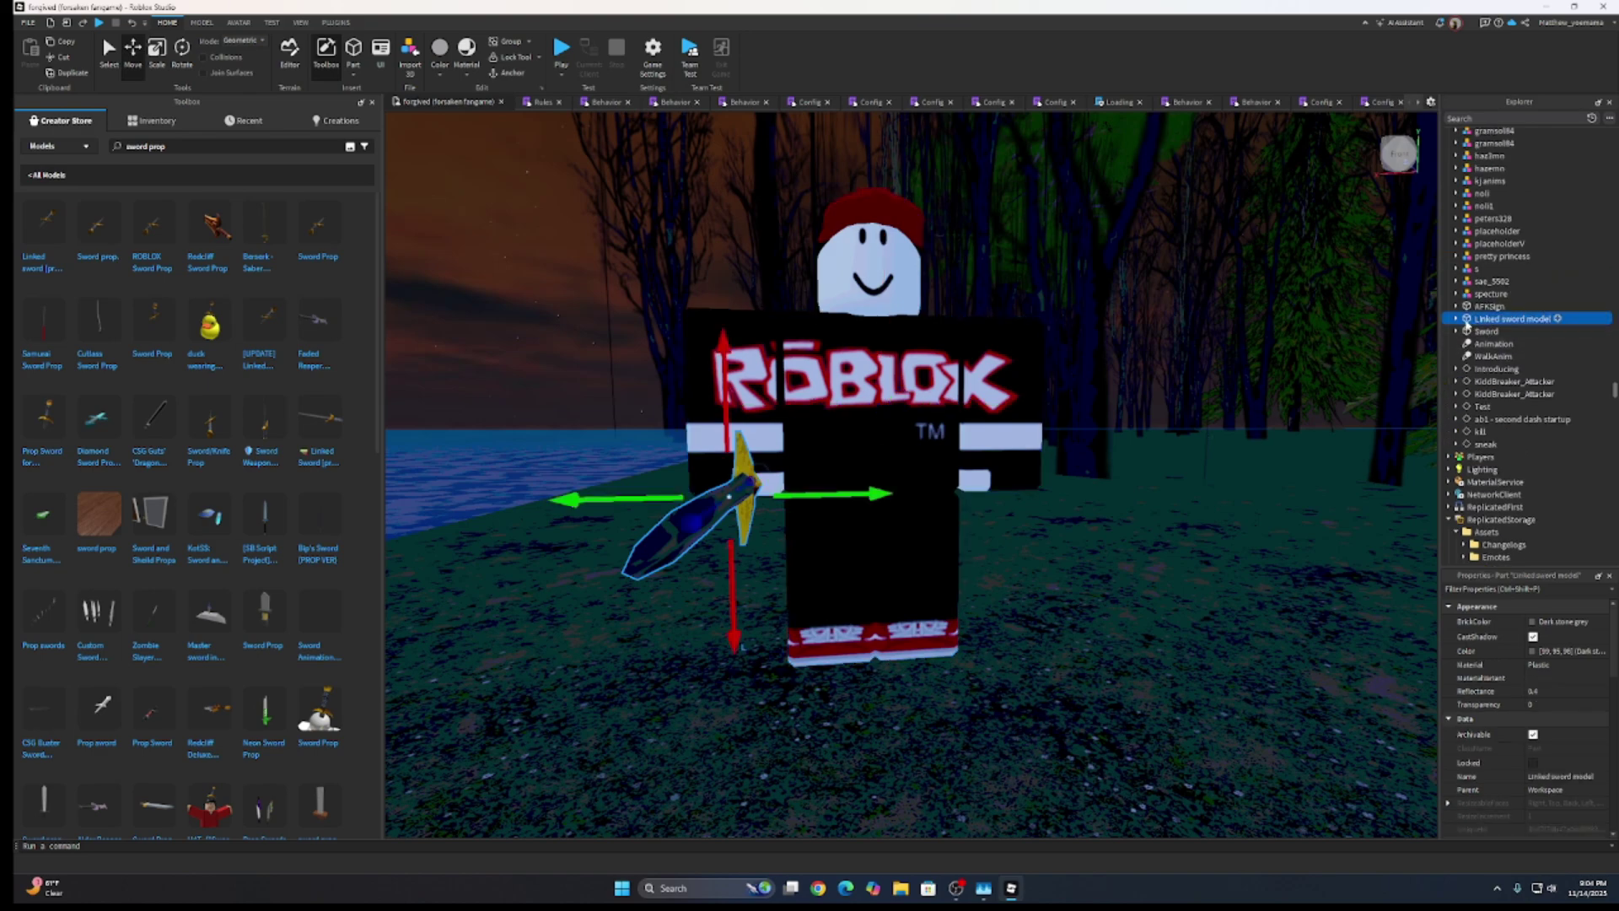
{"action": "left_click_drag", "start_coordinate": [1467, 329], "coordinate": [1471, 251]}
{"action": "left_click_drag", "start_coordinate": [1492, 387], "coordinate": [1493, 387]}
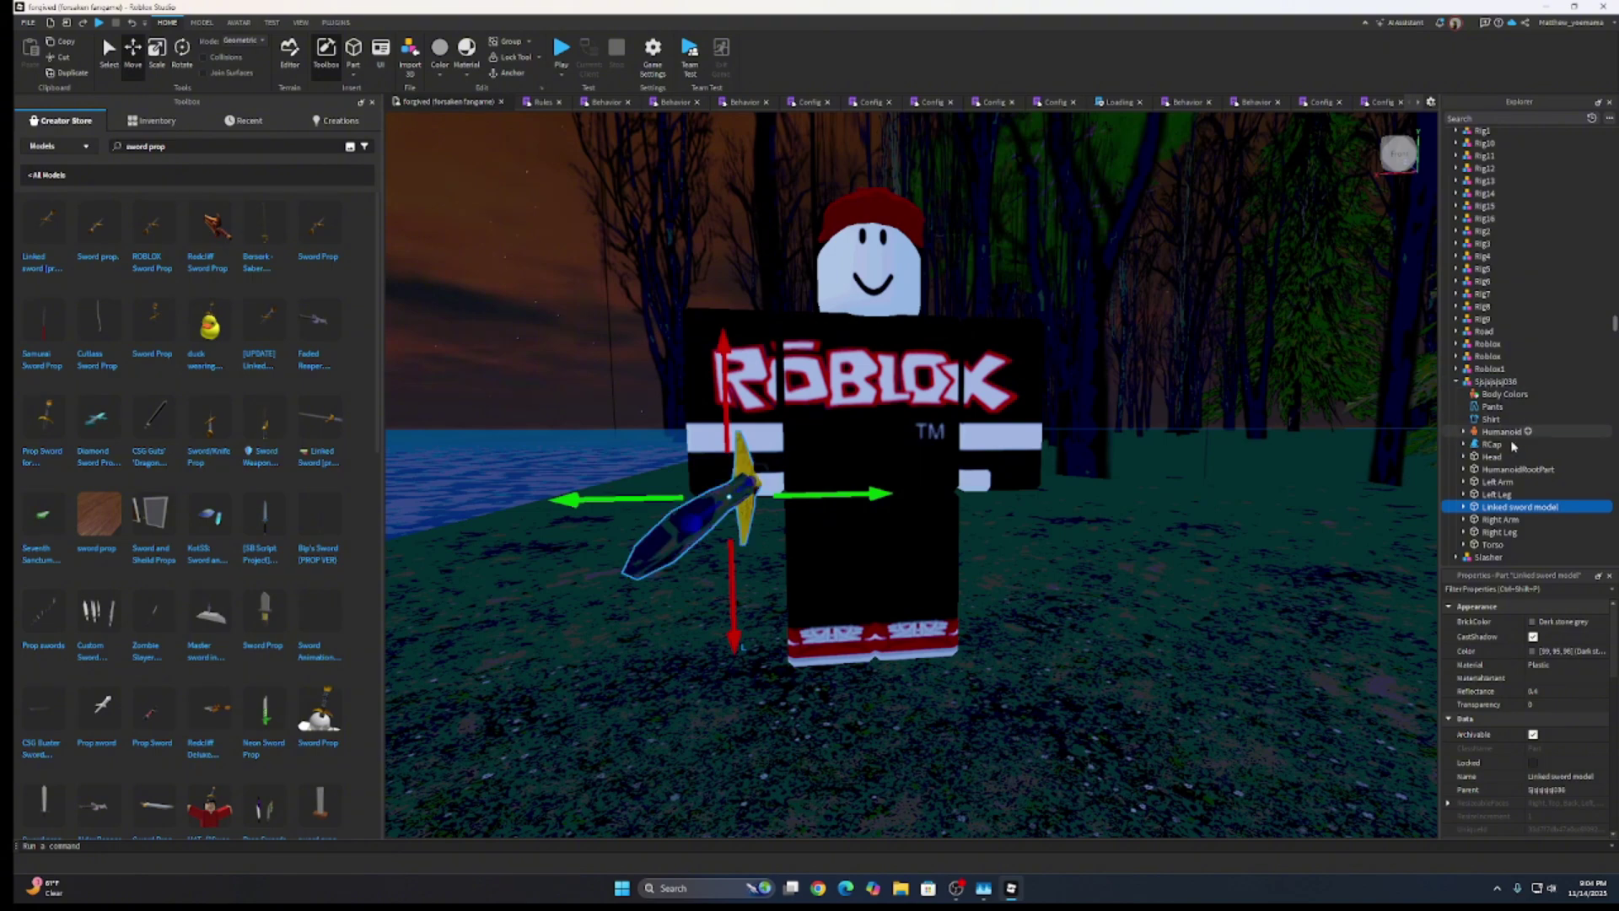
{"action": "scroll", "coordinate": [1525, 500], "scroll_direction": "down", "scroll_amount": 1}
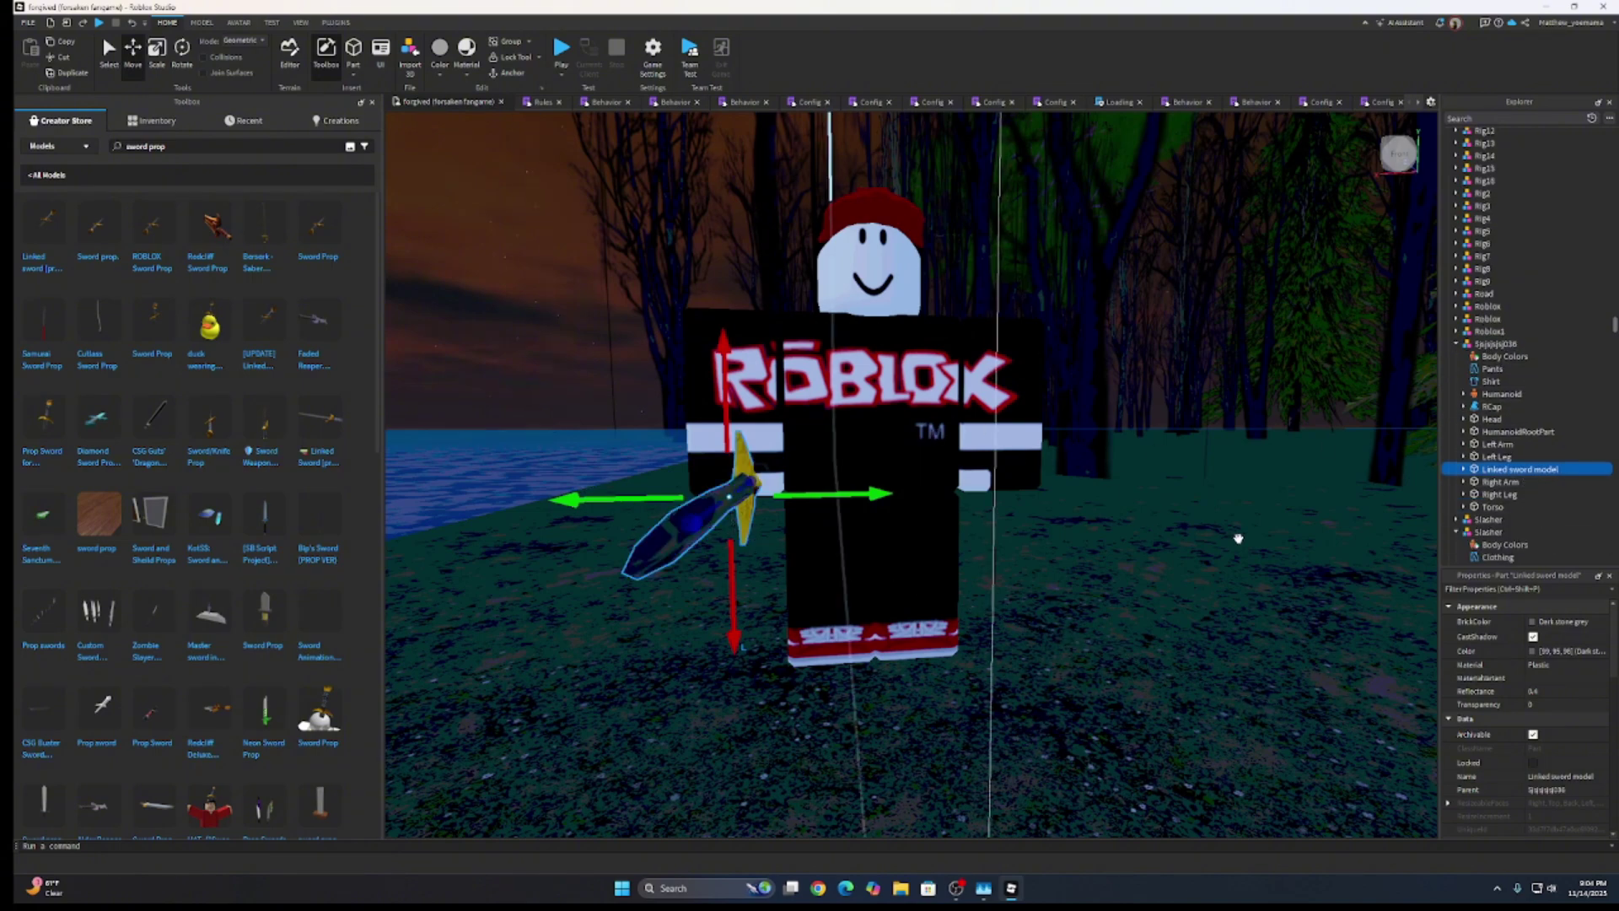
{"action": "left_click", "coordinate": [1493, 345]}
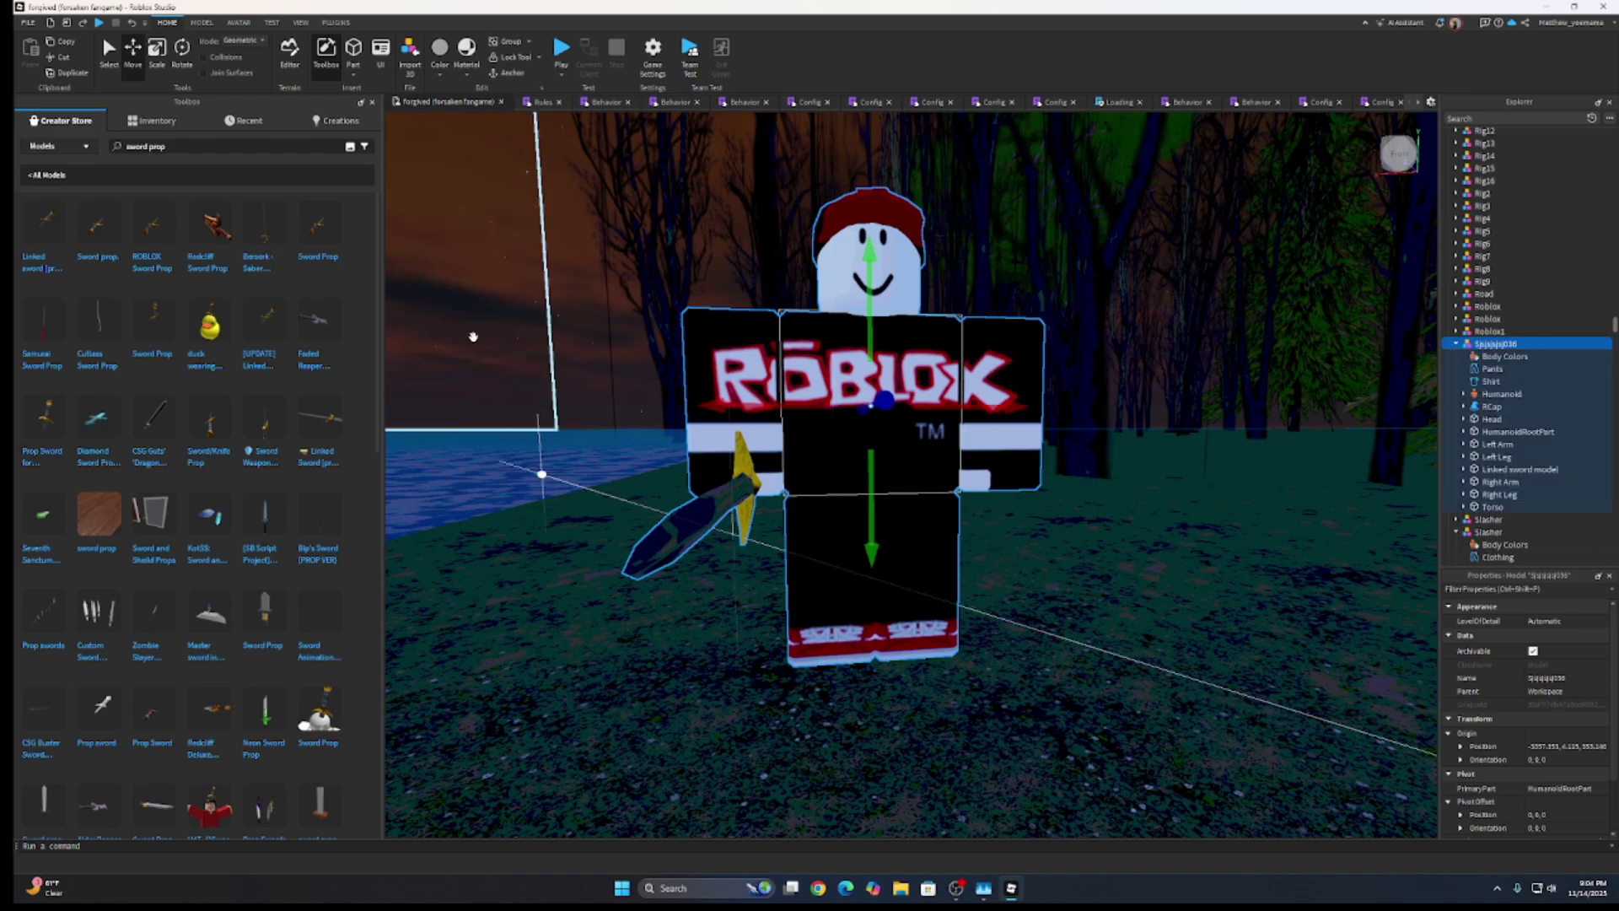
Step: Weld the Linked sword model in place to the character's Right Arm with Easy Weld, using Right Arm as the base part and Animatable enabled
{"action": "left_click", "coordinate": [470, 350]}
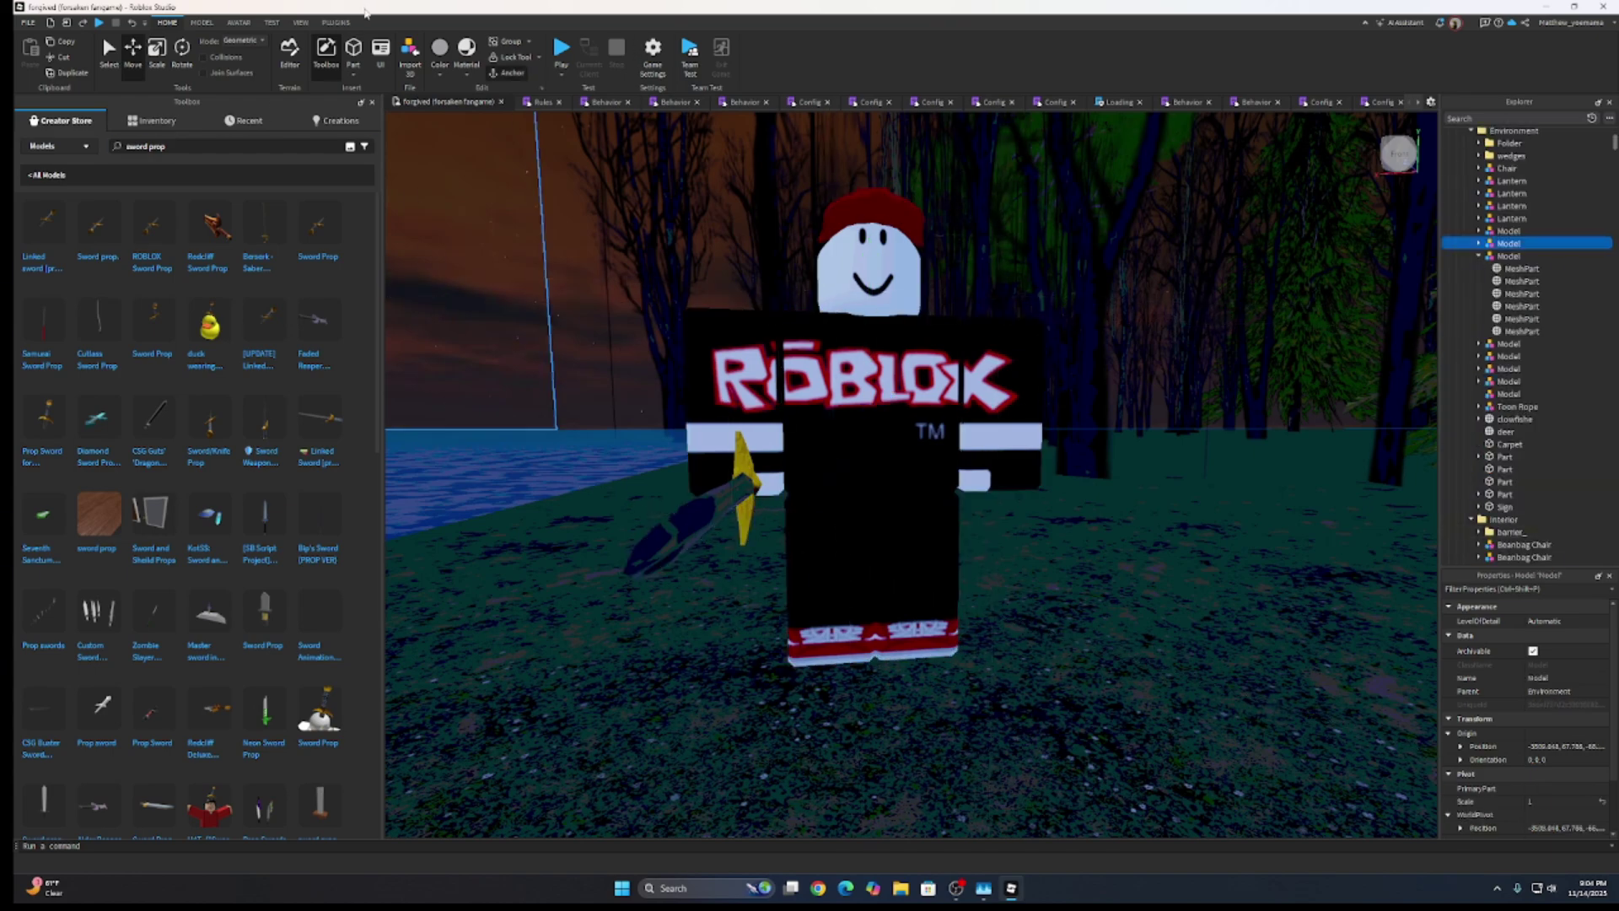
{"action": "left_click", "coordinate": [336, 22]}
{"action": "left_click", "coordinate": [763, 338]}
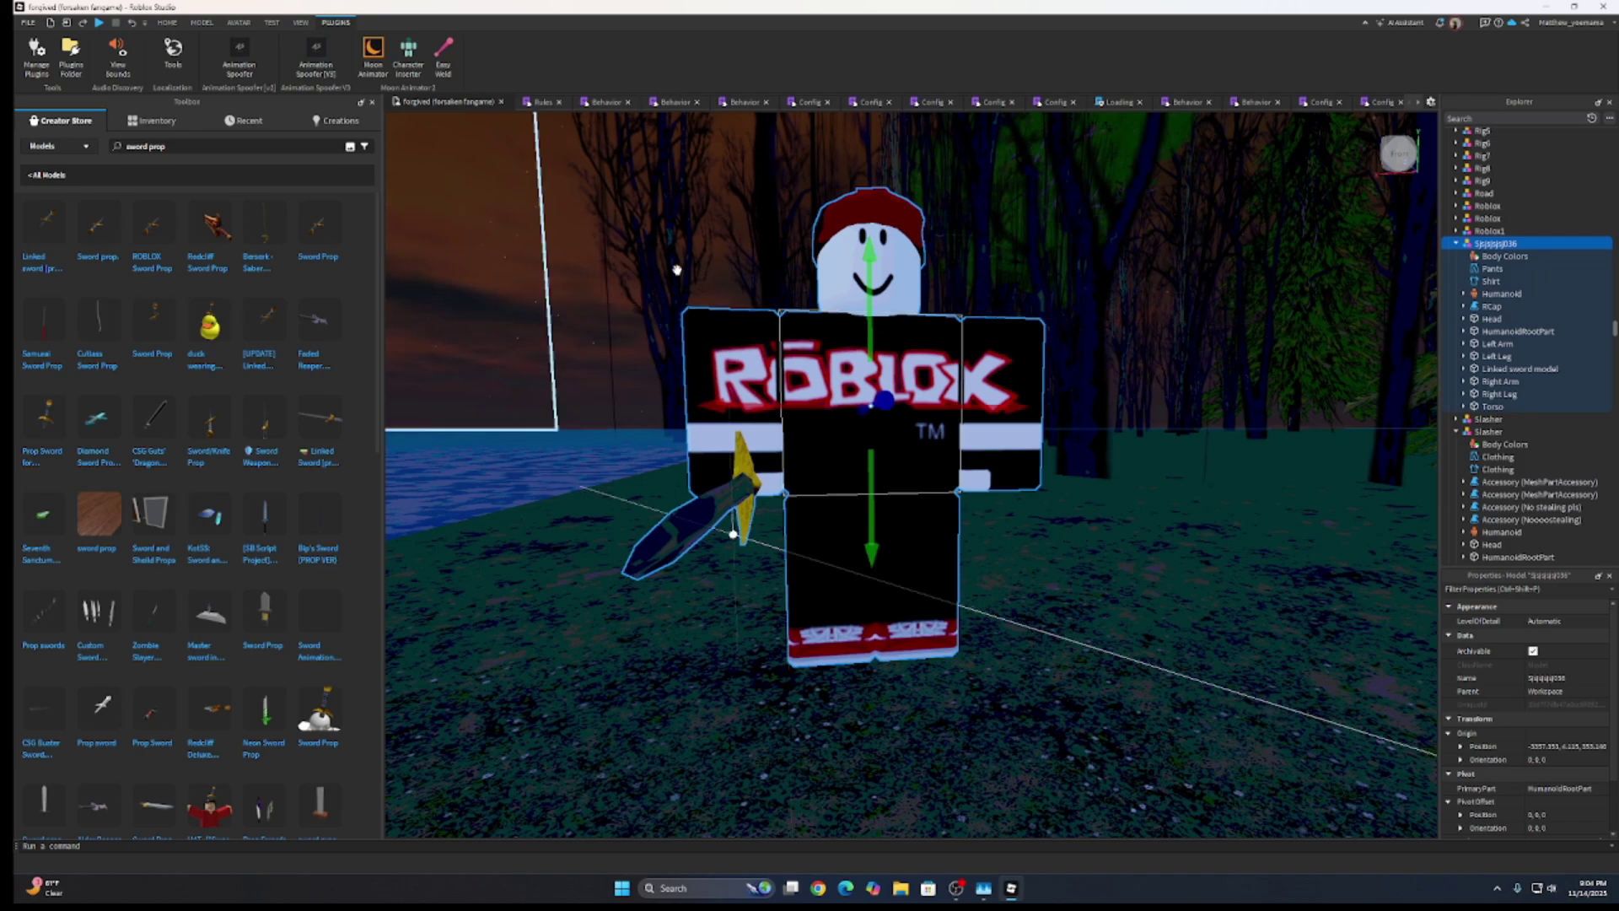
{"action": "left_click", "coordinate": [409, 55]}
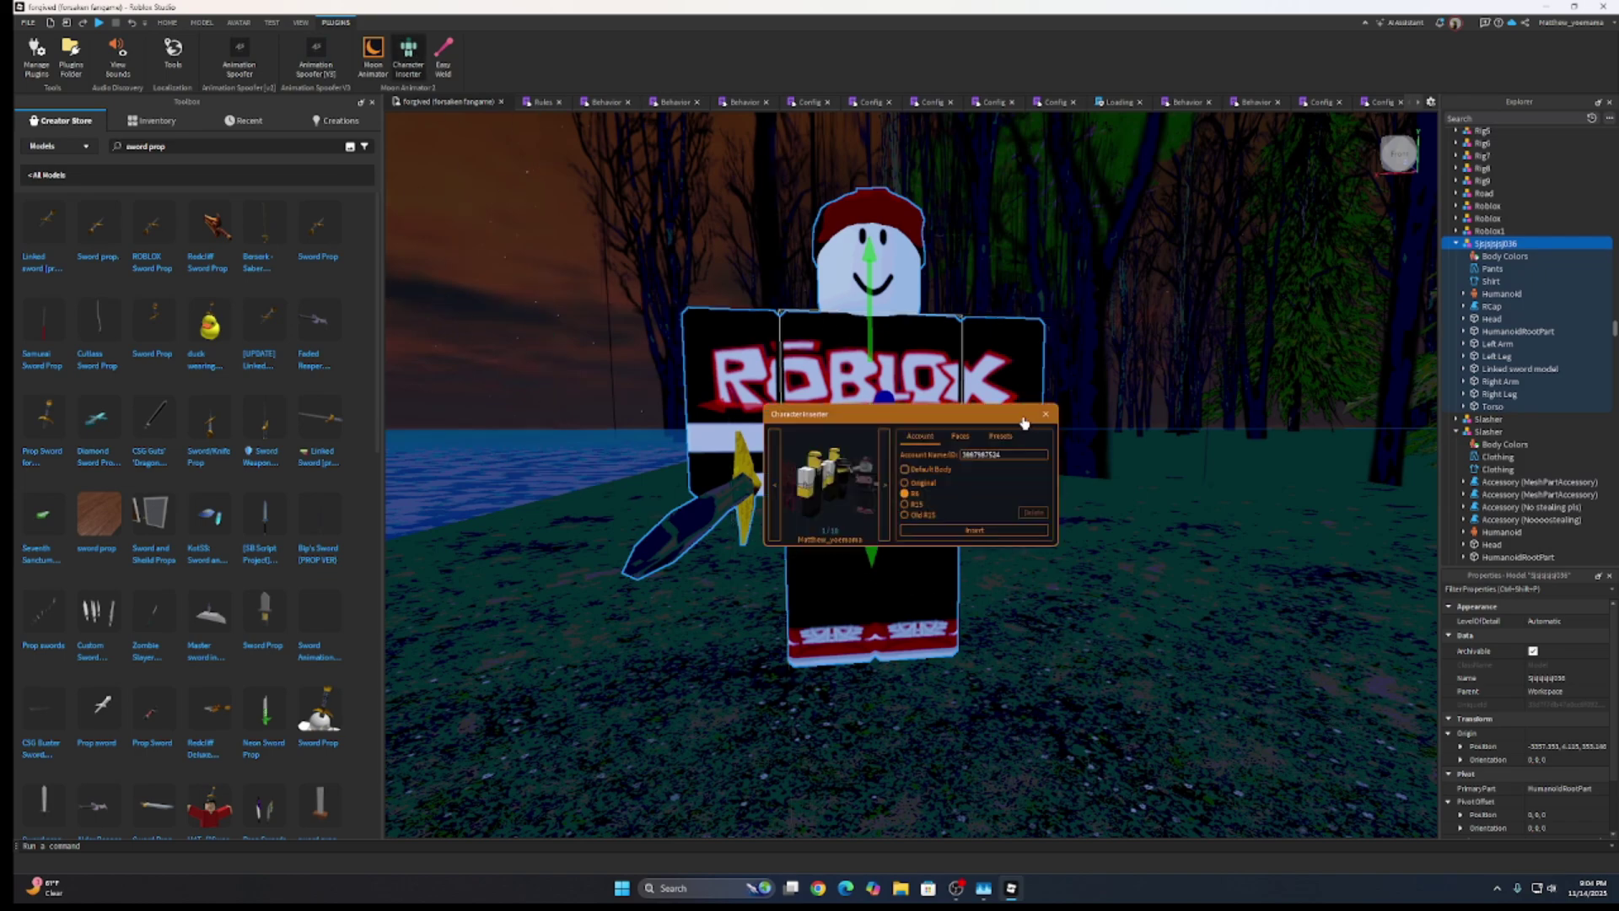
{"action": "left_click", "coordinate": [1045, 413]}
{"action": "left_click", "coordinate": [453, 58]}
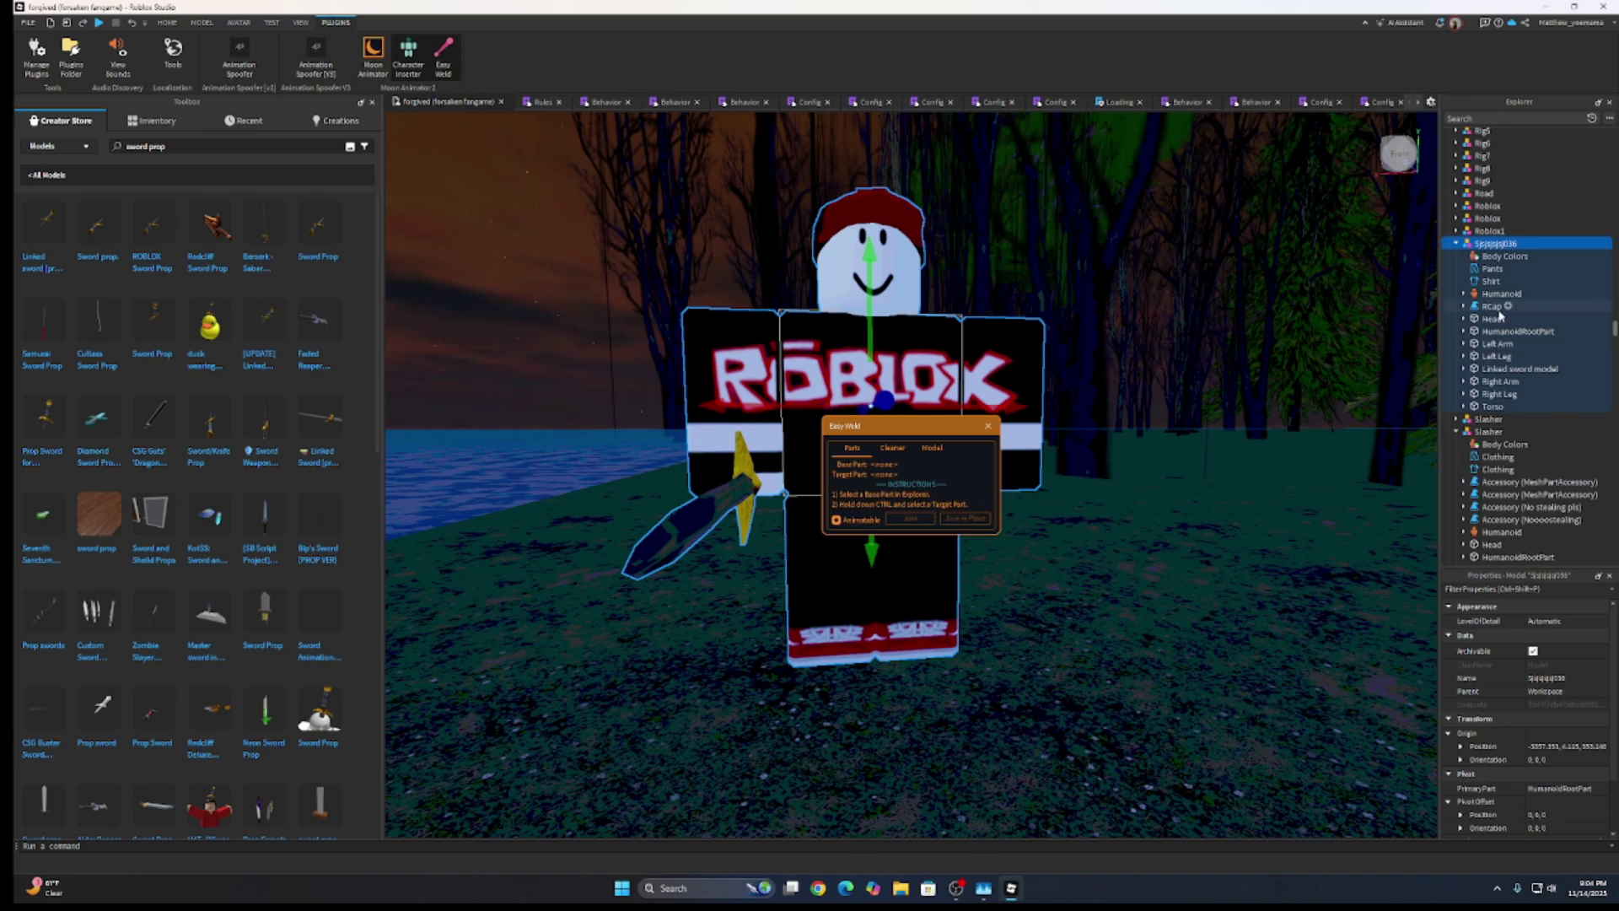
{"action": "left_click", "coordinate": [1490, 384]}
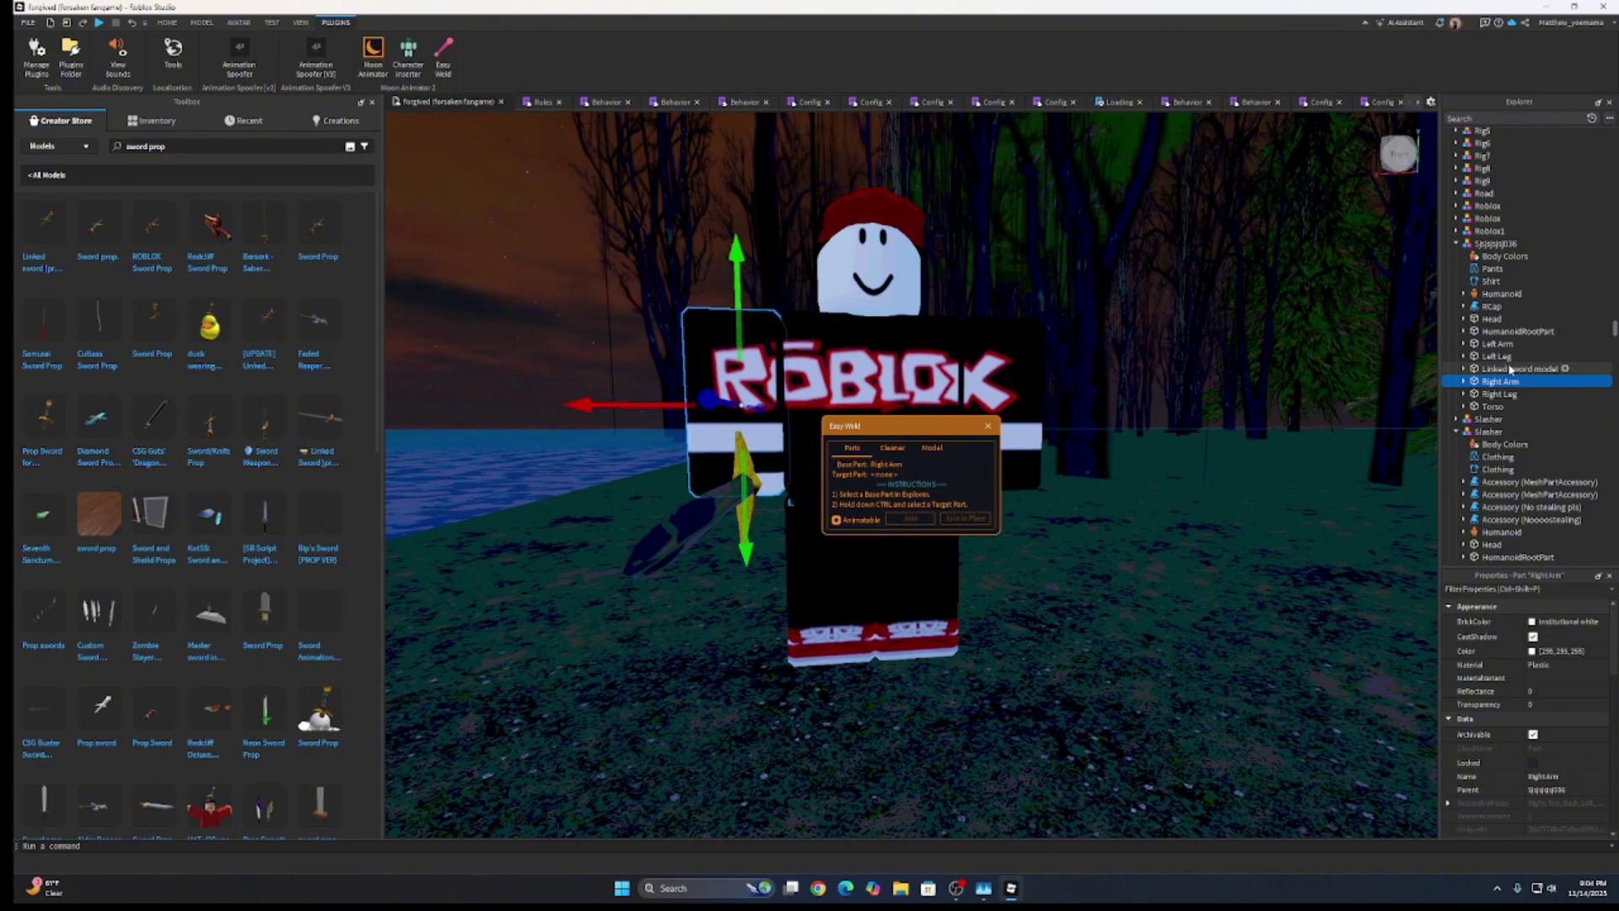
{"action": "left_click", "coordinate": [1509, 368], "text": "ctrl"}
{"action": "left_click", "coordinate": [968, 520]}
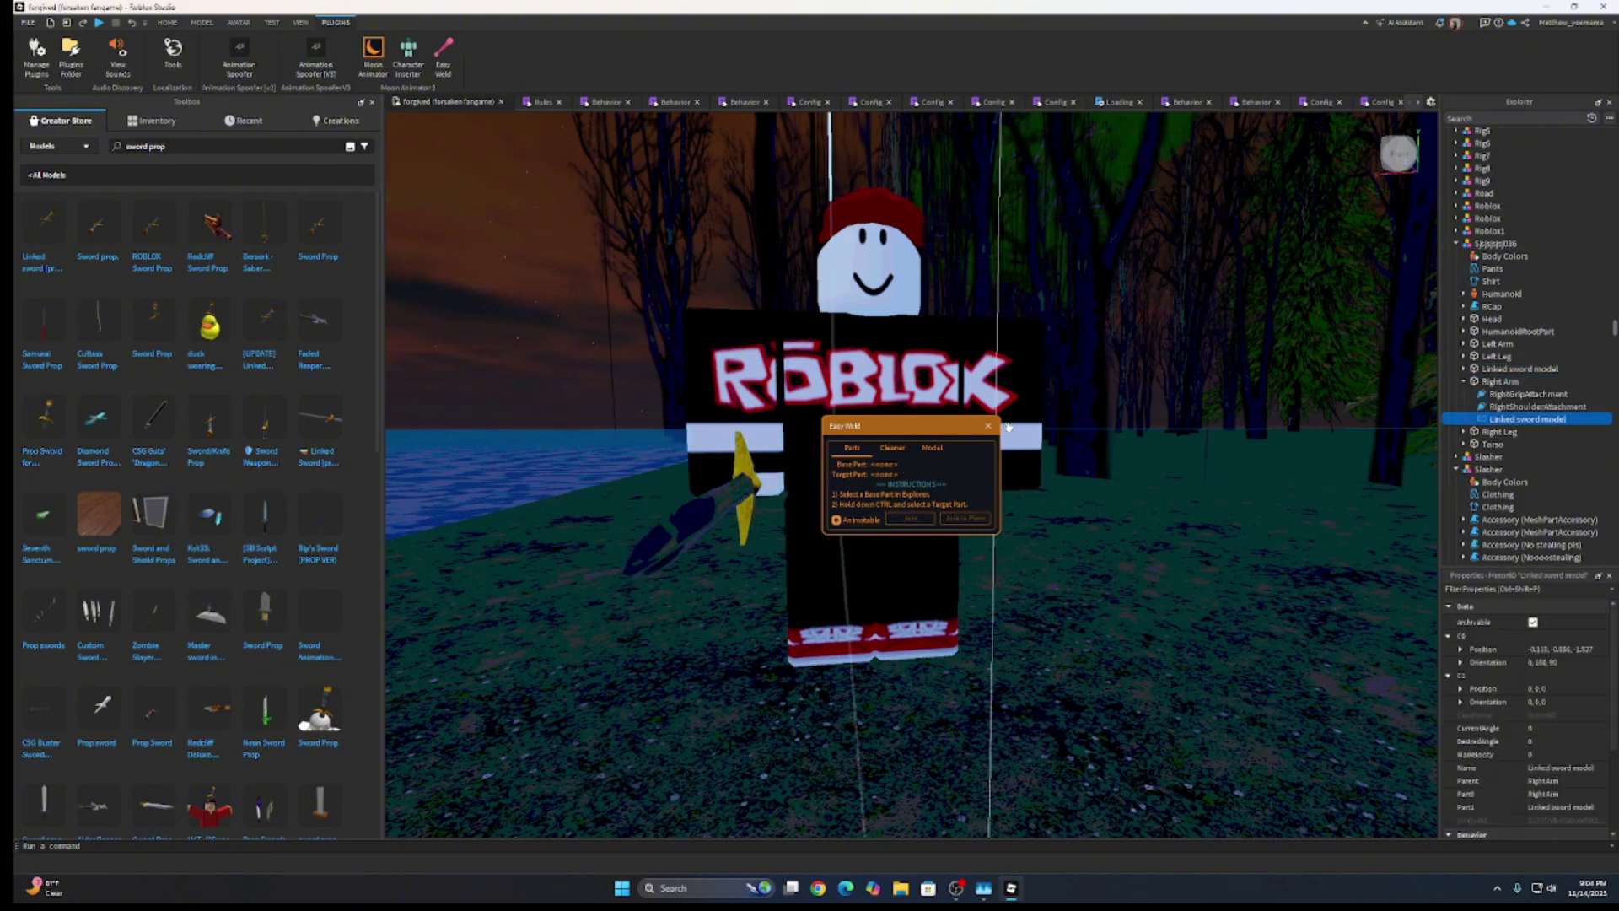
{"action": "left_click", "coordinate": [989, 426]}
Step: Load the character with its sword into Moon Animator as a new animation
{"action": "left_click", "coordinate": [925, 432]}
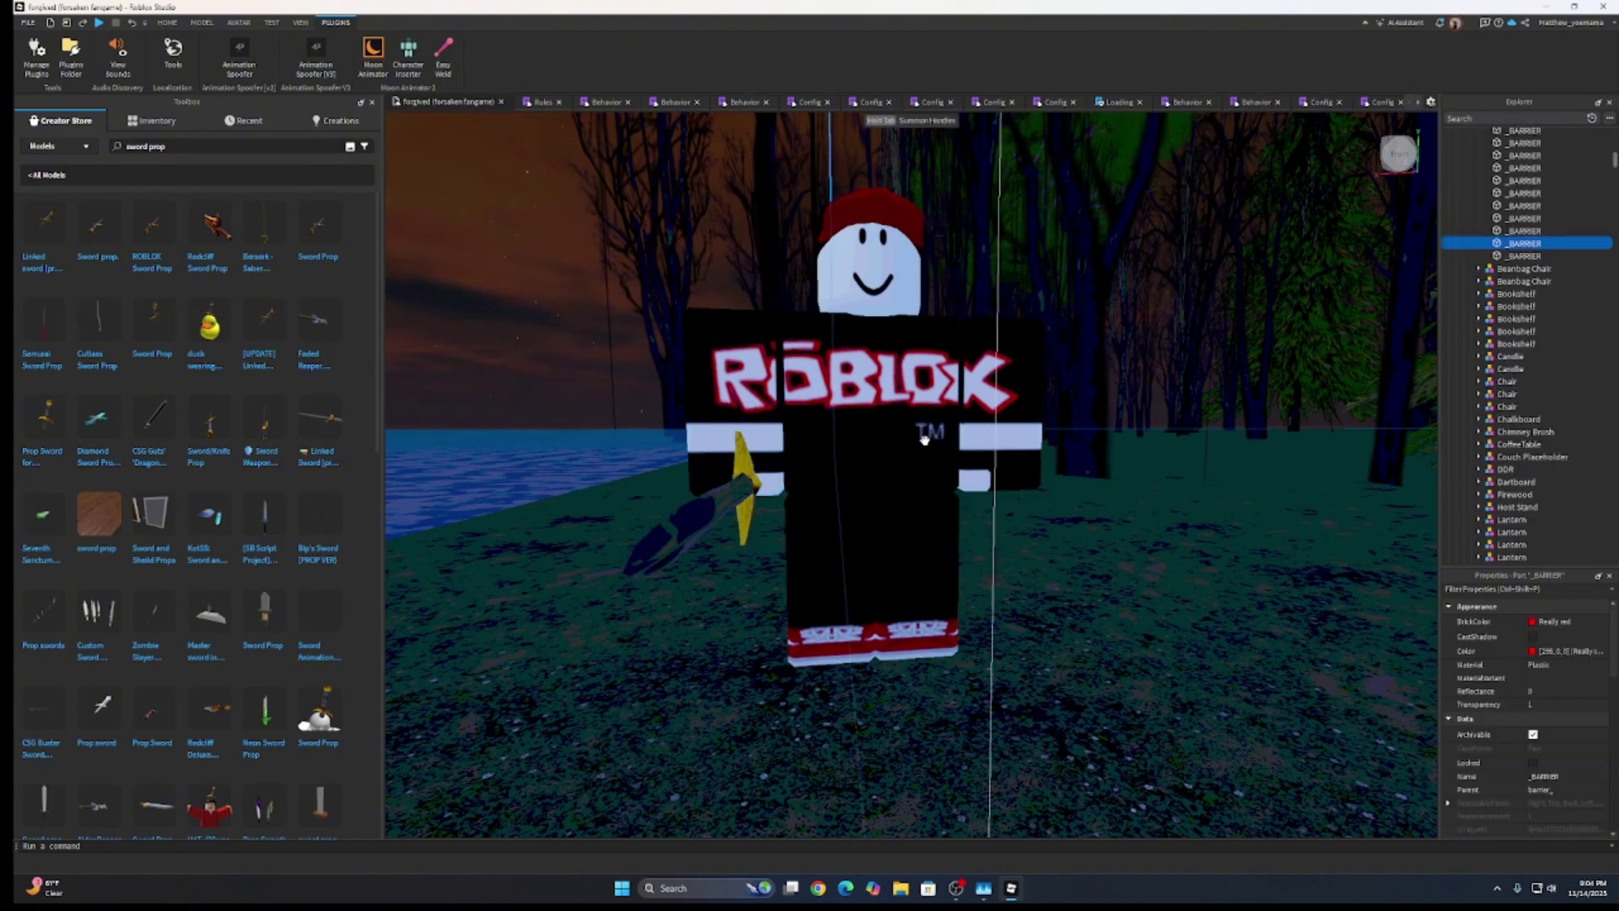
{"action": "right_click_drag", "start_coordinate": [959, 372], "coordinate": [937, 372]}
{"action": "left_click", "coordinate": [909, 368]}
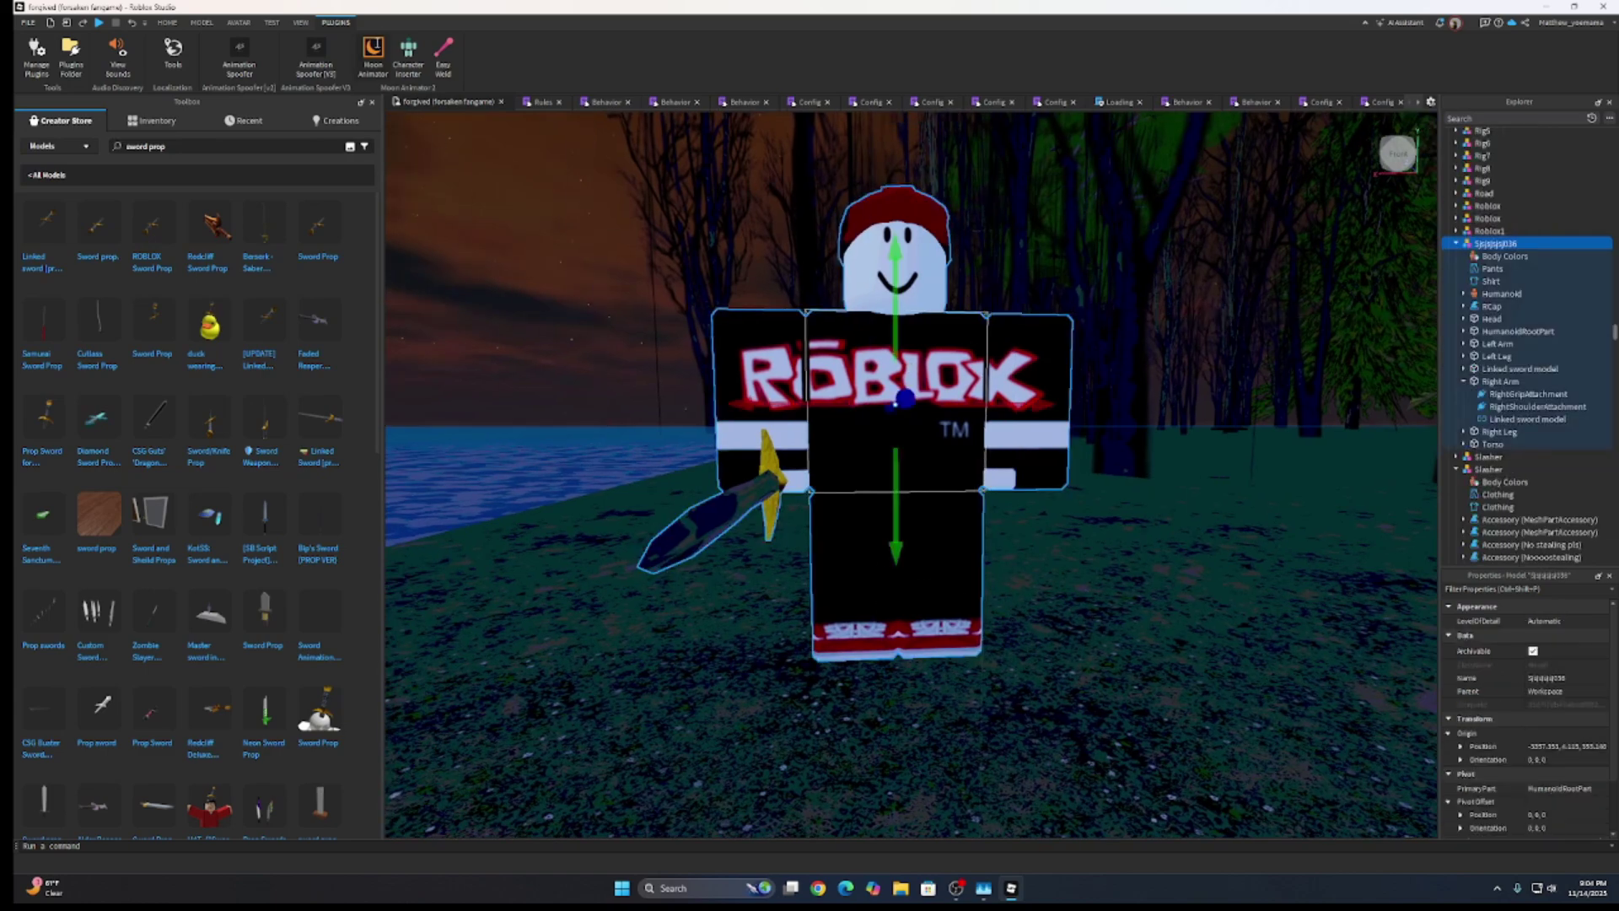
{"action": "left_click", "coordinate": [376, 39]}
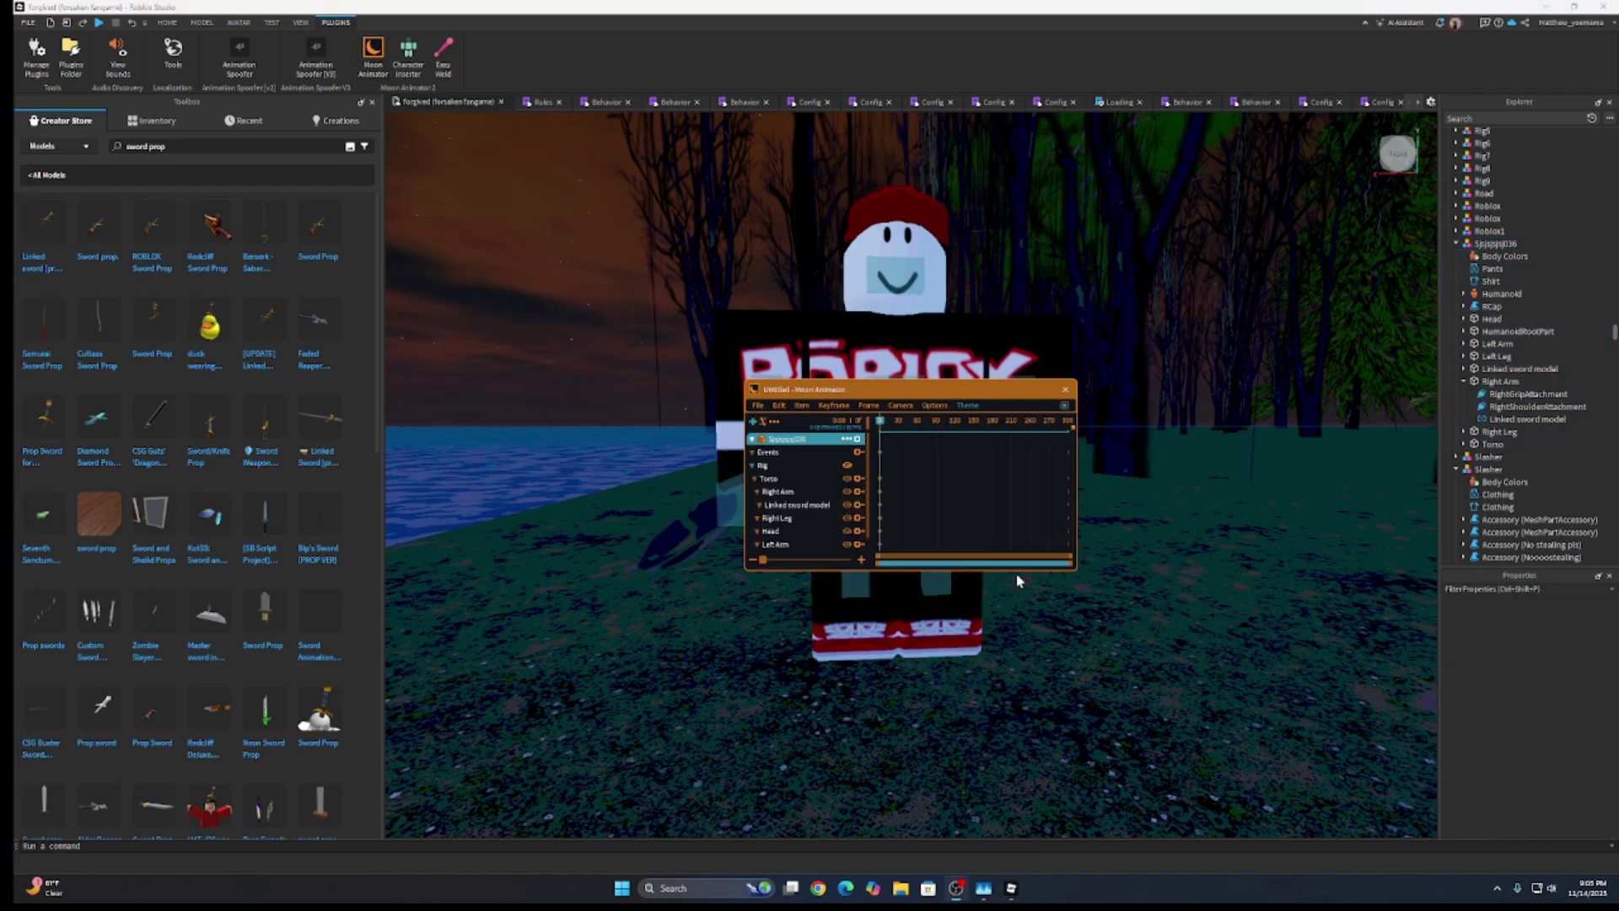
Step: Test the sword's joint by rotating it in Moon Animator, and close the animation without saving
{"action": "right_click_drag", "start_coordinate": [651, 347], "coordinate": [639, 351]}
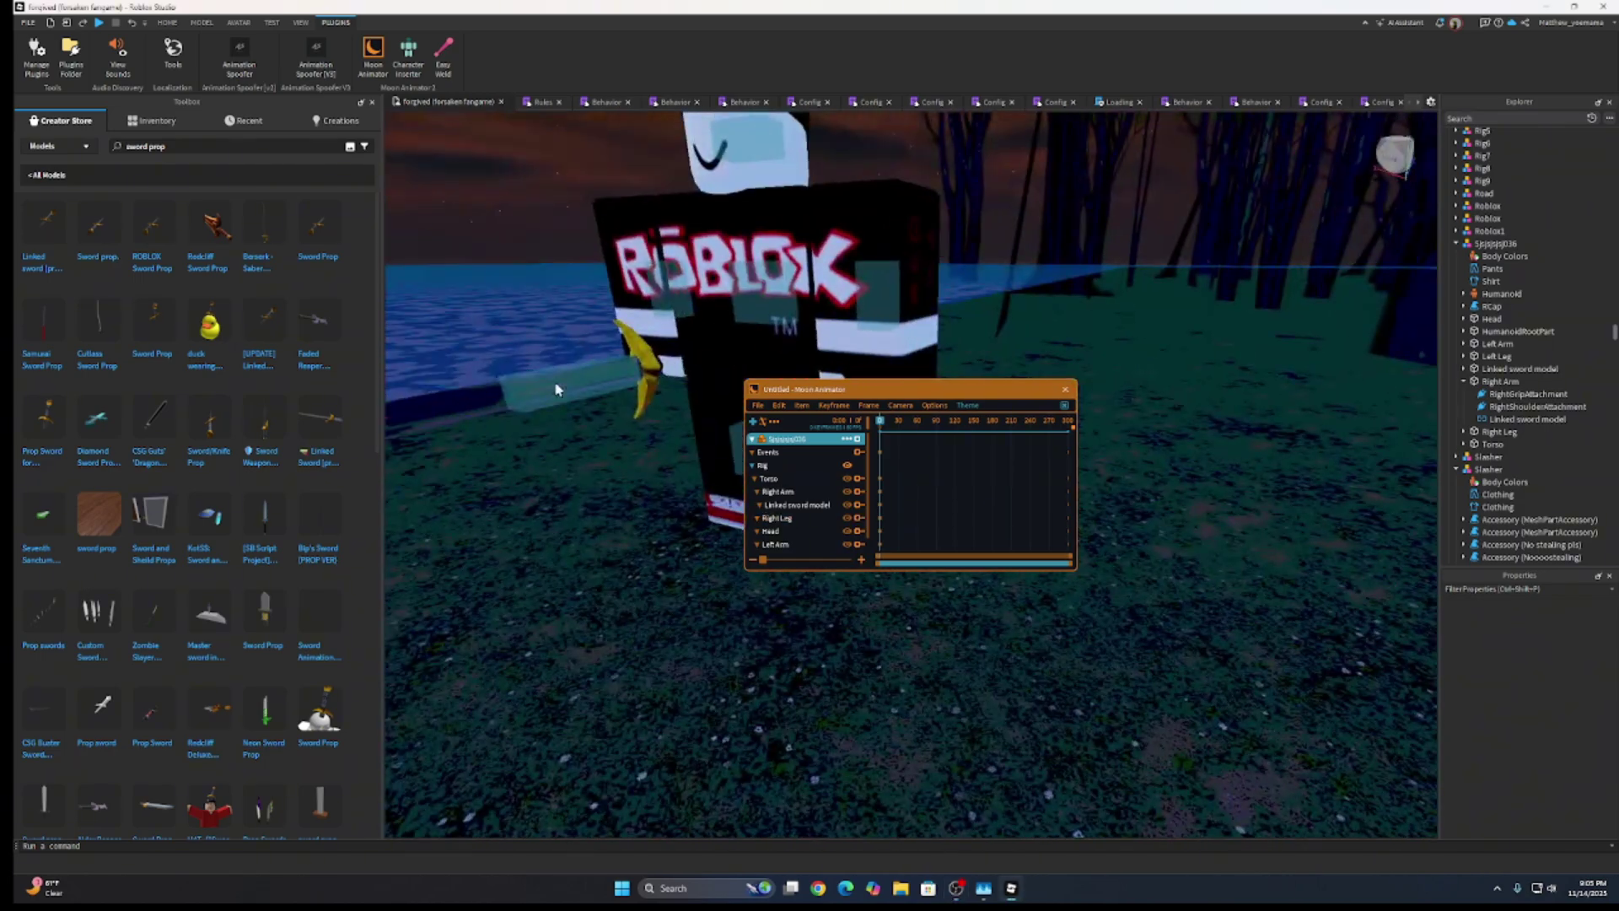
{"action": "left_click", "coordinate": [554, 381]}
{"action": "scroll", "coordinate": [449, 501], "scroll_direction": "down", "scroll_amount": 2}
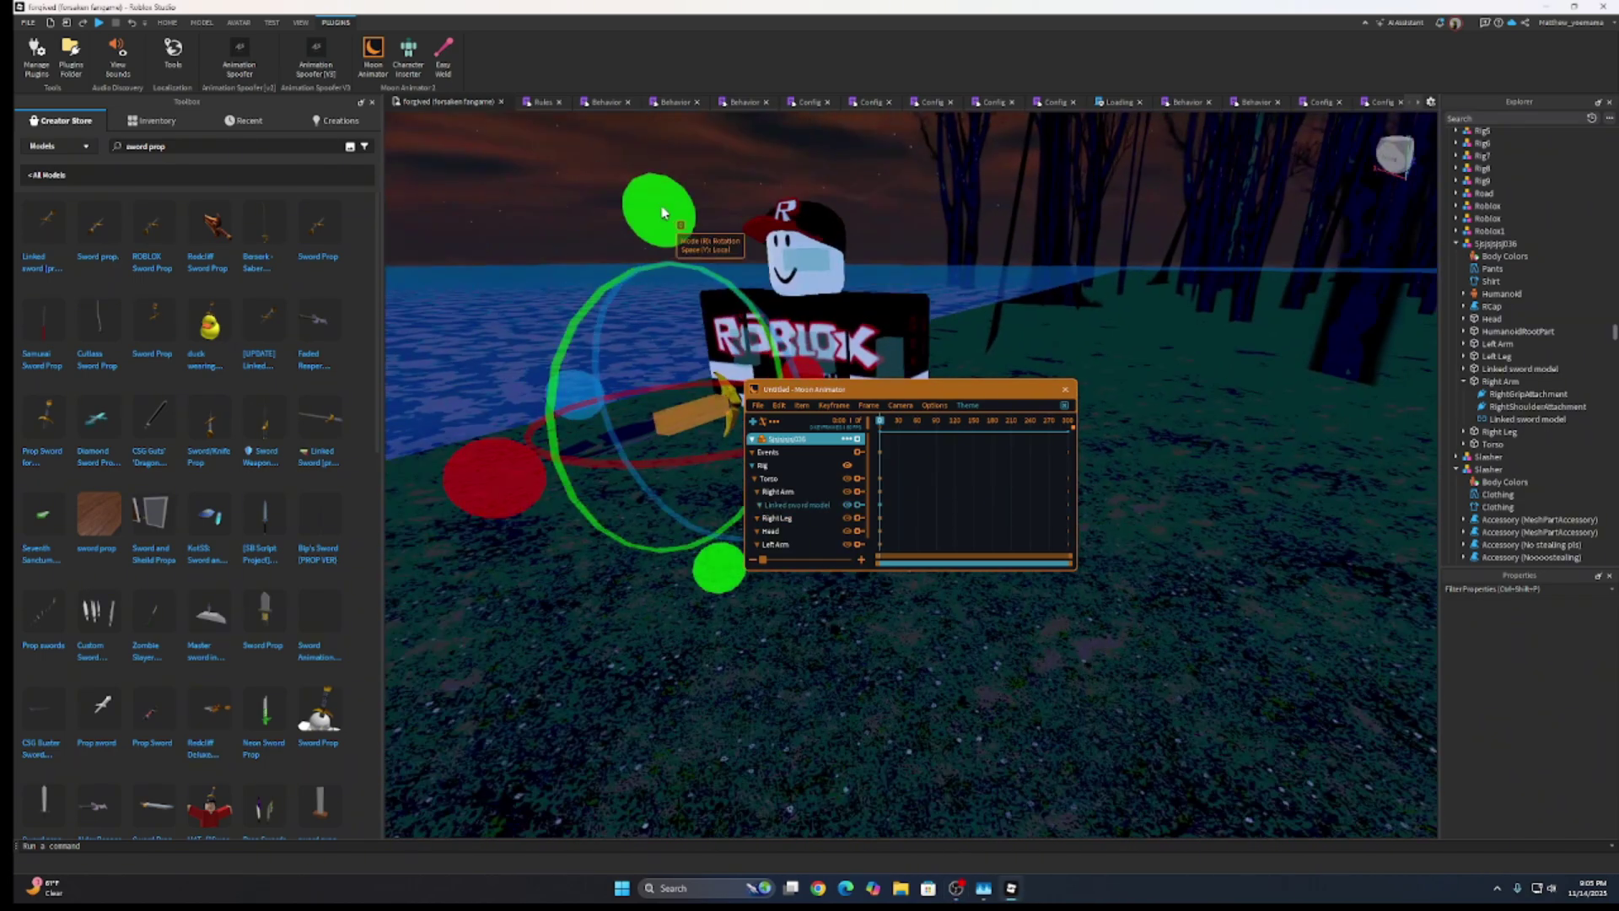
{"action": "left_click_drag", "start_coordinate": [664, 215], "coordinate": [675, 272]}
{"action": "left_click", "coordinate": [1067, 390]}
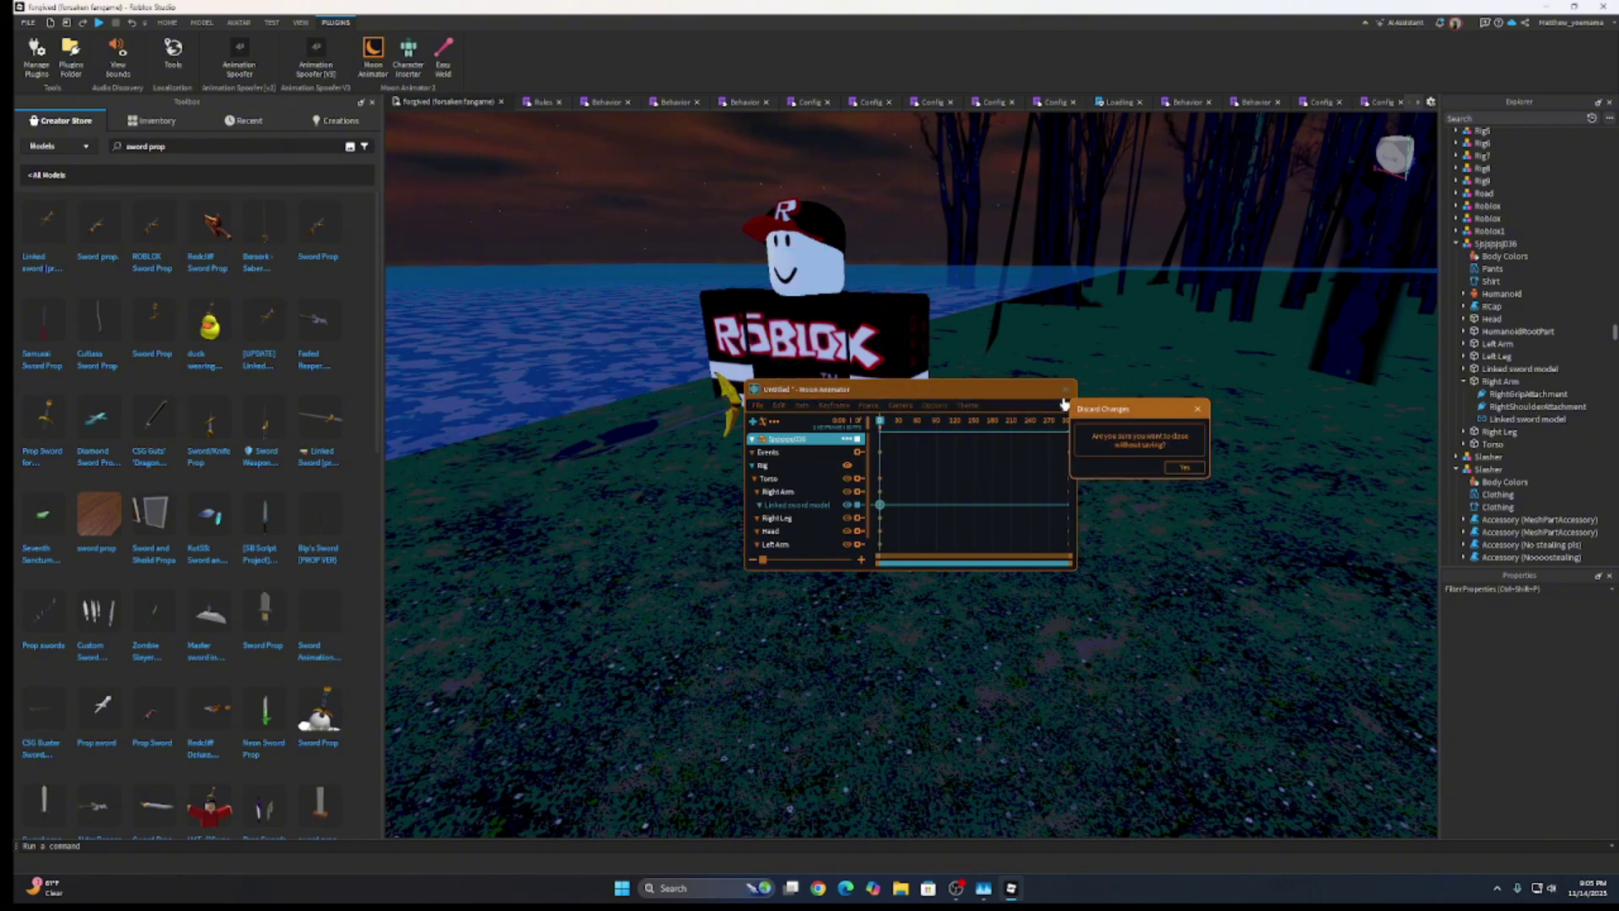
{"action": "left_click", "coordinate": [1181, 469]}
{"action": "right_click_drag", "start_coordinate": [1039, 499], "coordinate": [1001, 475]}
{"action": "scroll", "coordinate": [1000, 475], "scroll_direction": "down", "scroll_amount": 2}
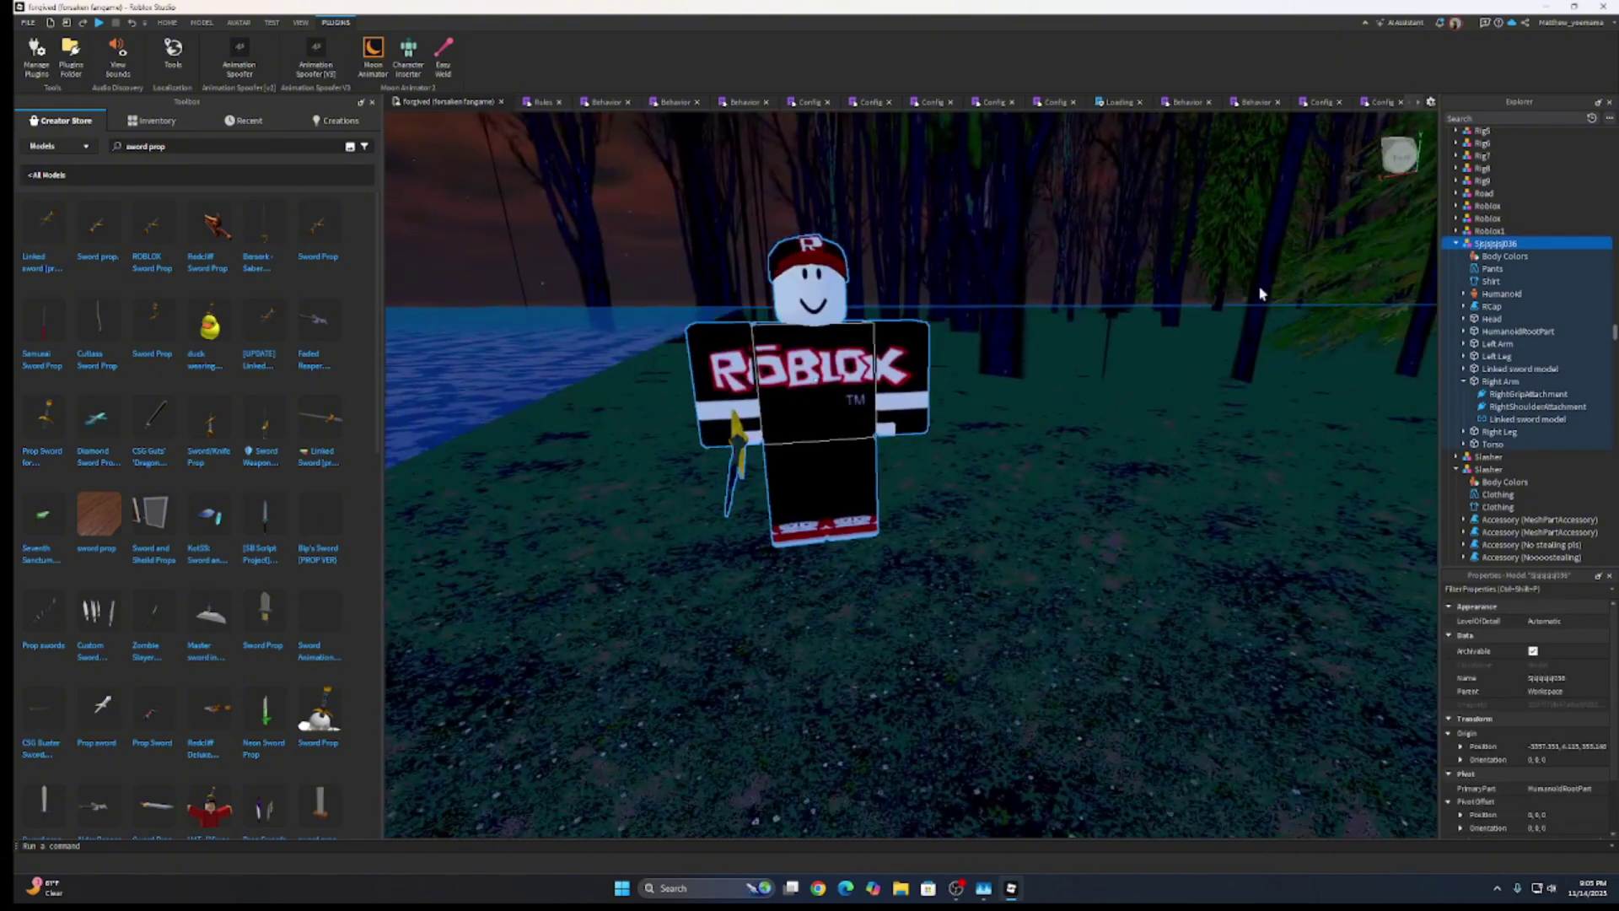
{"action": "right_click_drag", "start_coordinate": [1261, 293], "coordinate": [1244, 247]}
{"action": "left_click", "coordinate": [1492, 118]}
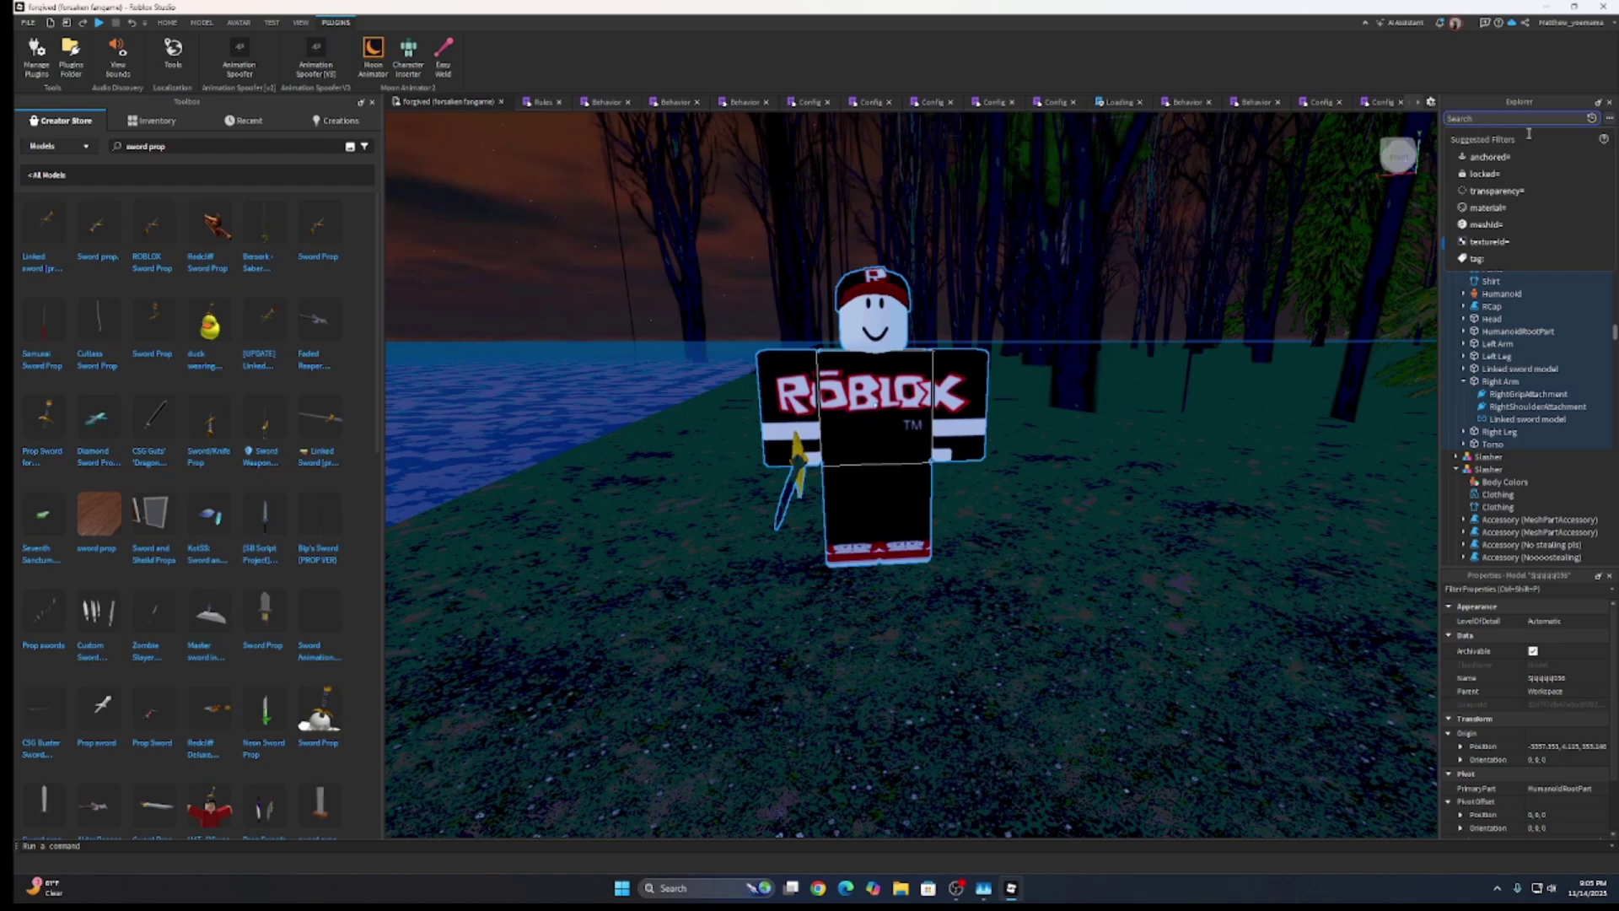
{"action": "left_click", "coordinate": [1509, 333]}
{"action": "right_click_drag", "start_coordinate": [1287, 534], "coordinate": [1232, 260]}
{"action": "key", "text": "w"}
{"action": "key", "text": "s"}
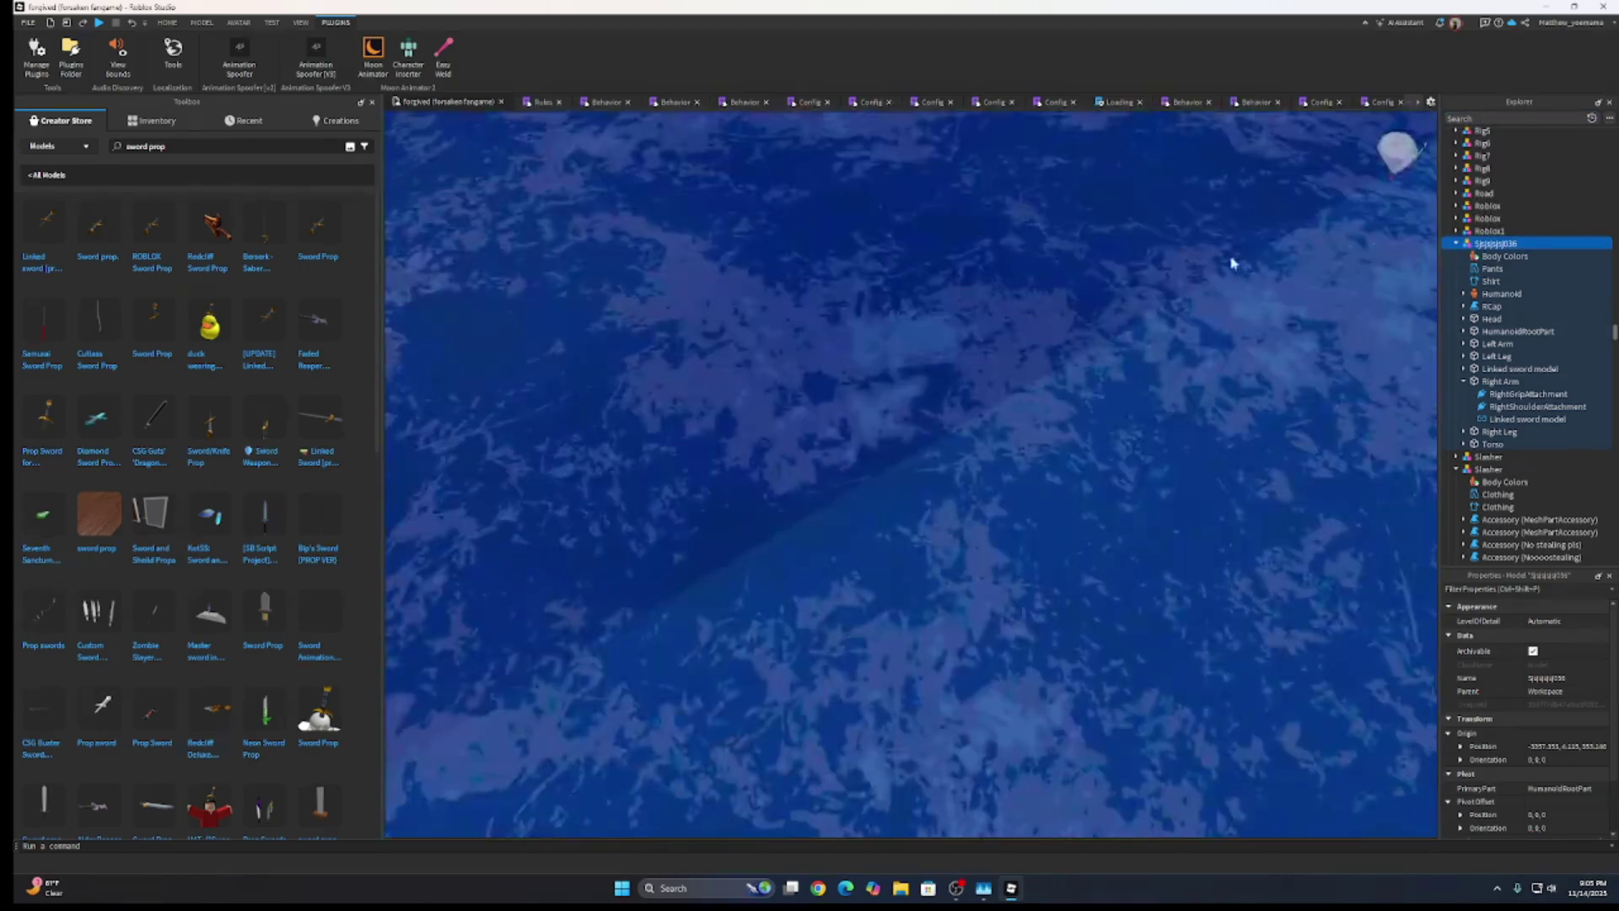
{"action": "key", "text": "s"}
{"action": "left_click", "coordinate": [1489, 232]}
{"action": "left_click", "coordinate": [1486, 255]}
{"action": "left_click", "coordinate": [1493, 244]}
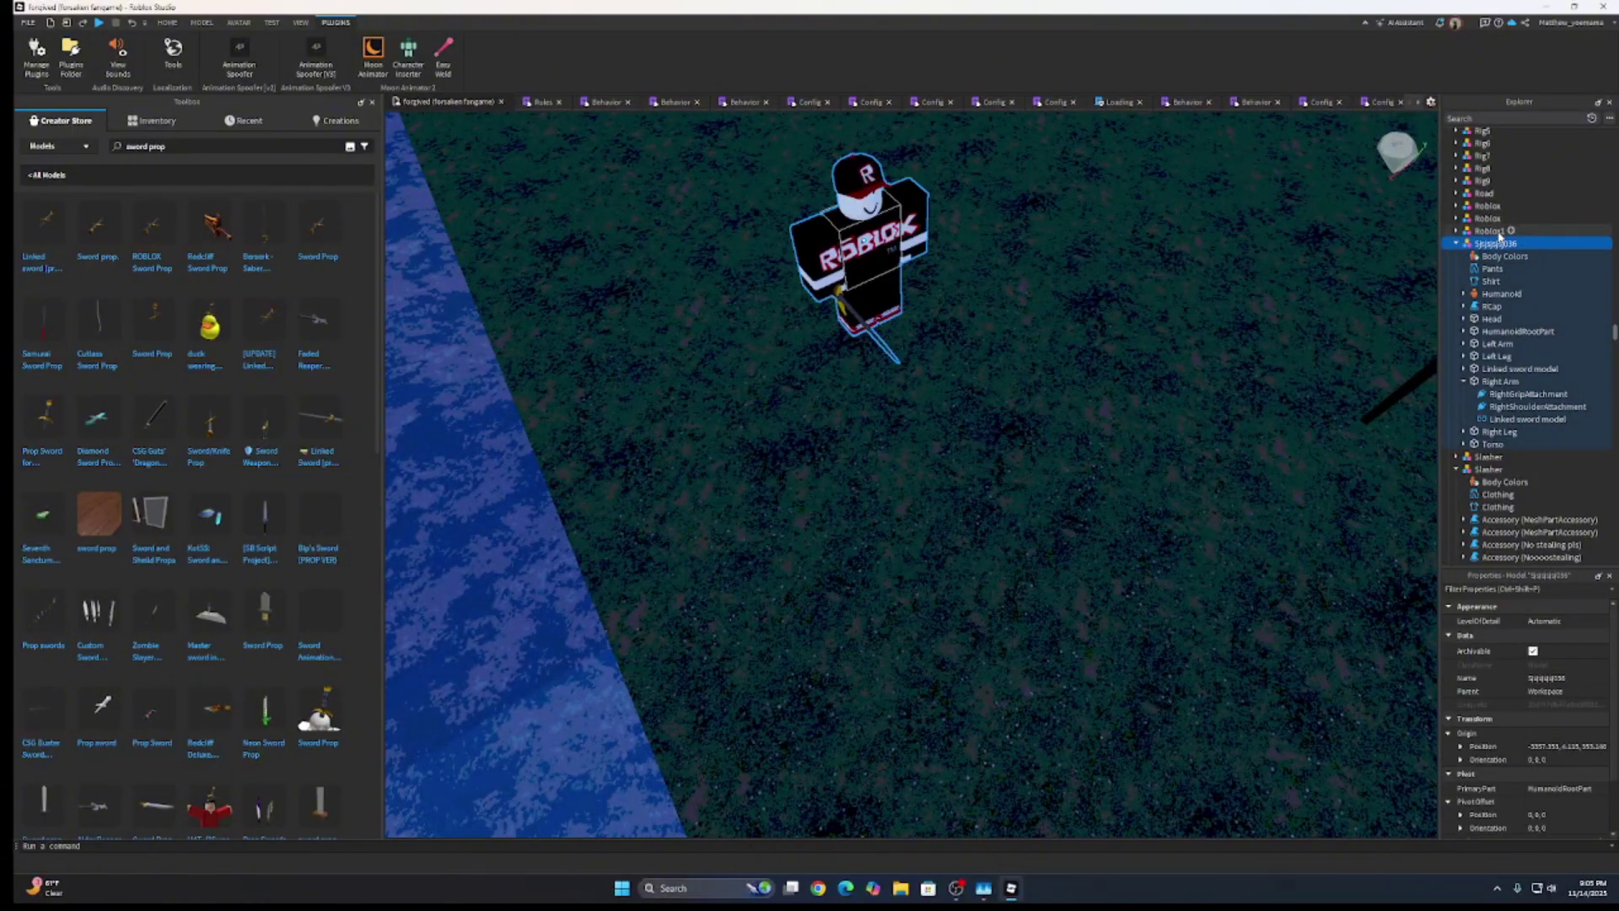
Step: Search the Explorer for "Slicer" and reveal the Slicer folder under the Killers assets in ReplicatedStorage
{"action": "left_click", "coordinate": [1452, 118]}
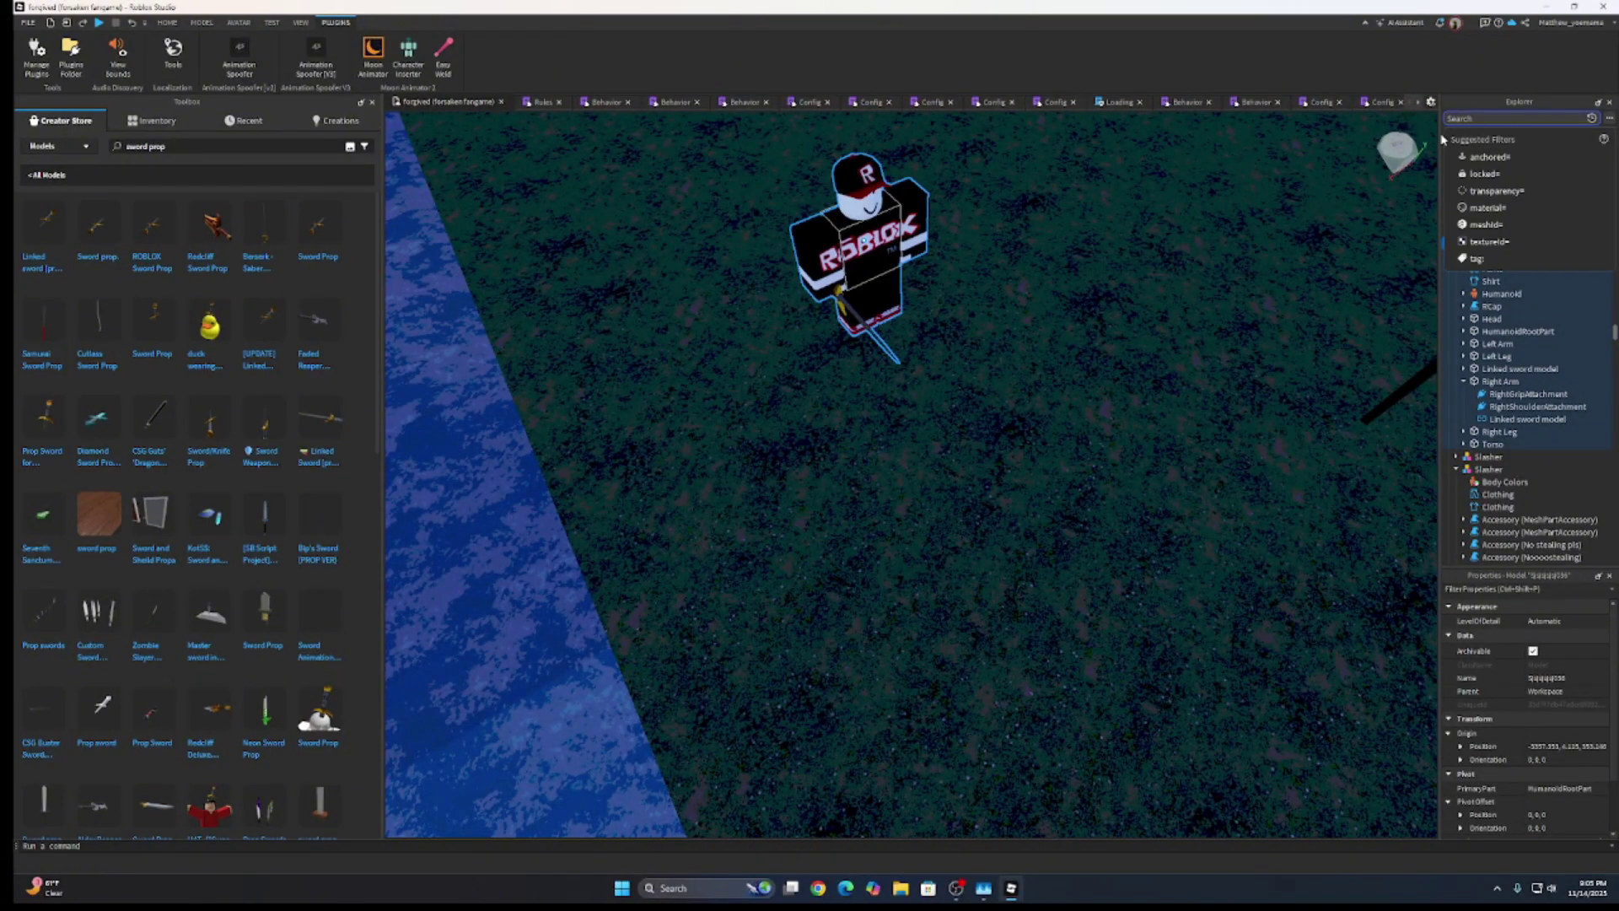
{"action": "type", "text": "Slicer"}
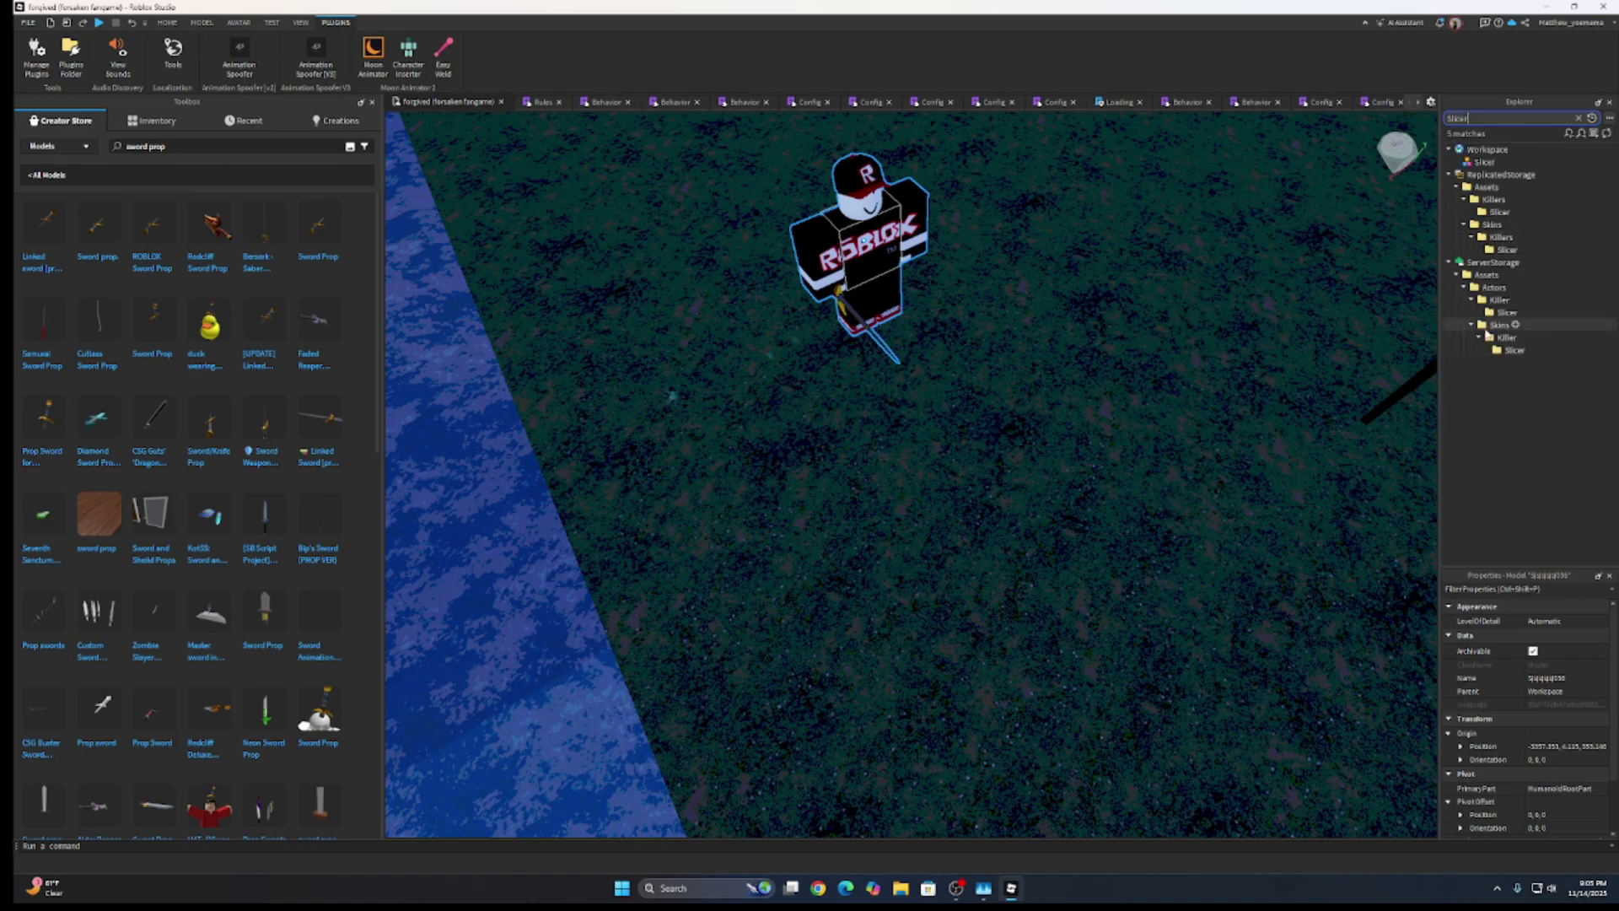
{"action": "left_click", "coordinate": [1506, 312]}
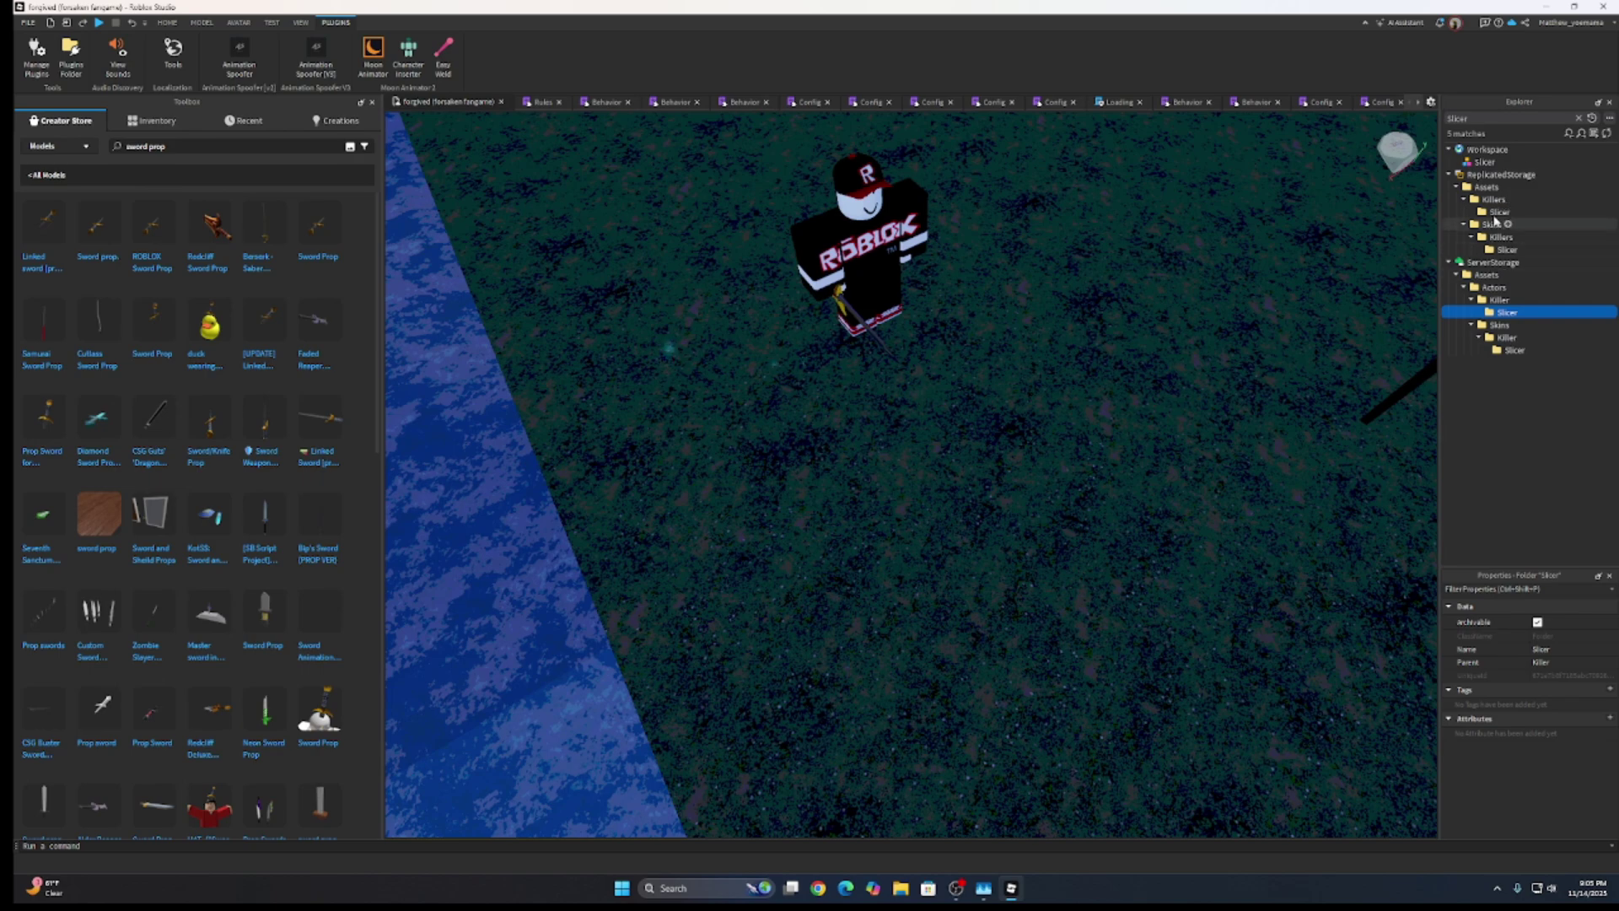
{"action": "left_click", "coordinate": [1499, 212]}
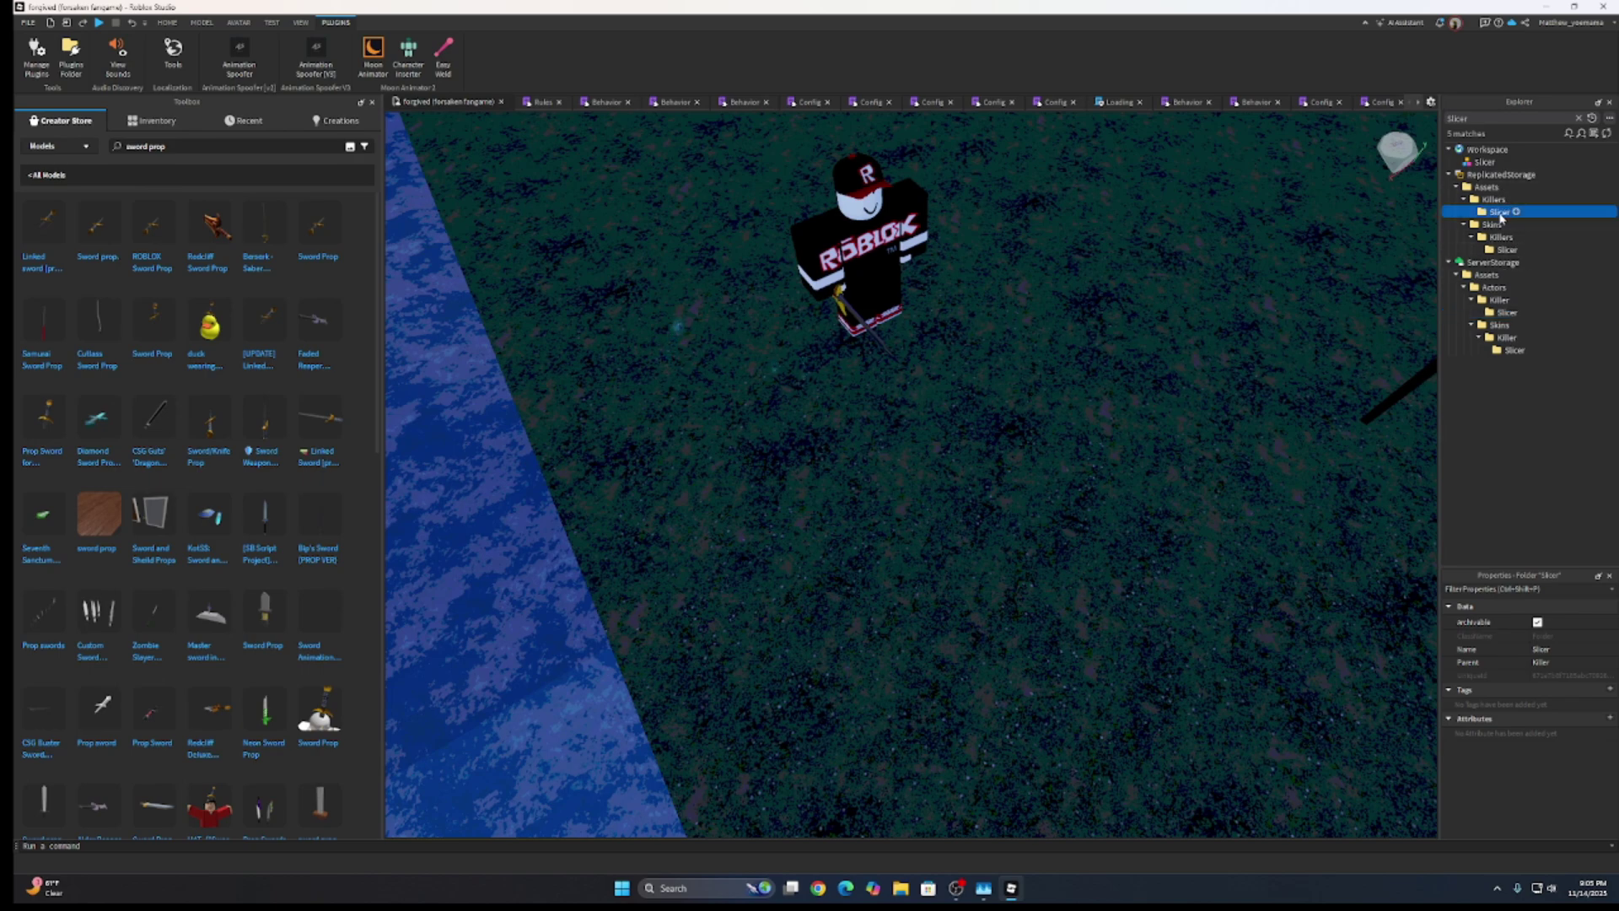
{"action": "left_click", "coordinate": [1579, 120]}
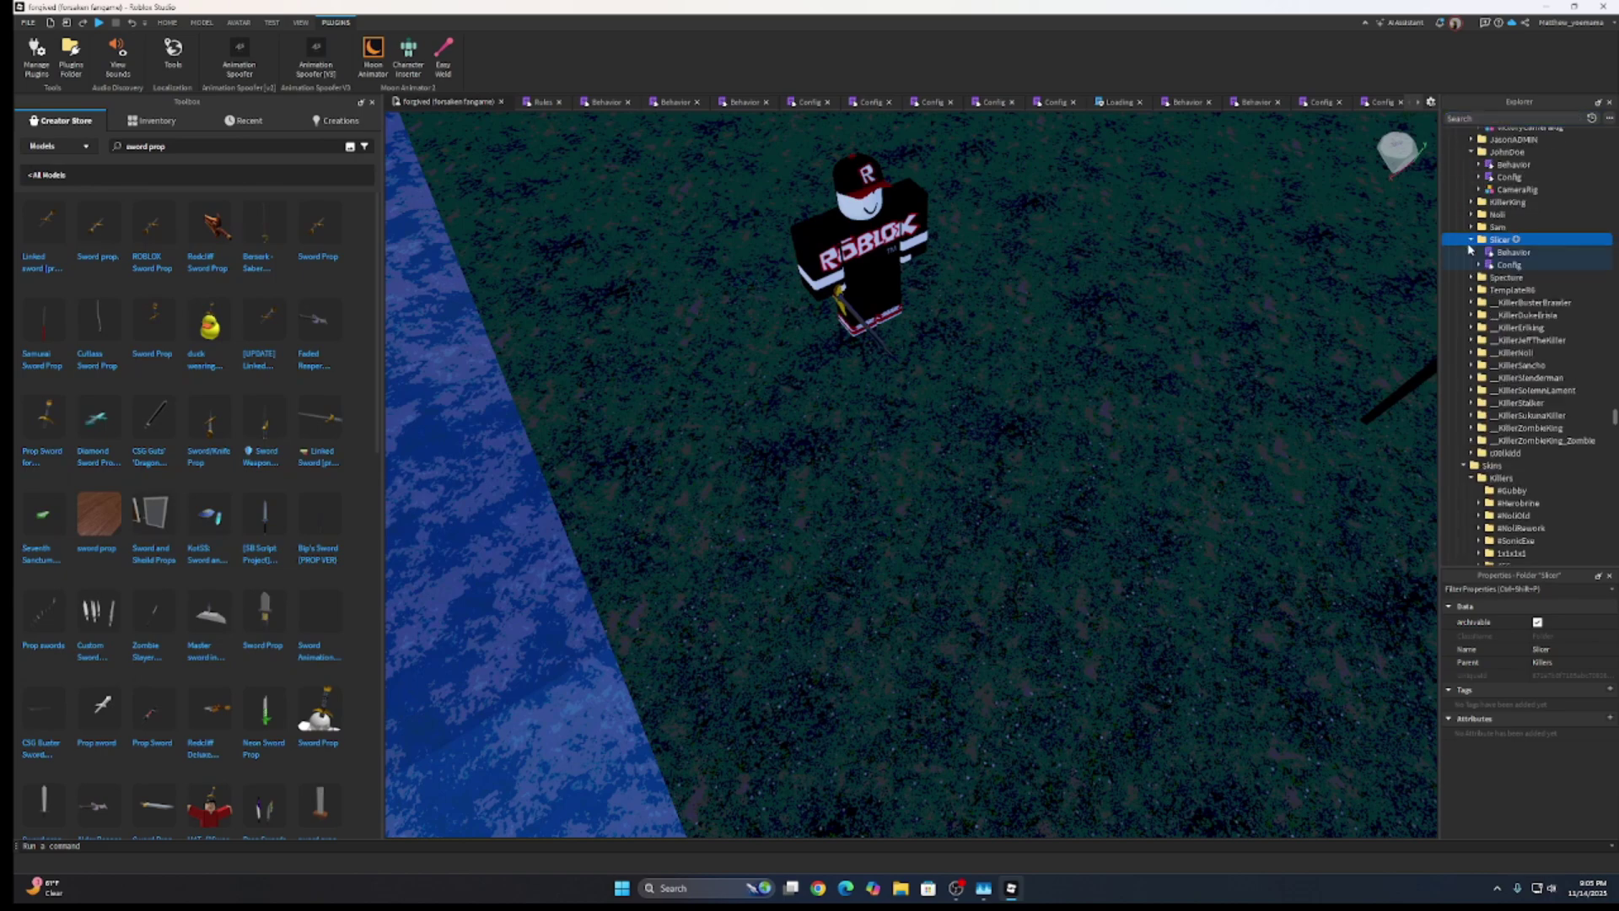
Step: Add a new folder for the custom killer inside the Killers folder under ReplicatedStorage's Assets, and rename it with the killer's name
{"action": "scroll", "coordinate": [1522, 232], "scroll_direction": "up", "scroll_amount": 8}
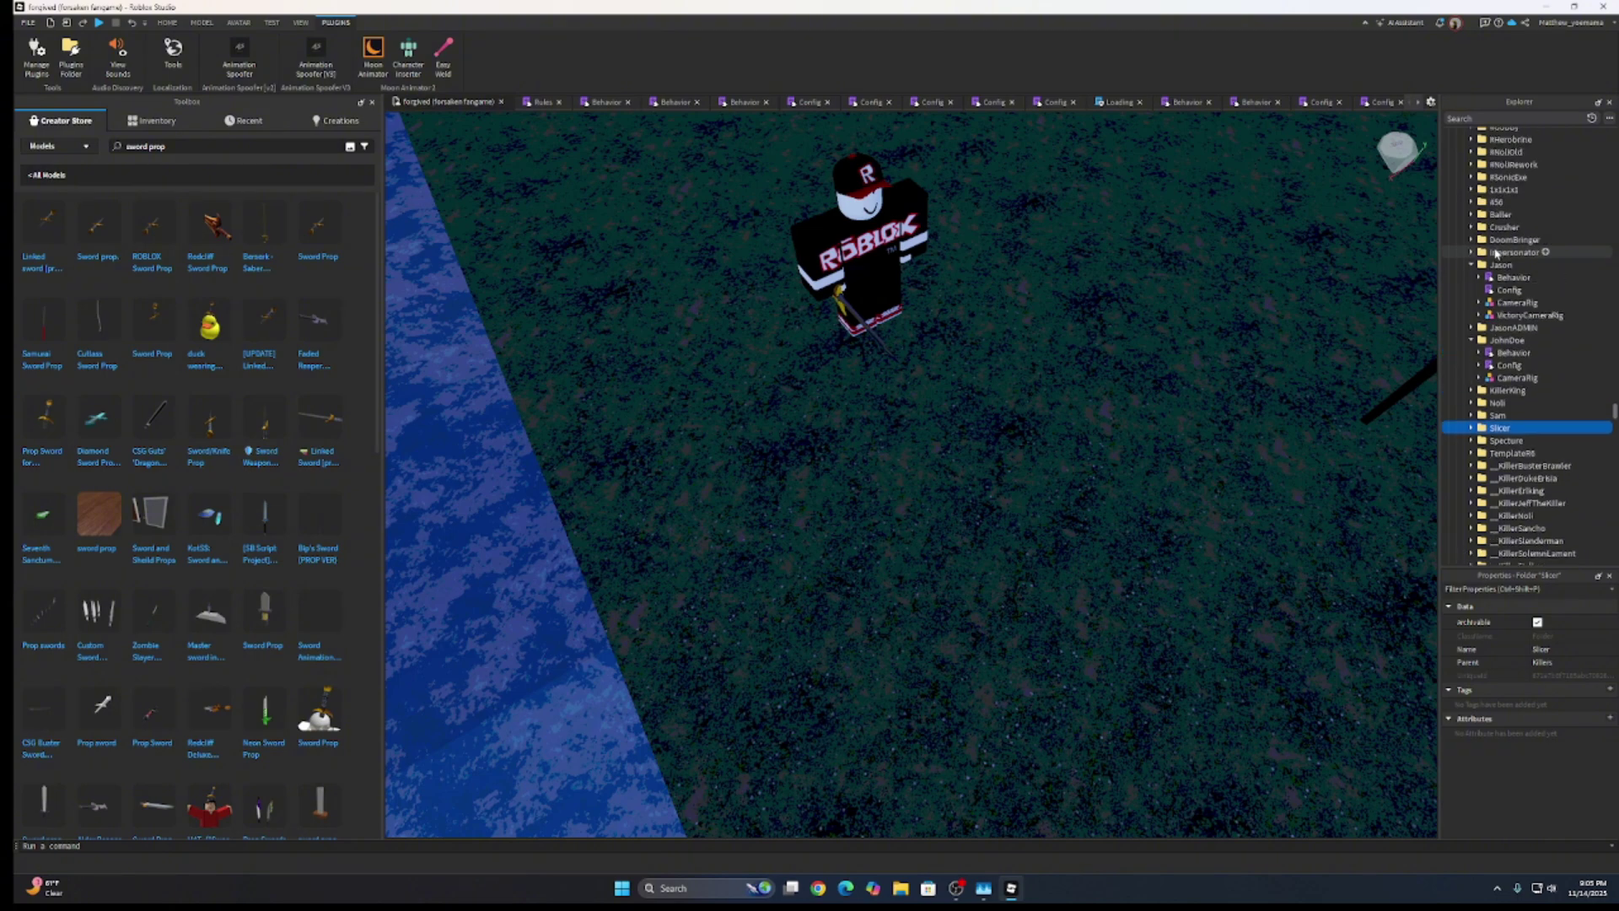
{"action": "left_click", "coordinate": [1512, 191]}
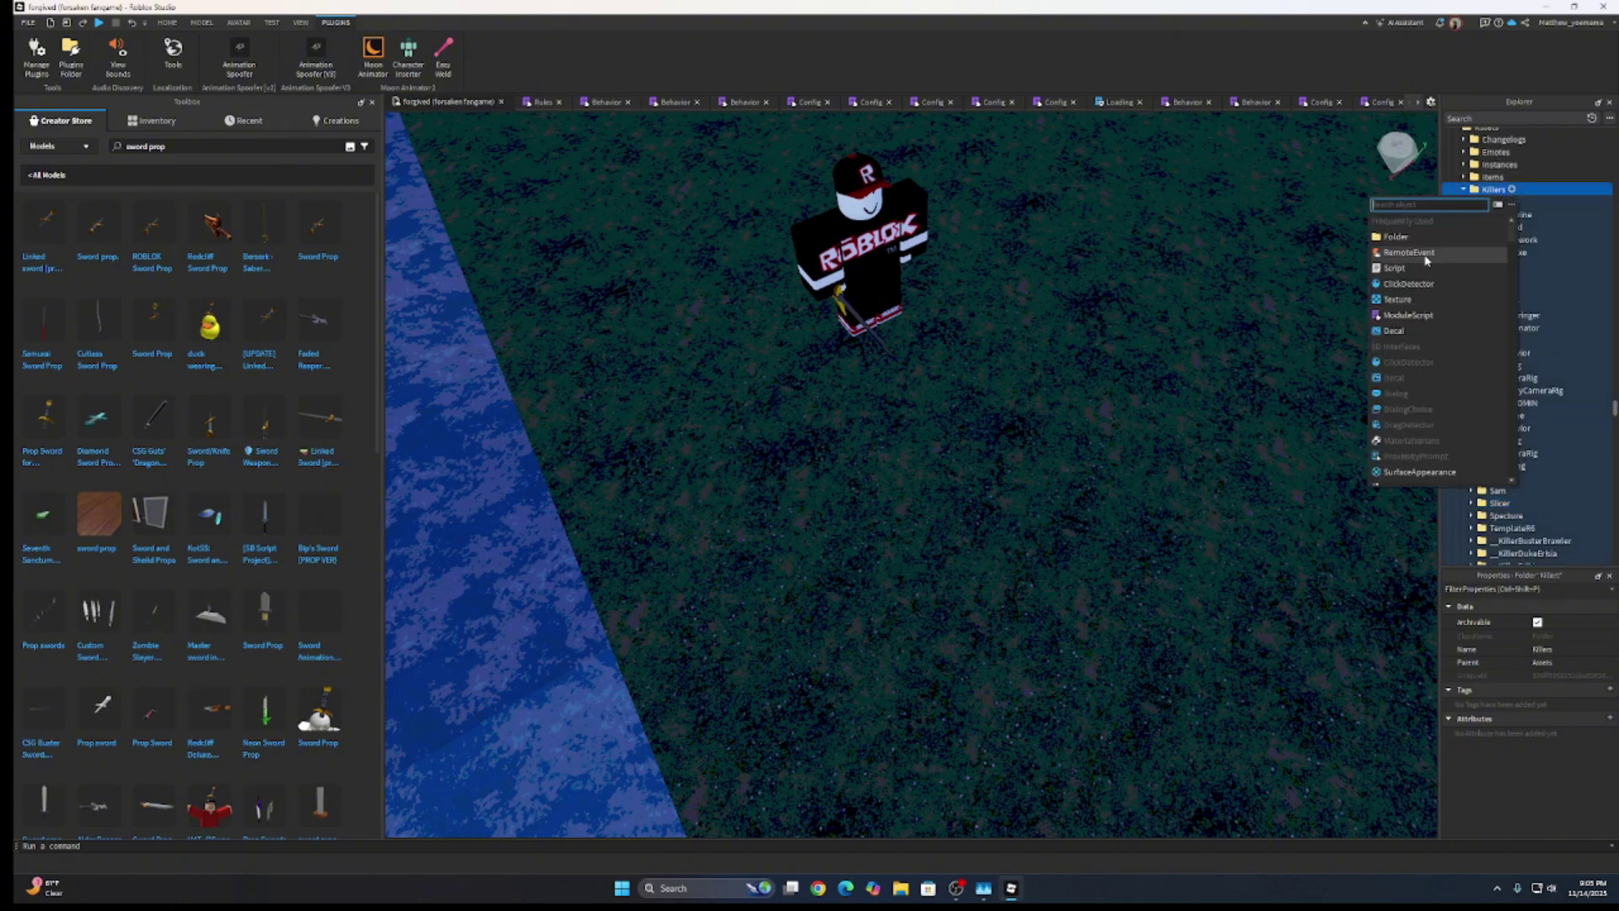
{"action": "left_click", "coordinate": [1425, 243]}
{"action": "right_click", "coordinate": [1496, 328]}
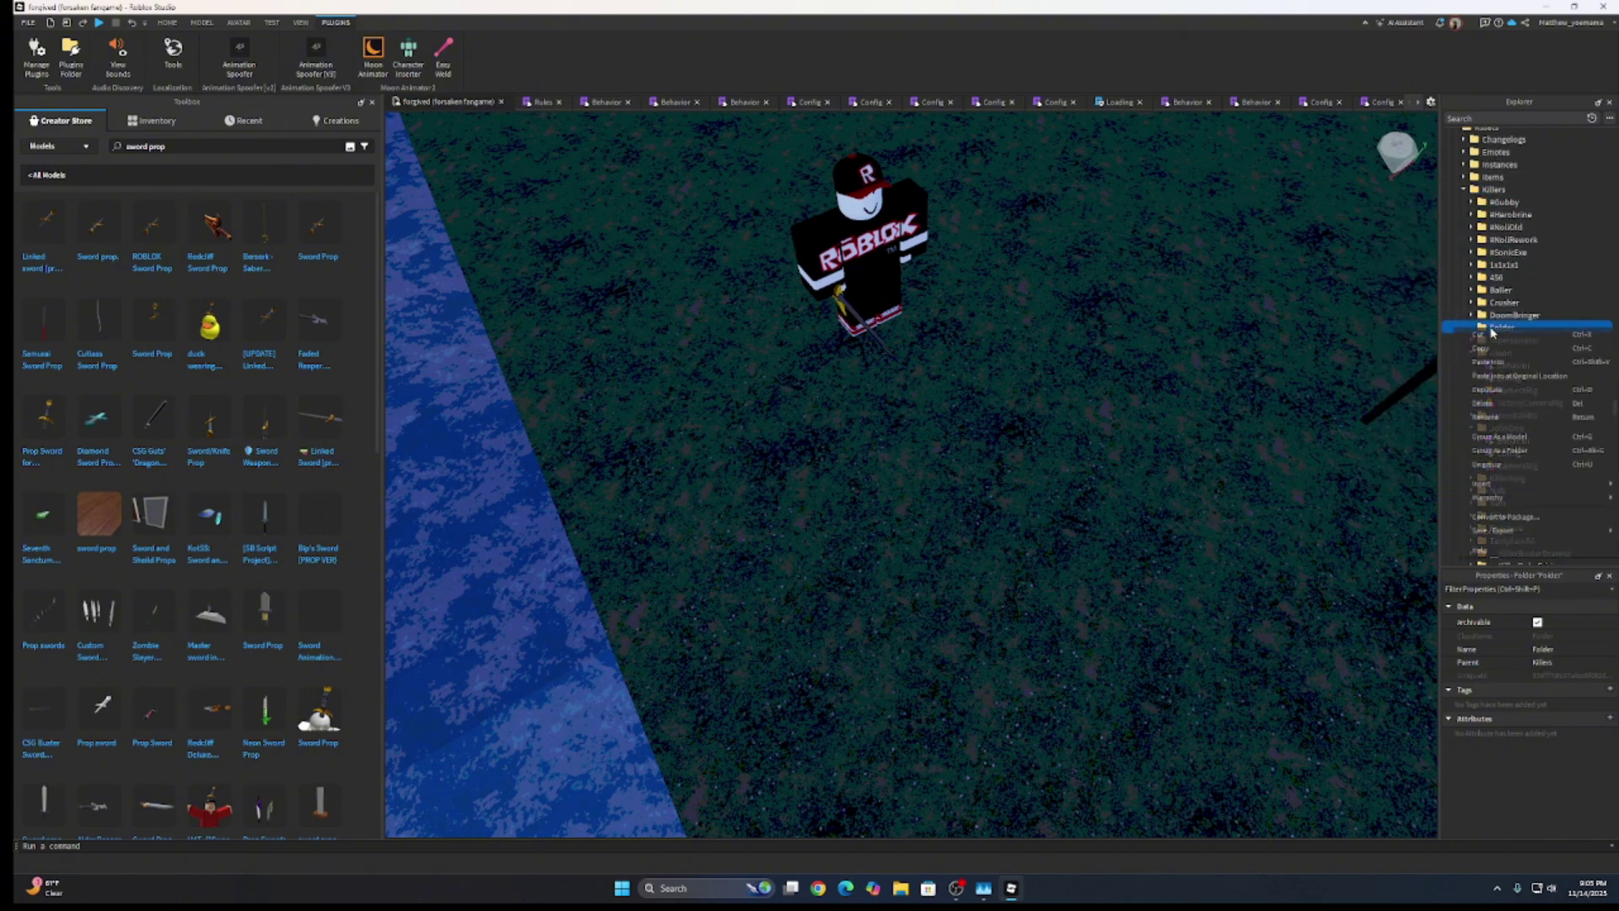
{"action": "left_click", "coordinate": [1489, 417]}
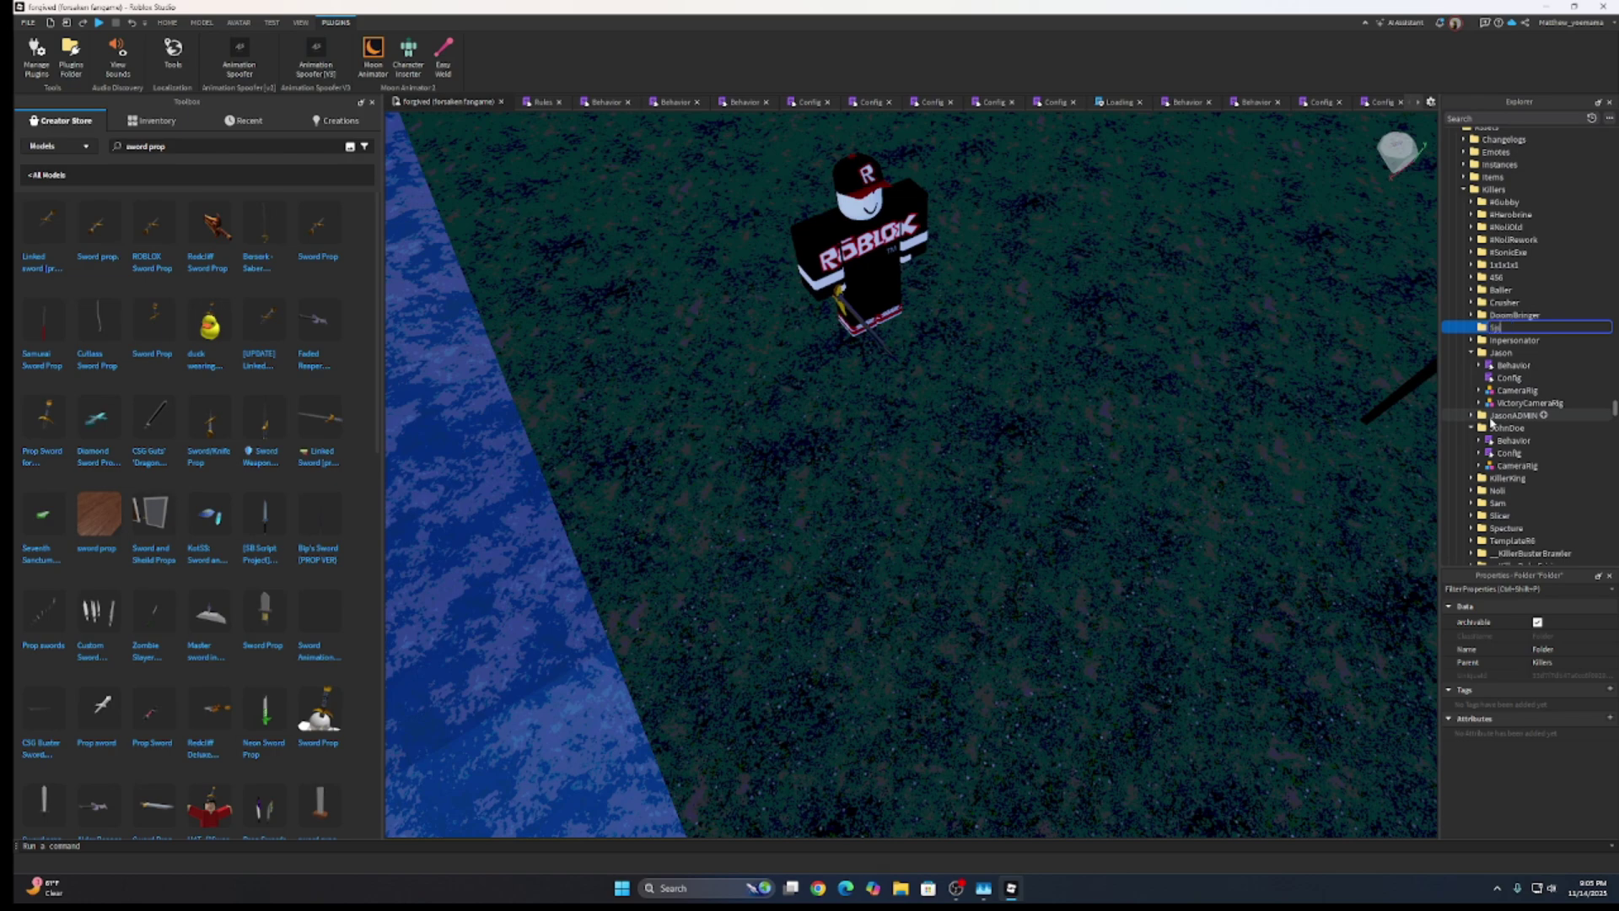
{"action": "type", "text": "Sp"}
{"action": "key", "text": "Return"}
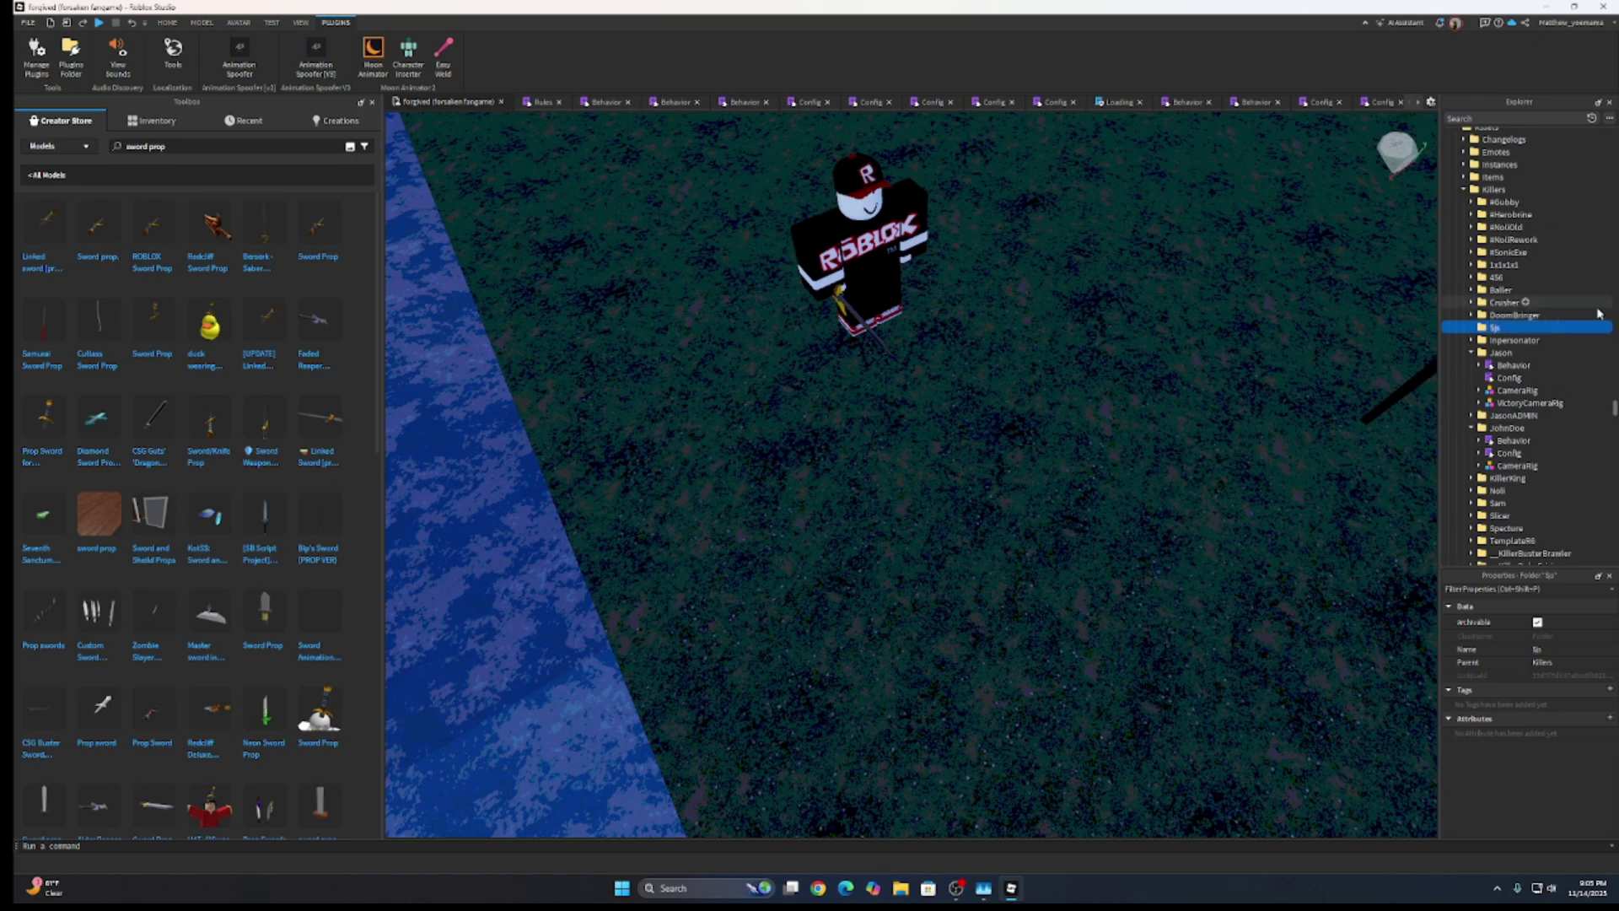
{"action": "right_click", "coordinate": [1491, 328]}
{"action": "left_click", "coordinate": [1493, 358]}
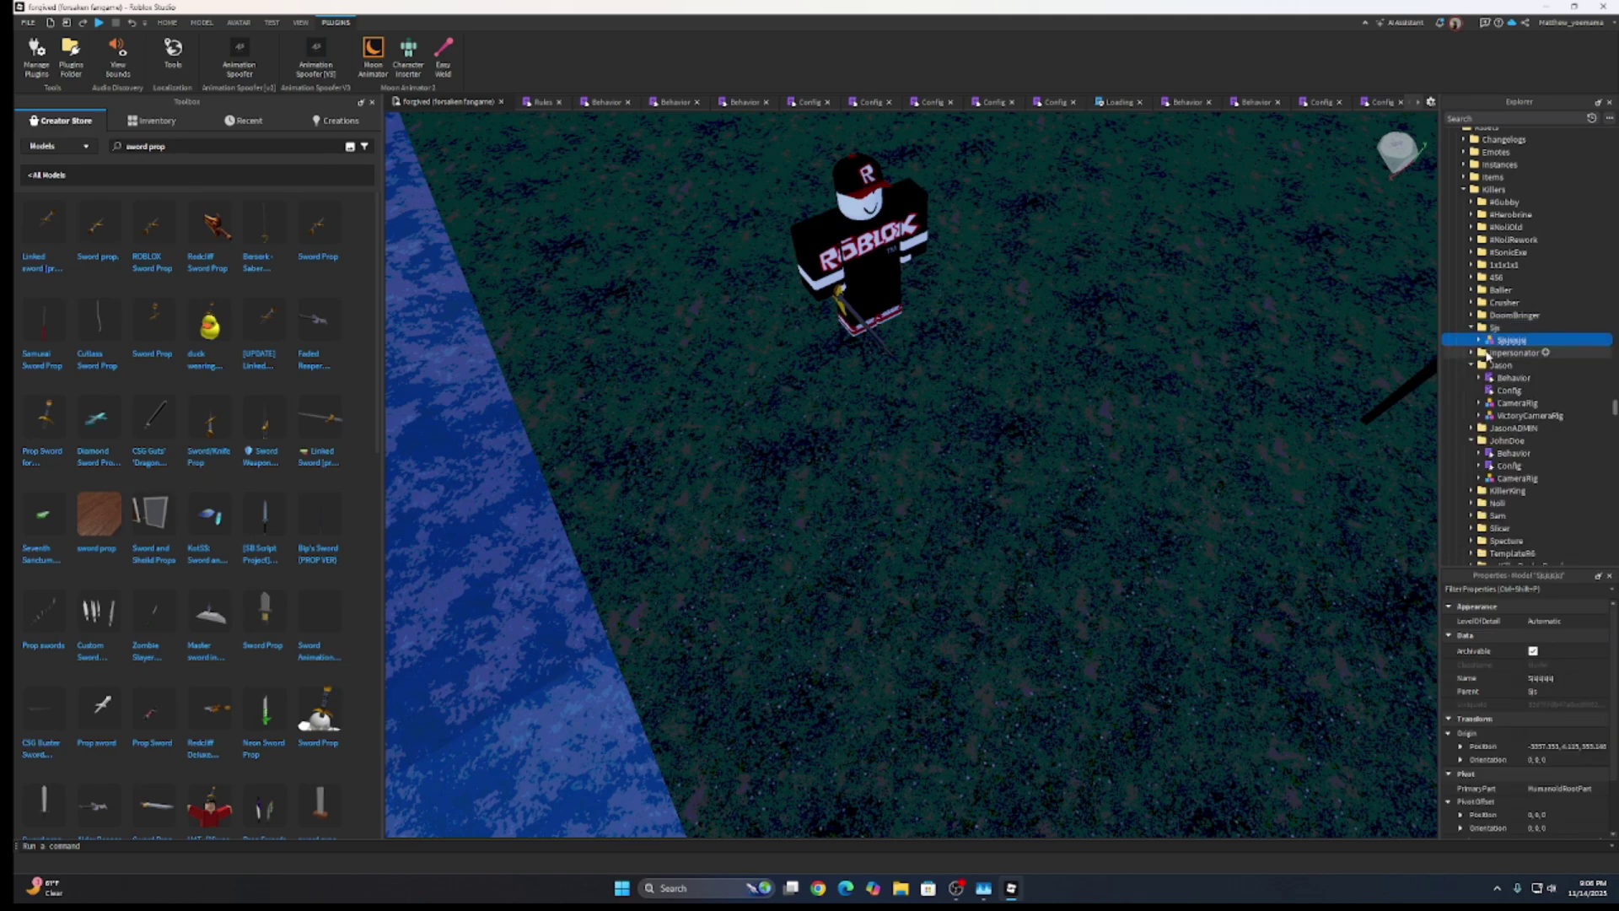
{"action": "key", "text": "Delete"}
Step: Add a folder for the custom killer inside ServerStorage's Assets > Actors > Killer folder, renaming it with the same name as the ReplicatedStorage one
{"action": "scroll", "coordinate": [1517, 268], "scroll_direction": "down", "scroll_amount": 1}
{"action": "scroll", "coordinate": [1517, 268], "scroll_direction": "down", "scroll_amount": 10}
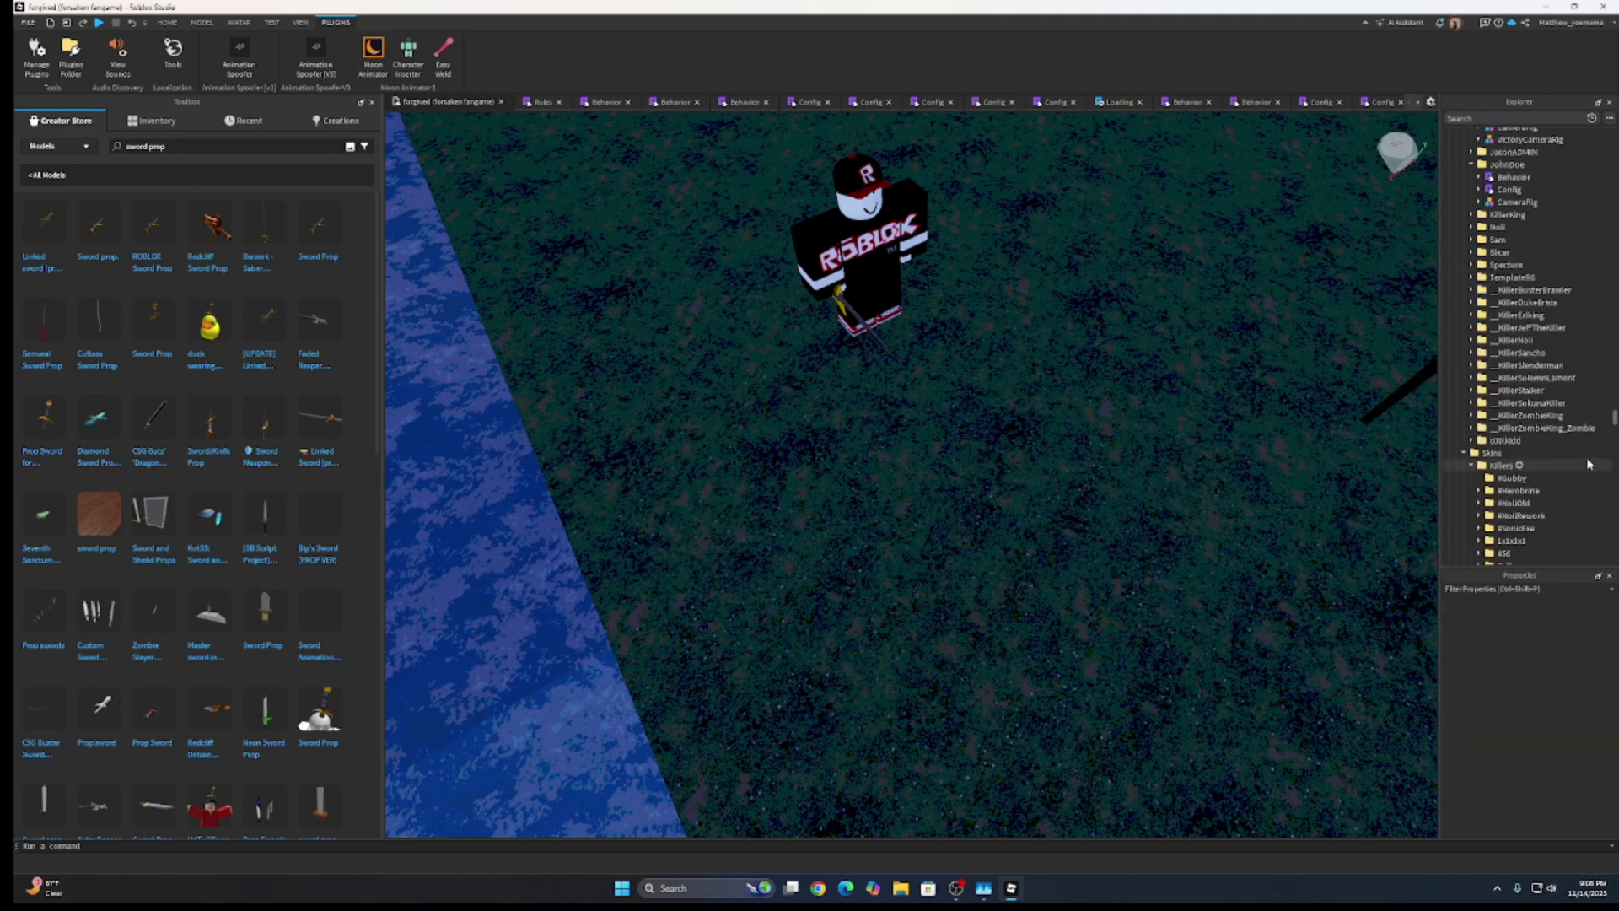
{"action": "scroll", "coordinate": [1519, 379], "scroll_direction": "down", "scroll_amount": 10}
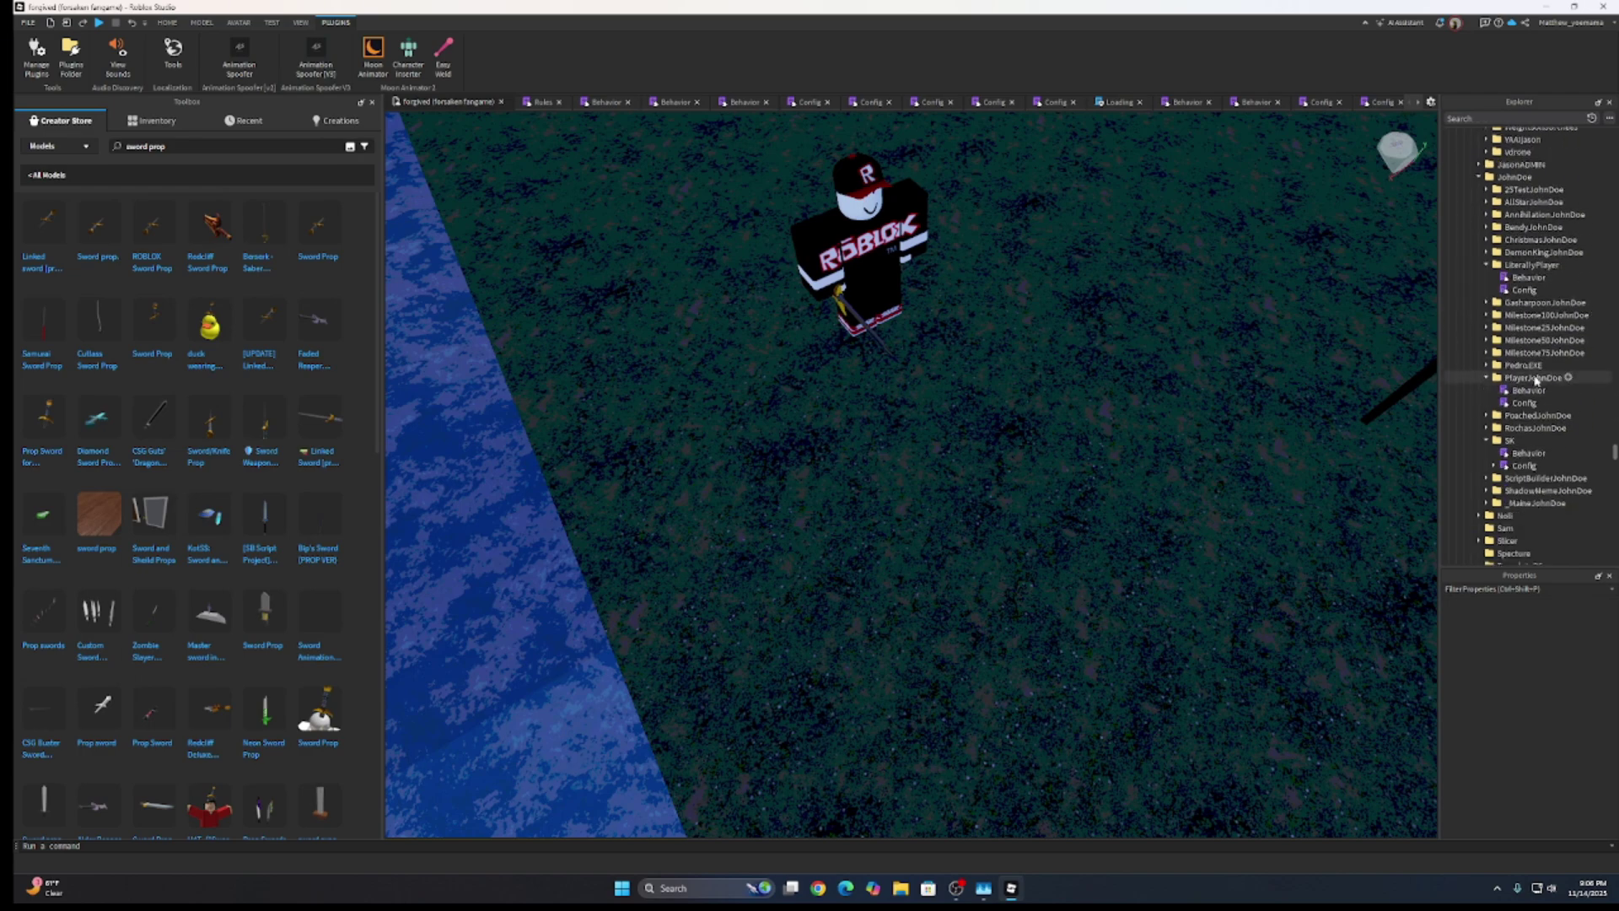
{"action": "scroll", "coordinate": [1517, 368], "scroll_direction": "down", "scroll_amount": 9}
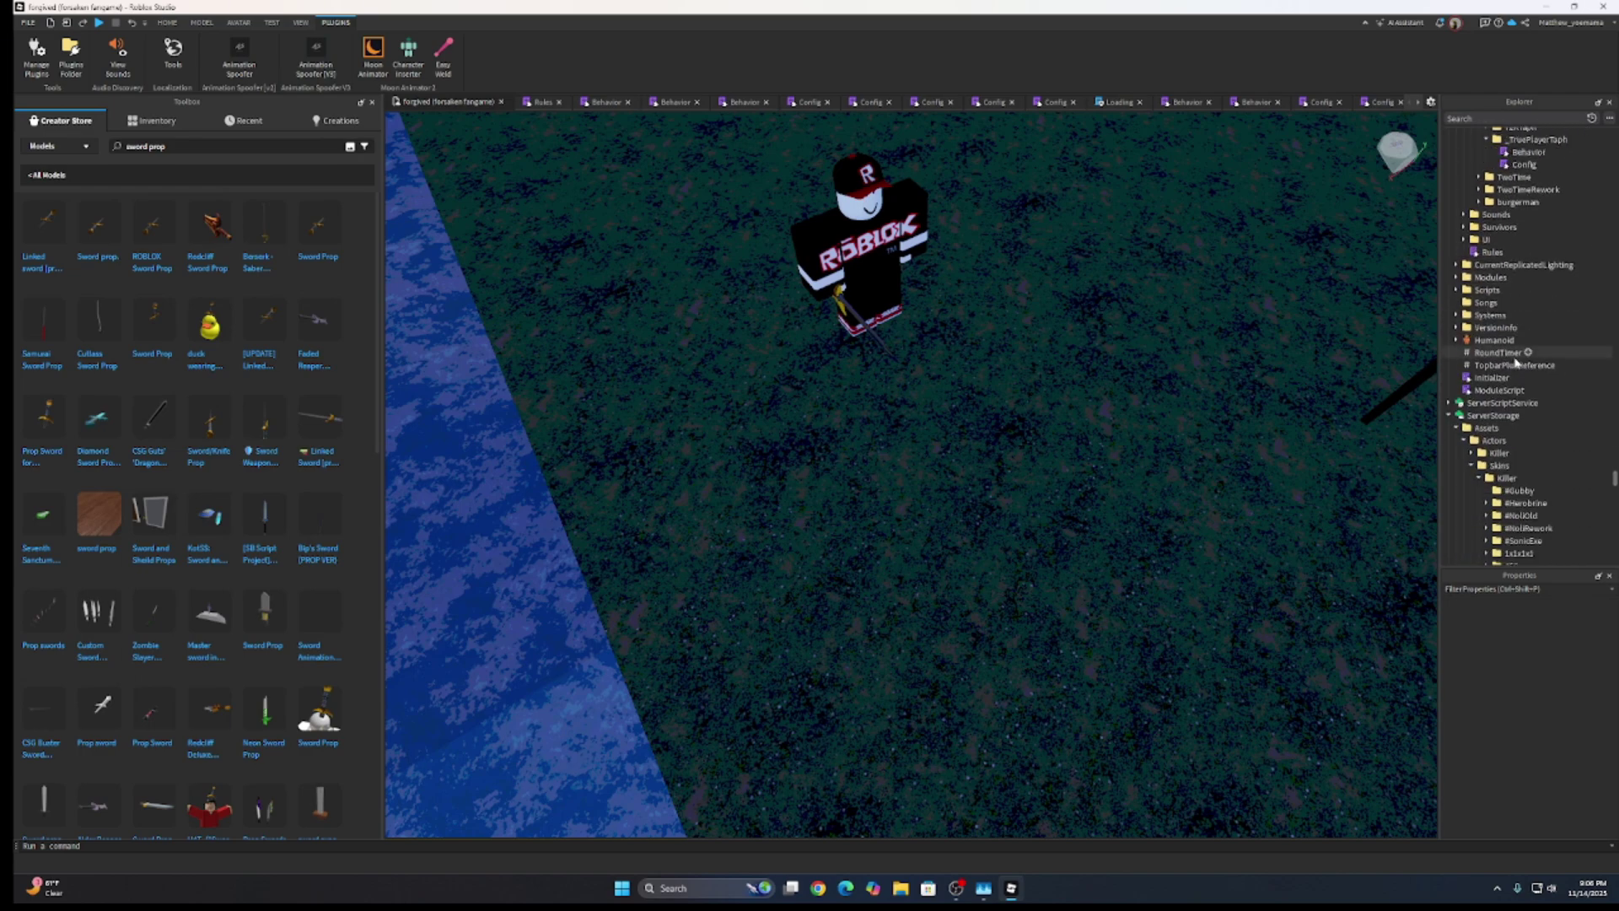
{"action": "scroll", "coordinate": [1529, 390], "scroll_direction": "down", "scroll_amount": 2}
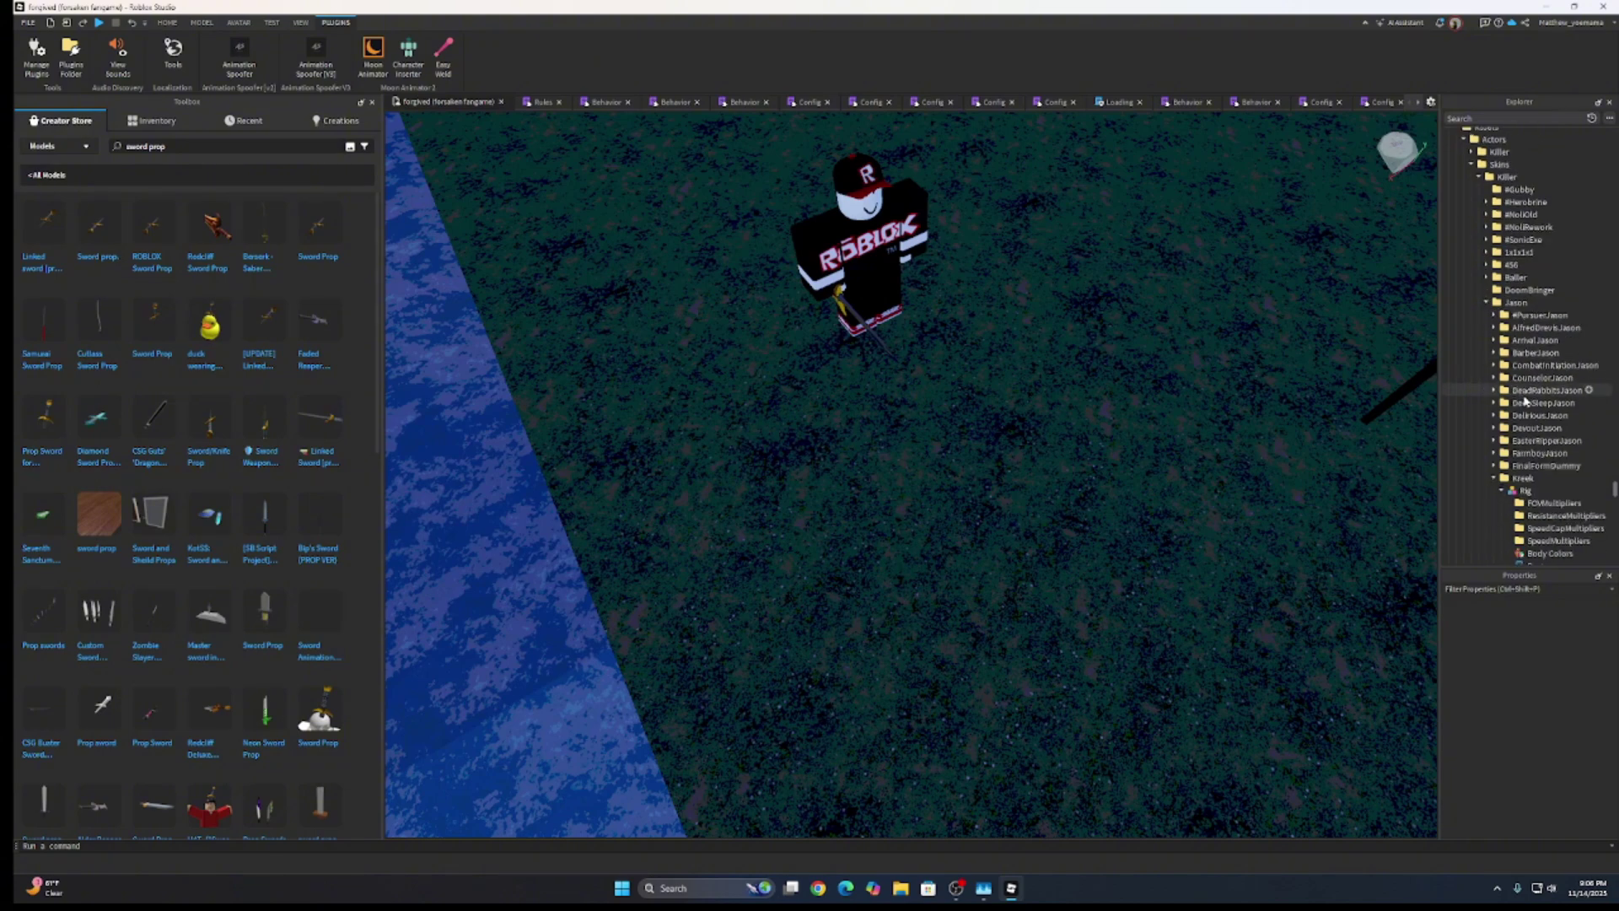
{"action": "scroll", "coordinate": [1504, 270], "scroll_direction": "up", "scroll_amount": 1}
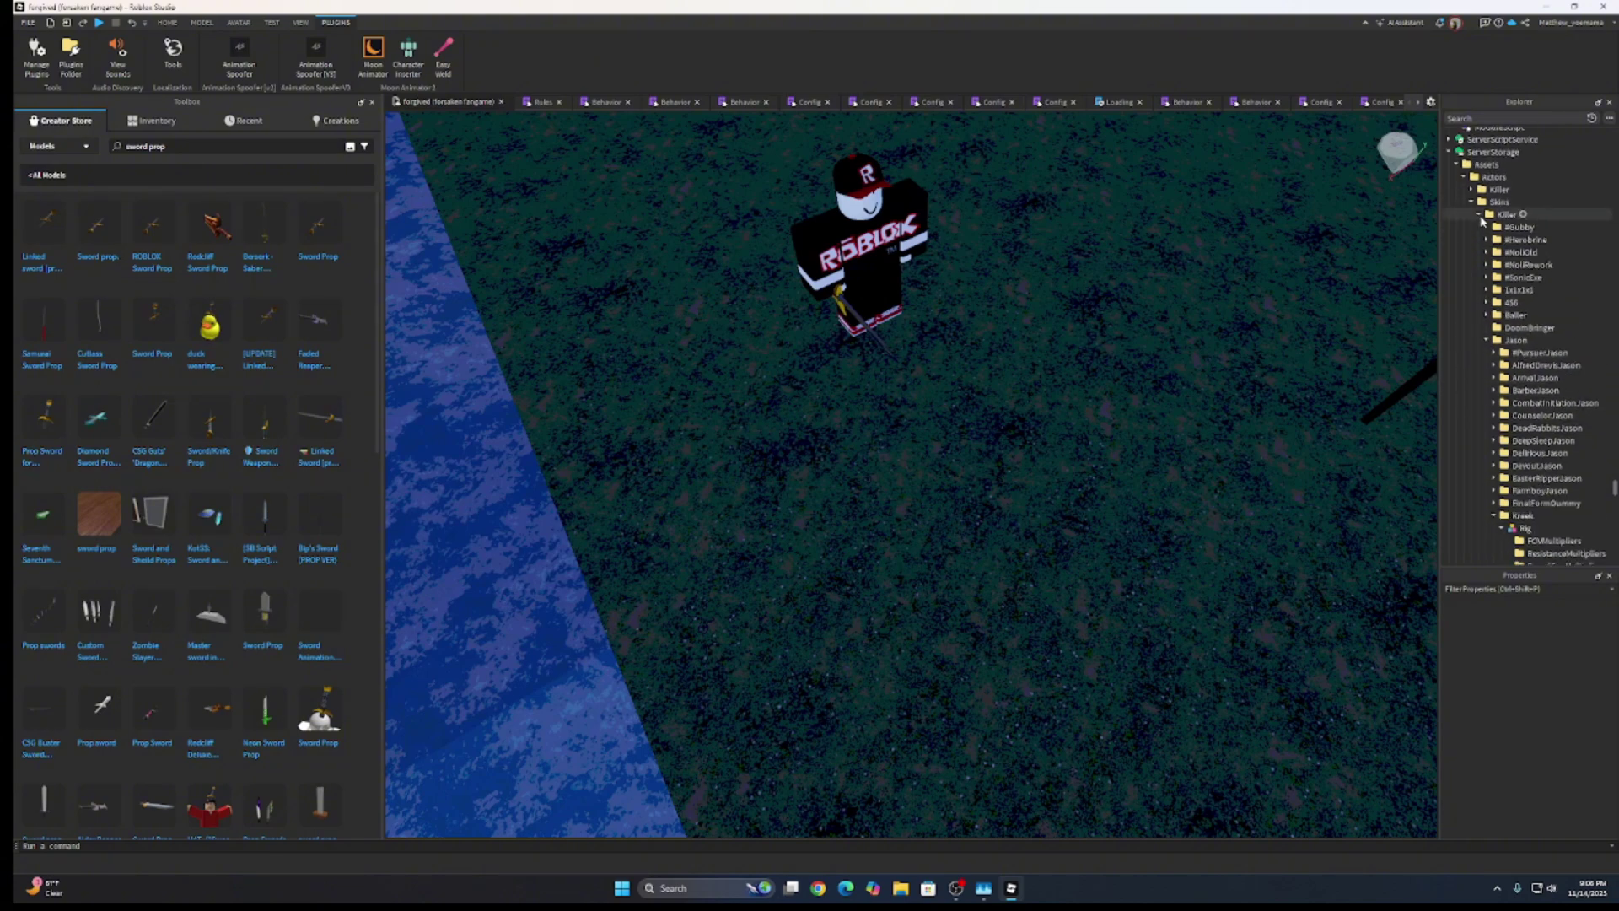
{"action": "left_click", "coordinate": [1475, 203]}
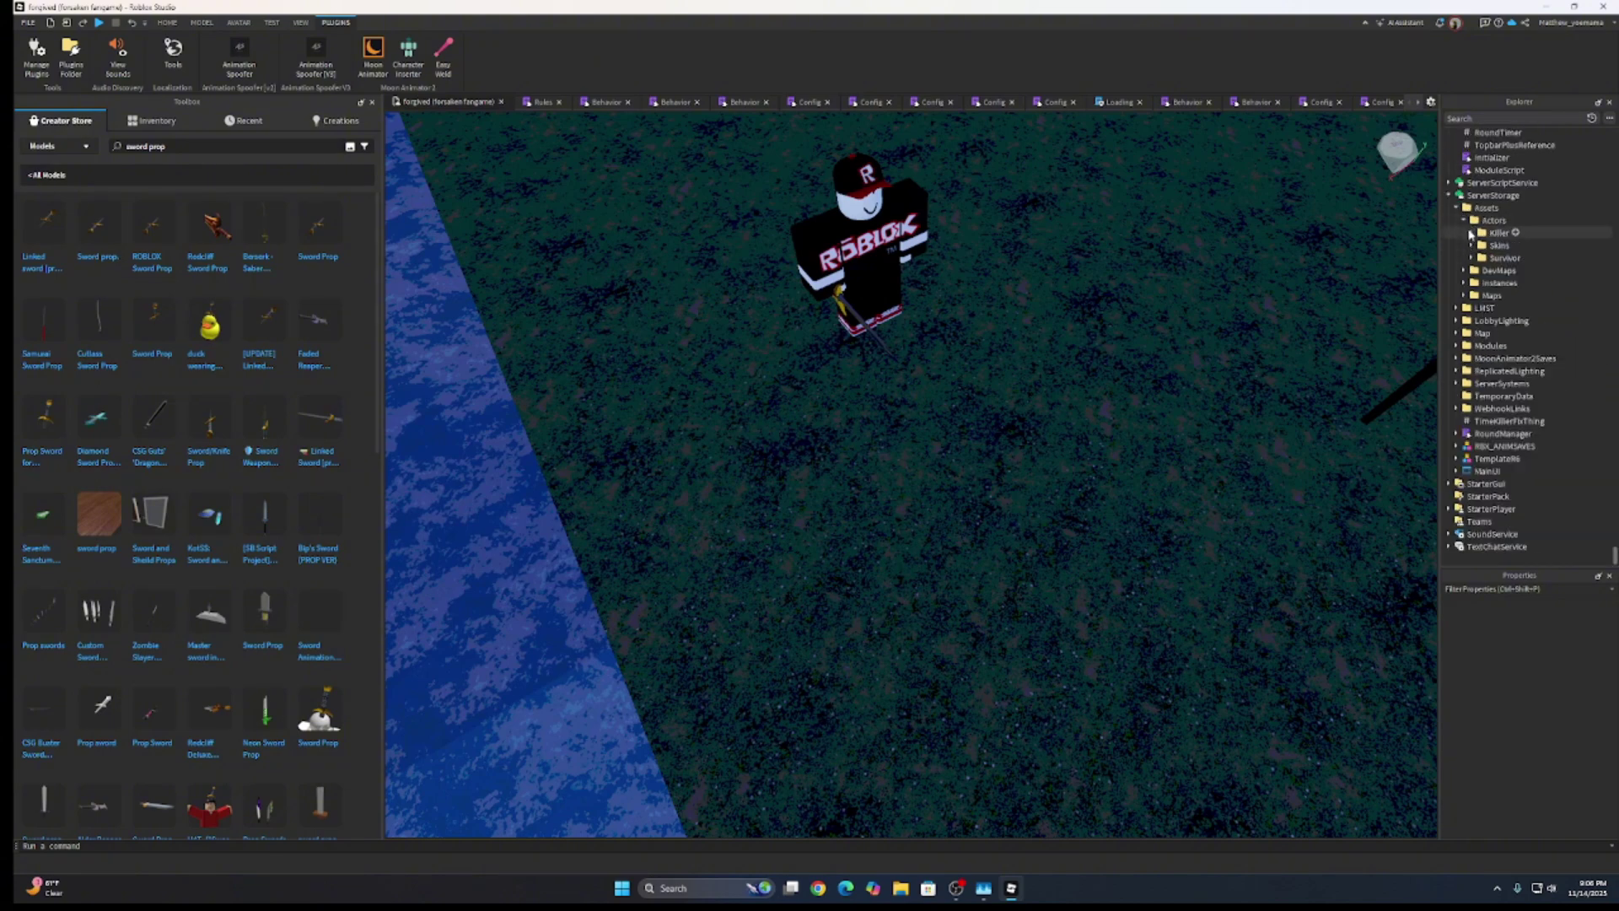
{"action": "left_click", "coordinate": [1472, 232]}
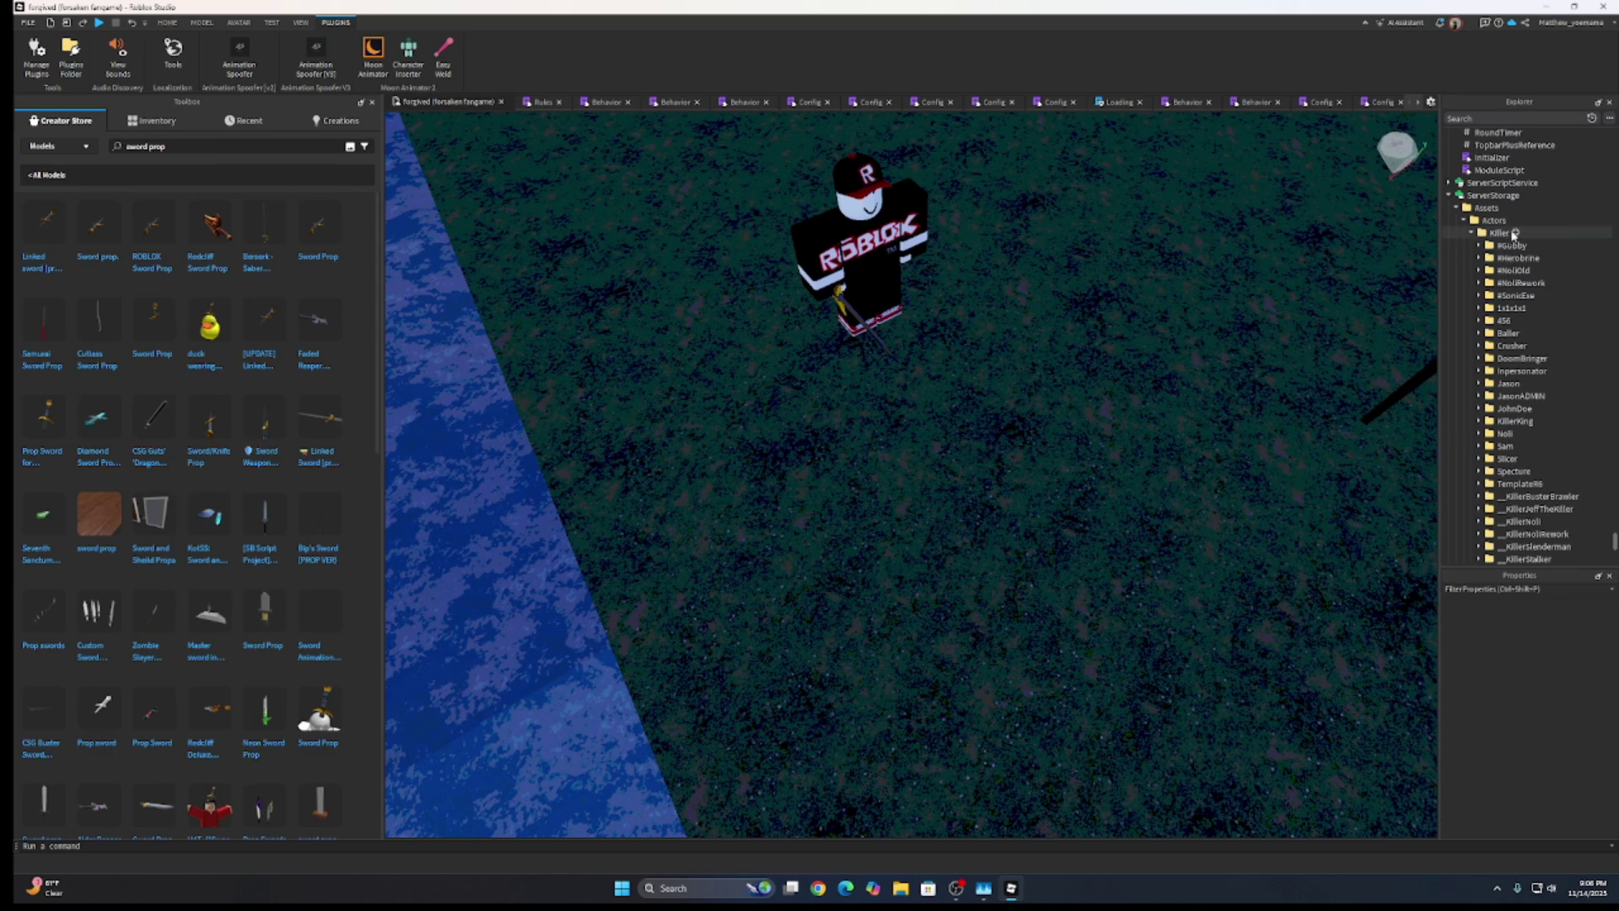
{"action": "left_click", "coordinate": [1515, 234]}
{"action": "left_click", "coordinate": [1420, 279]}
{"action": "right_click", "coordinate": [1503, 372]}
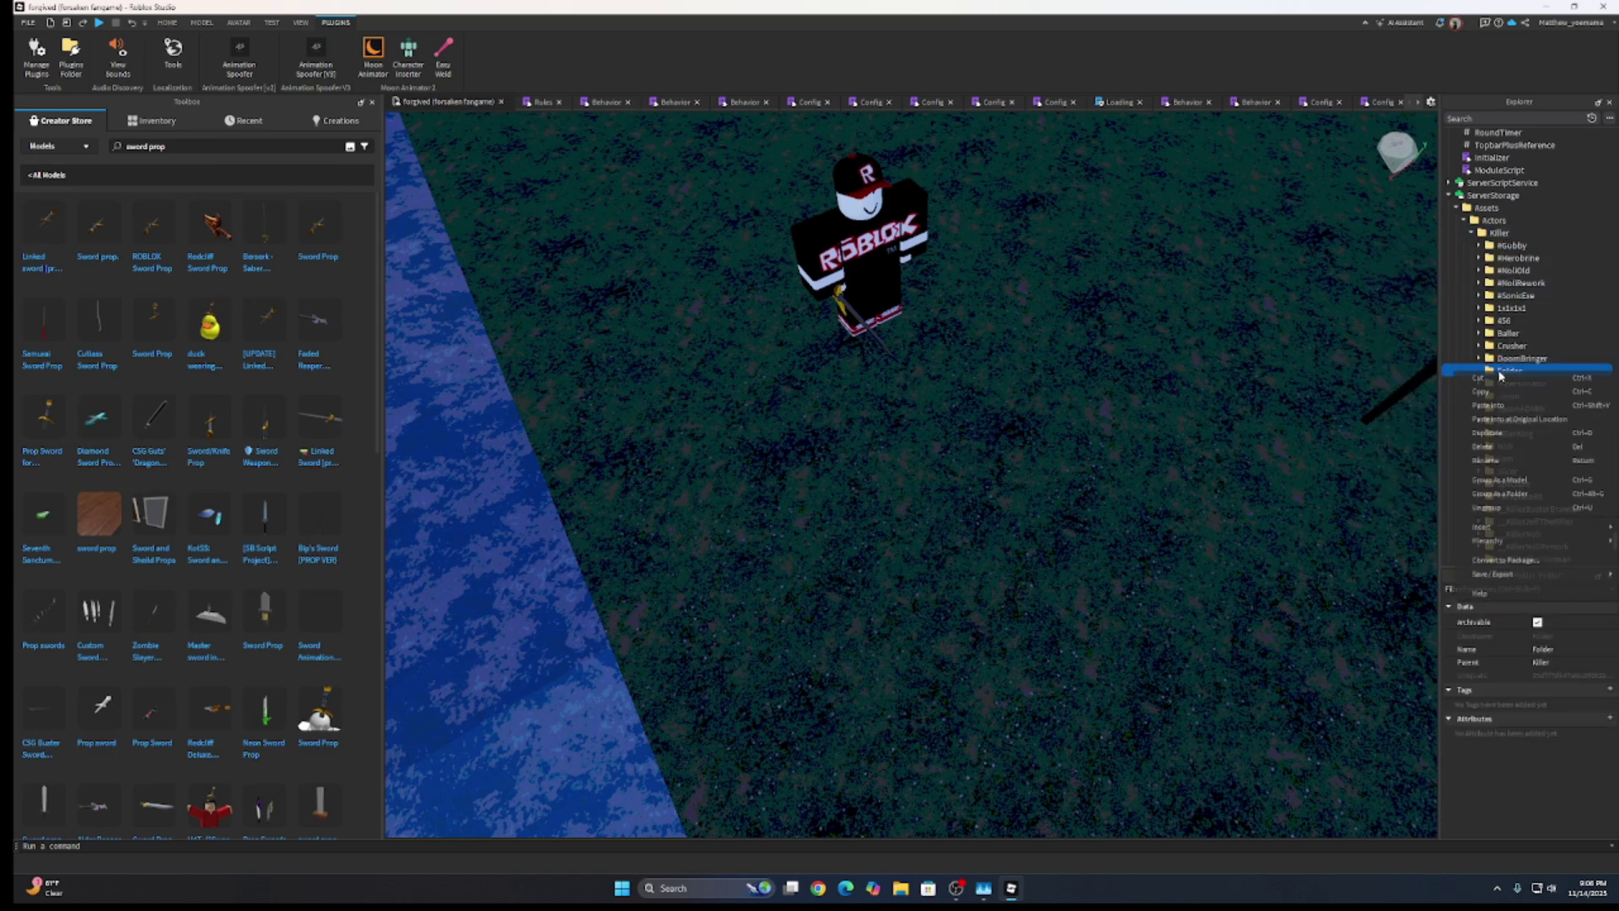
{"action": "left_click", "coordinate": [1481, 459]}
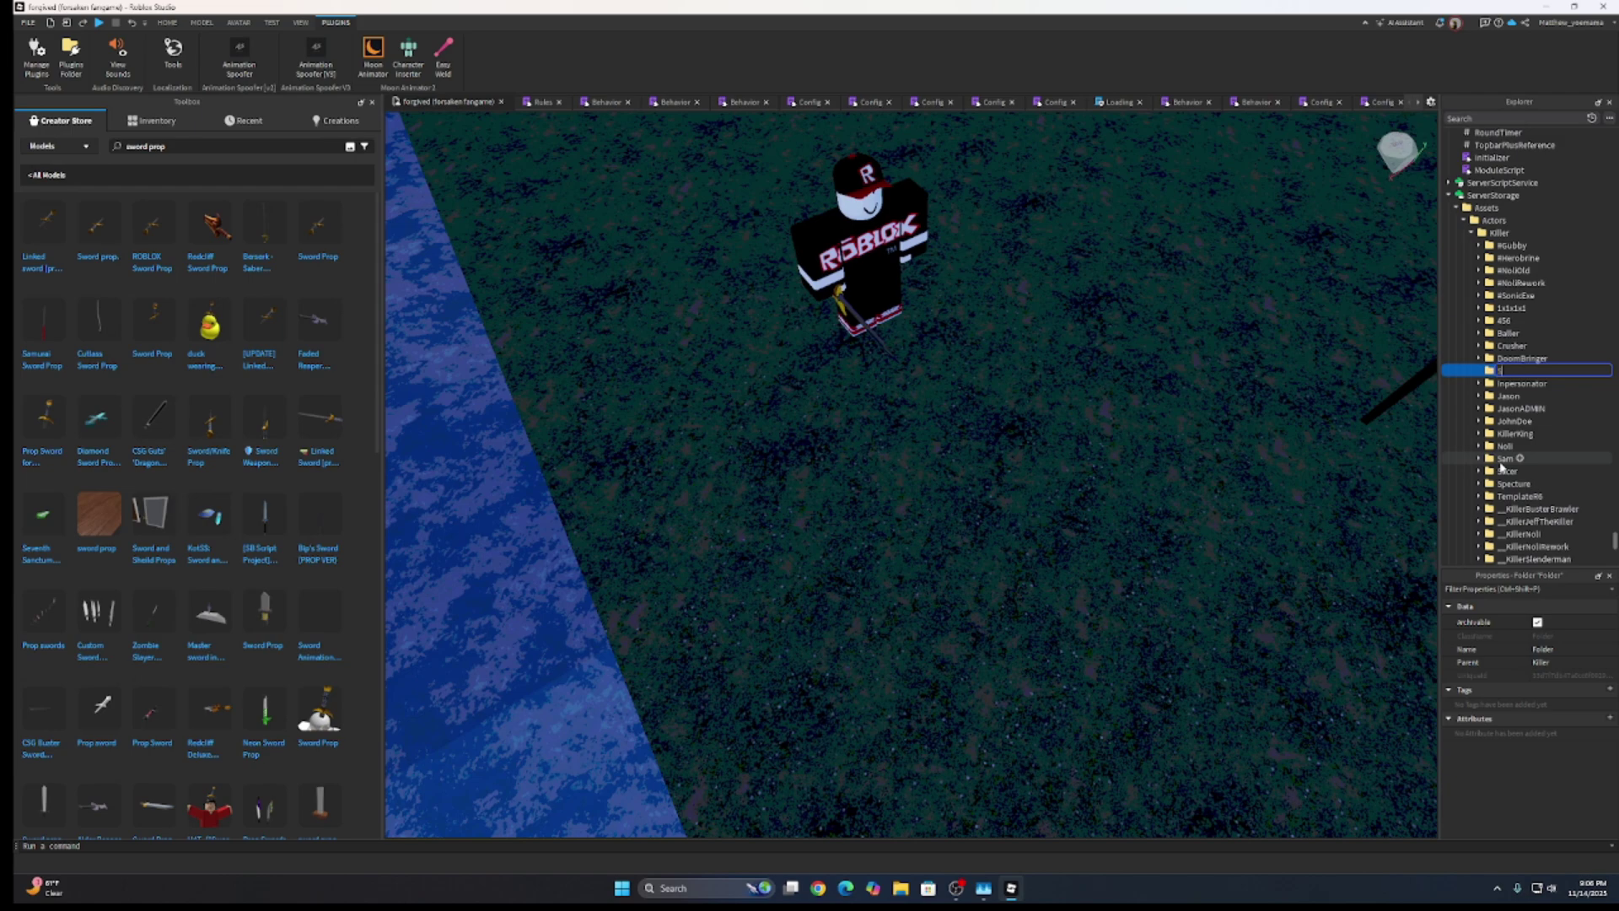
{"action": "type", "text": "Sn"}
{"action": "key", "text": "Return"}
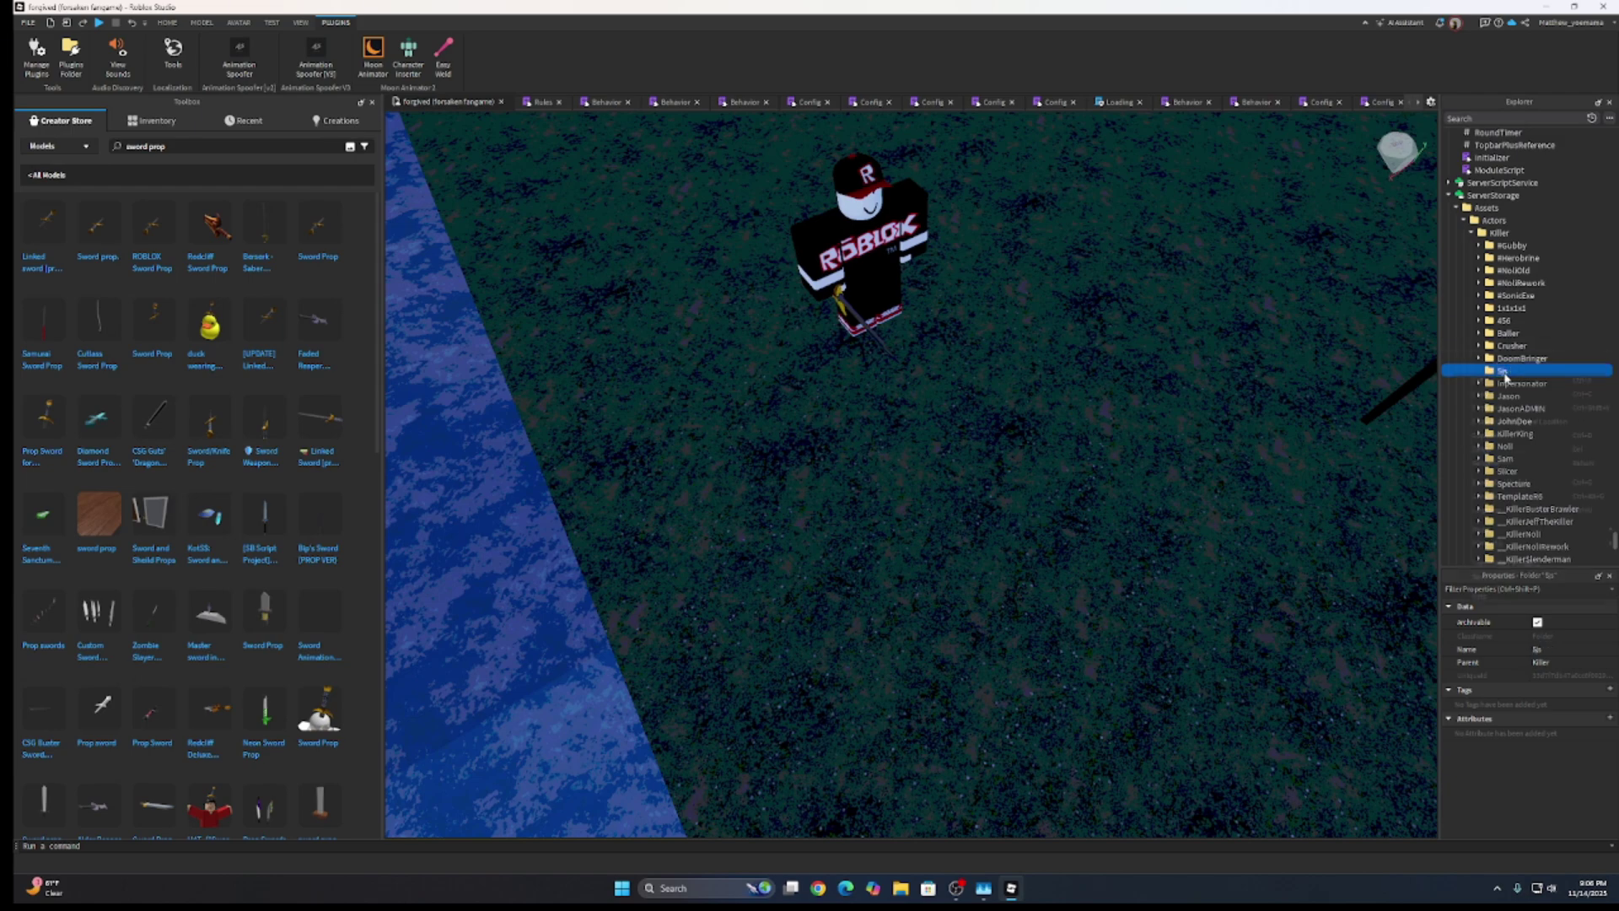
Step: Paste the sword-holding character model into the new killer folder in ServerStorage and rename the model to Rig
{"action": "right_click", "coordinate": [1501, 371]}
{"action": "left_click", "coordinate": [1488, 411]}
{"action": "right_click", "coordinate": [1505, 383]}
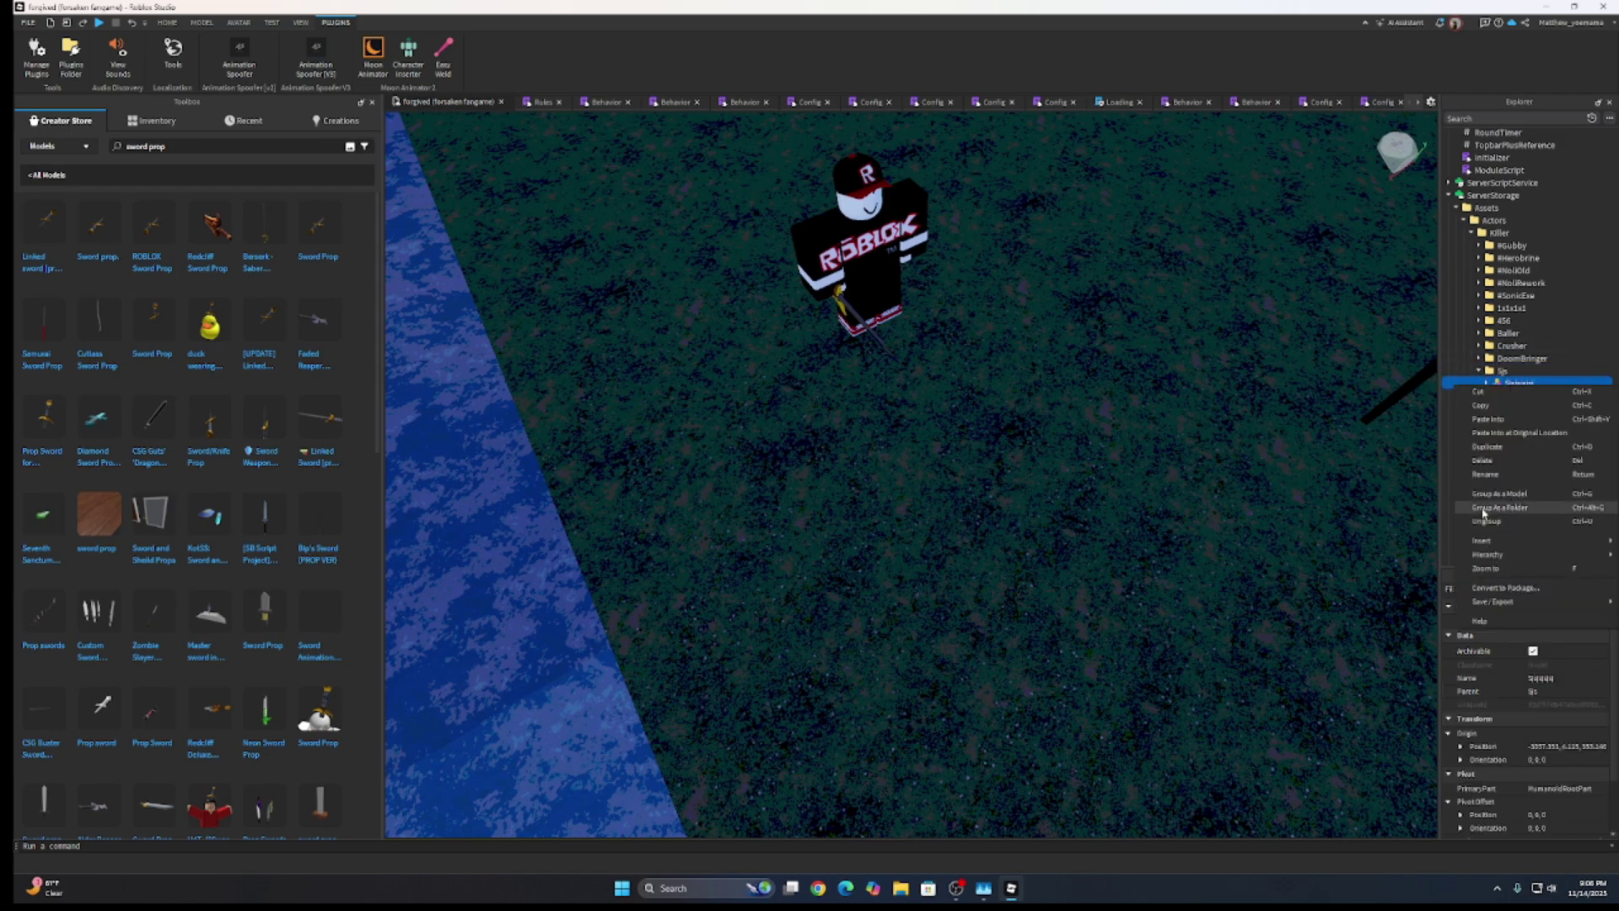
{"action": "left_click", "coordinate": [1501, 477]}
{"action": "key", "text": "Return"}
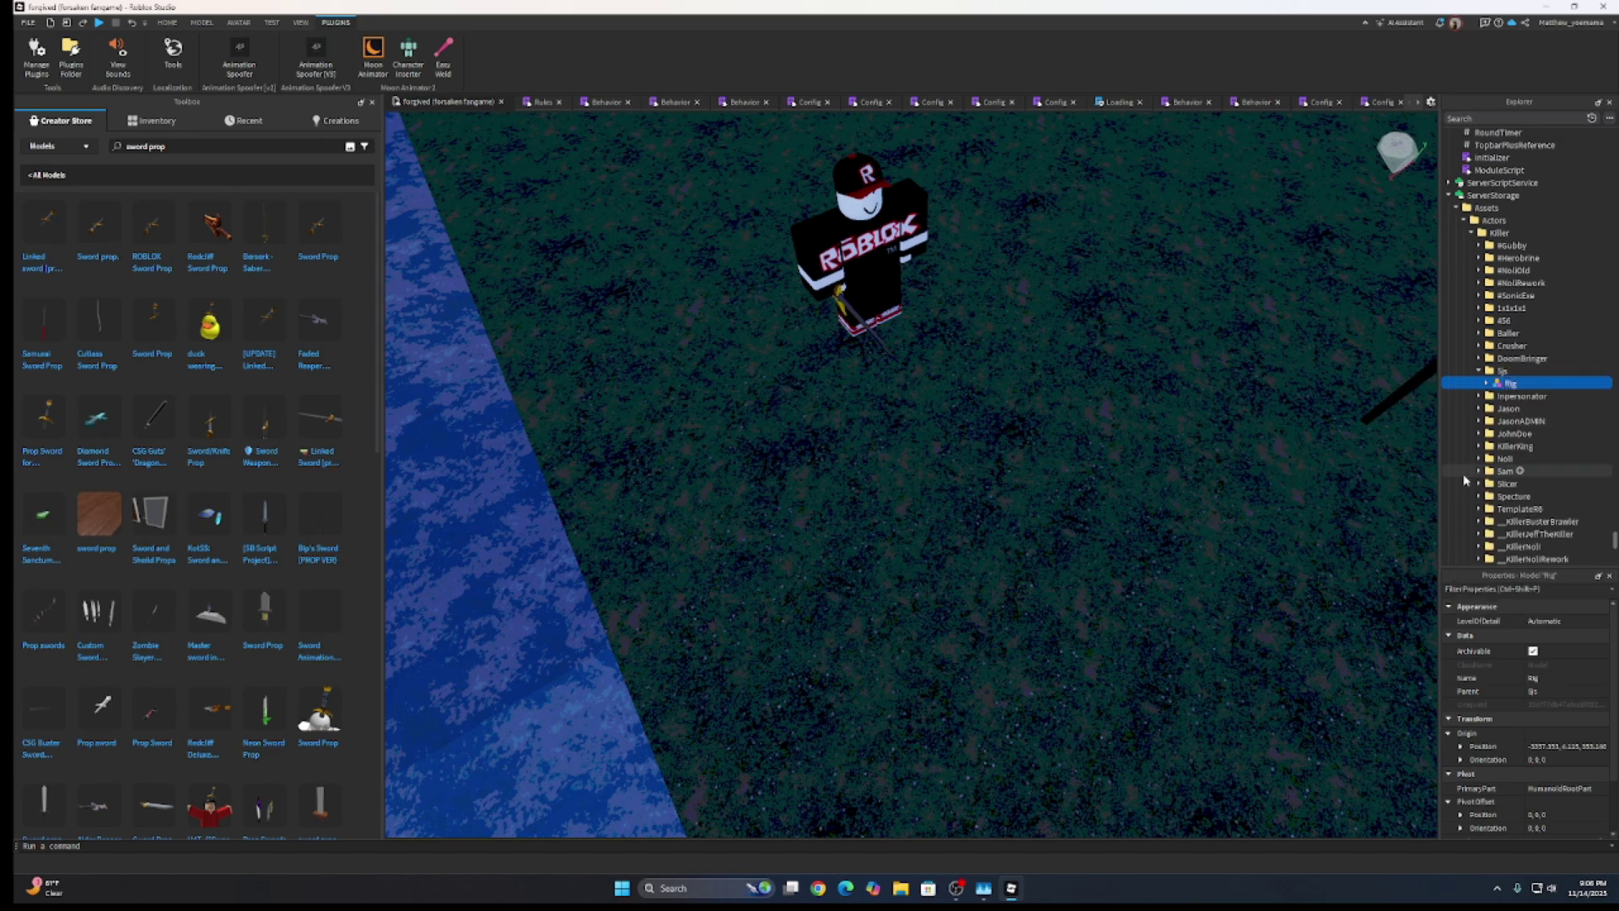
Step: Copy the FOVMultipliers, ResistanceMultipliers, SpeedCapMultipliers and SpeedMultipliers folders from DoomBringer's Rig into the custom killer's Rig
{"action": "left_click", "coordinate": [1488, 384]}
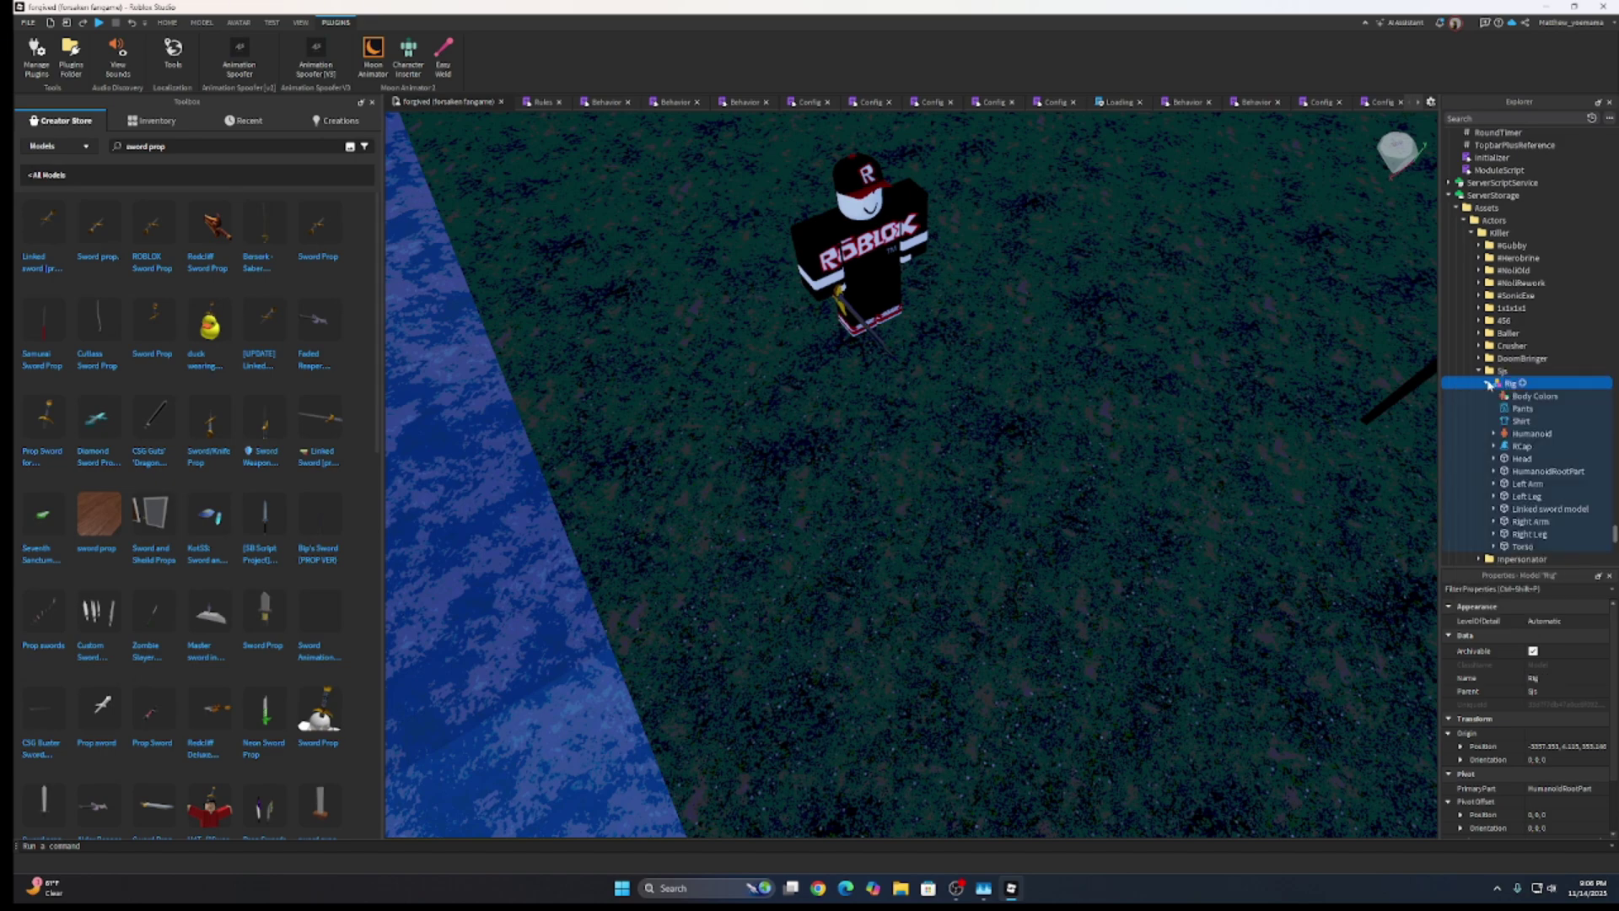
{"action": "left_click", "coordinate": [1493, 433]}
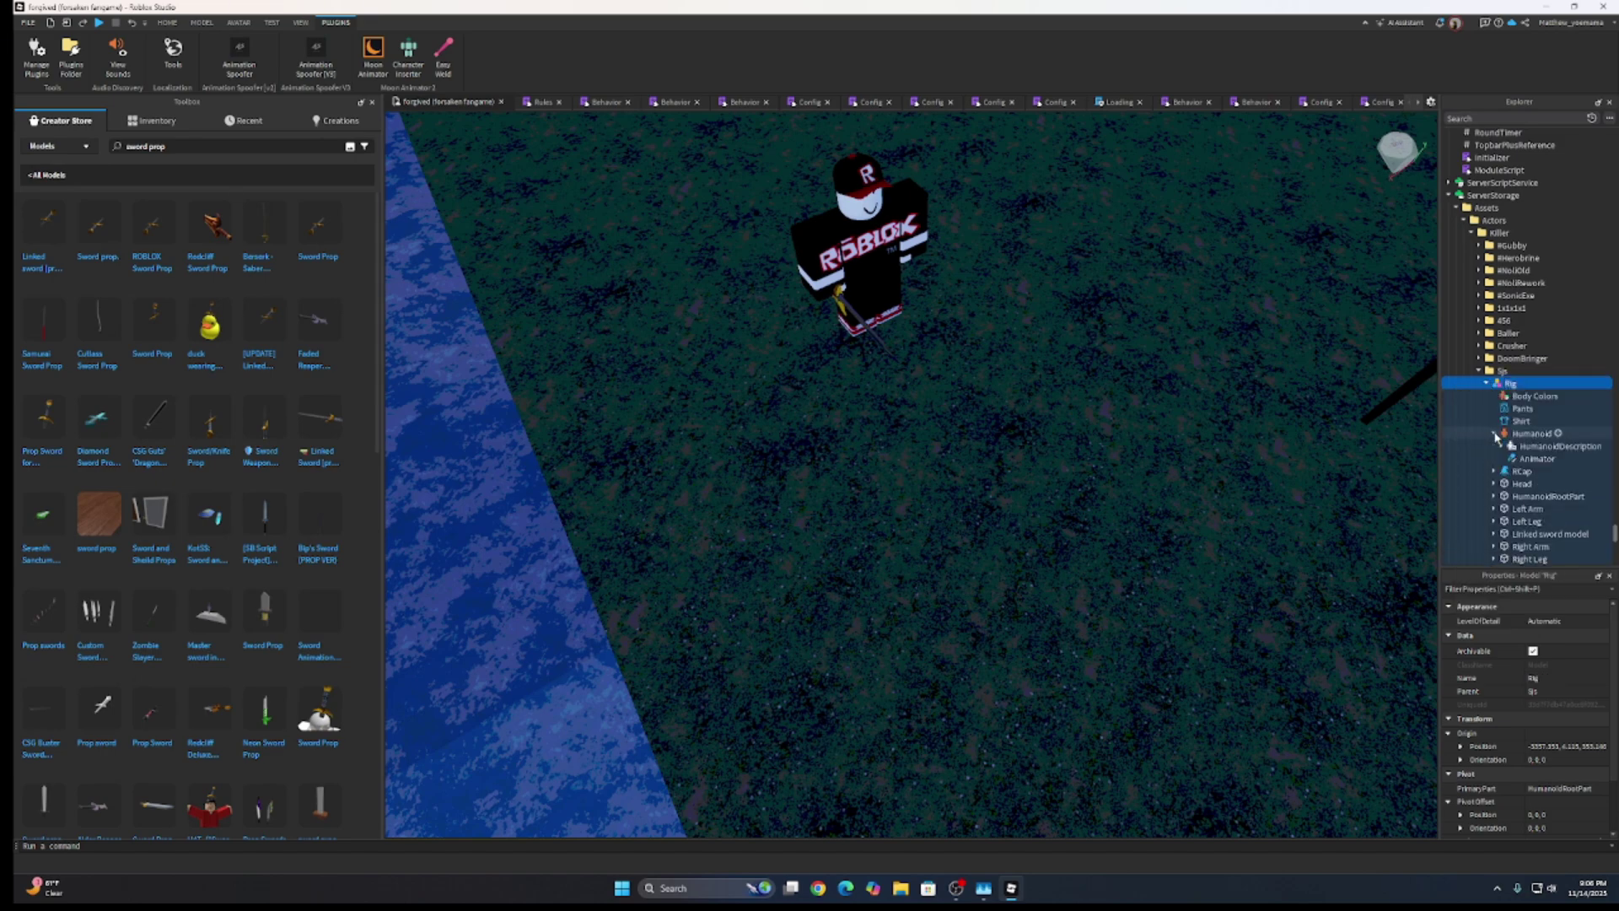
{"action": "left_click", "coordinate": [1479, 358]}
{"action": "left_click", "coordinate": [1488, 371]}
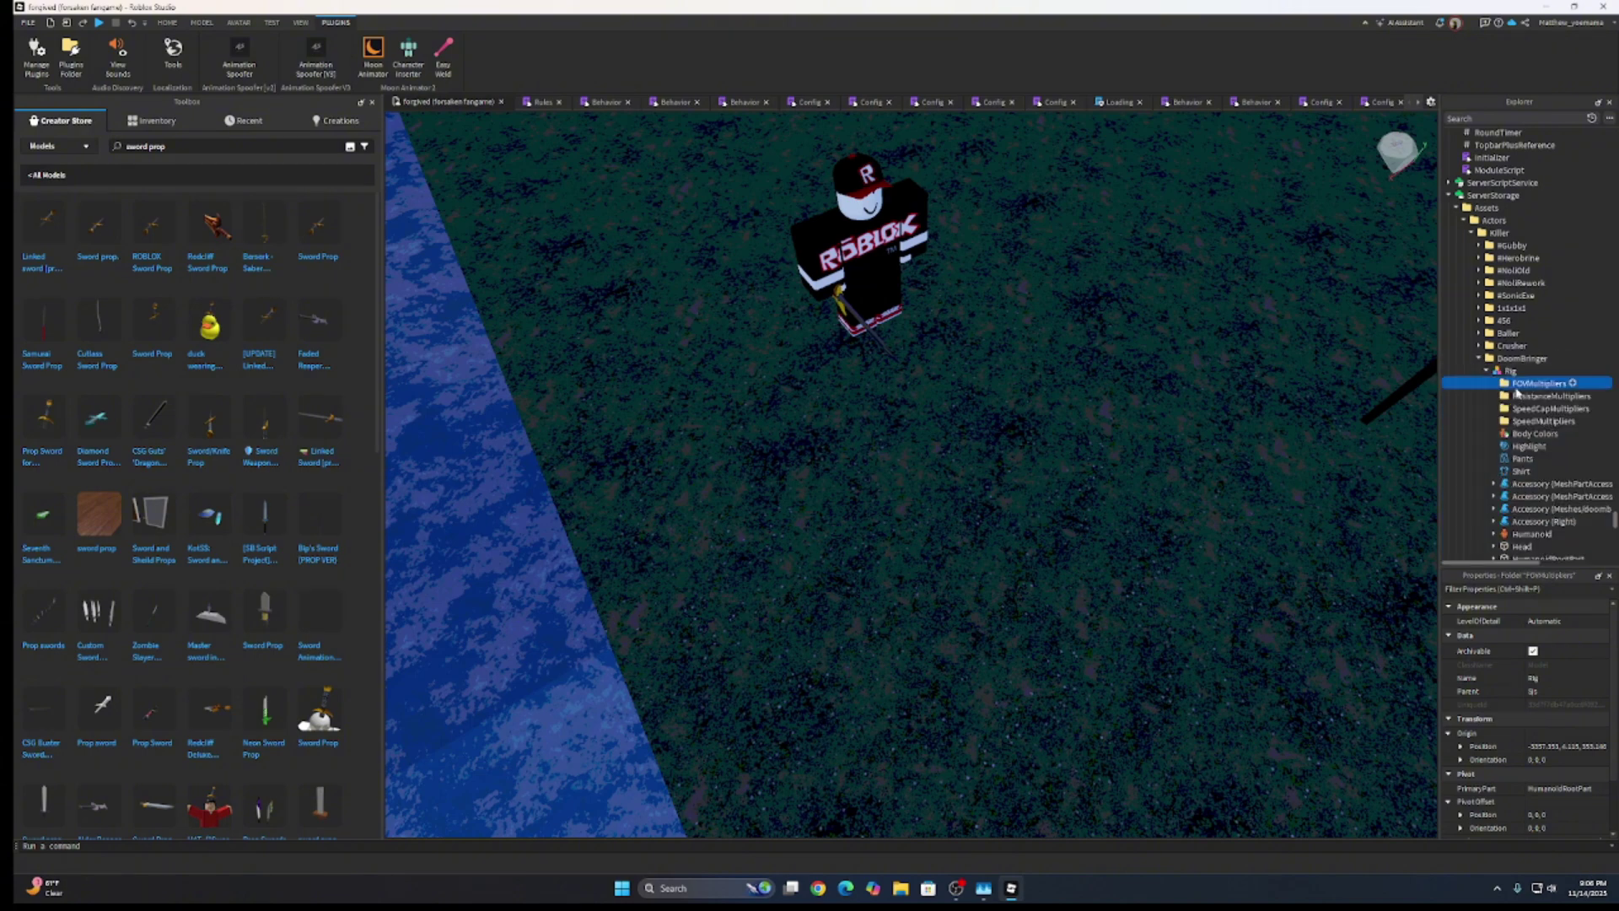
{"action": "left_click", "coordinate": [1510, 384]}
{"action": "left_click", "coordinate": [1517, 408], "text": "shift"}
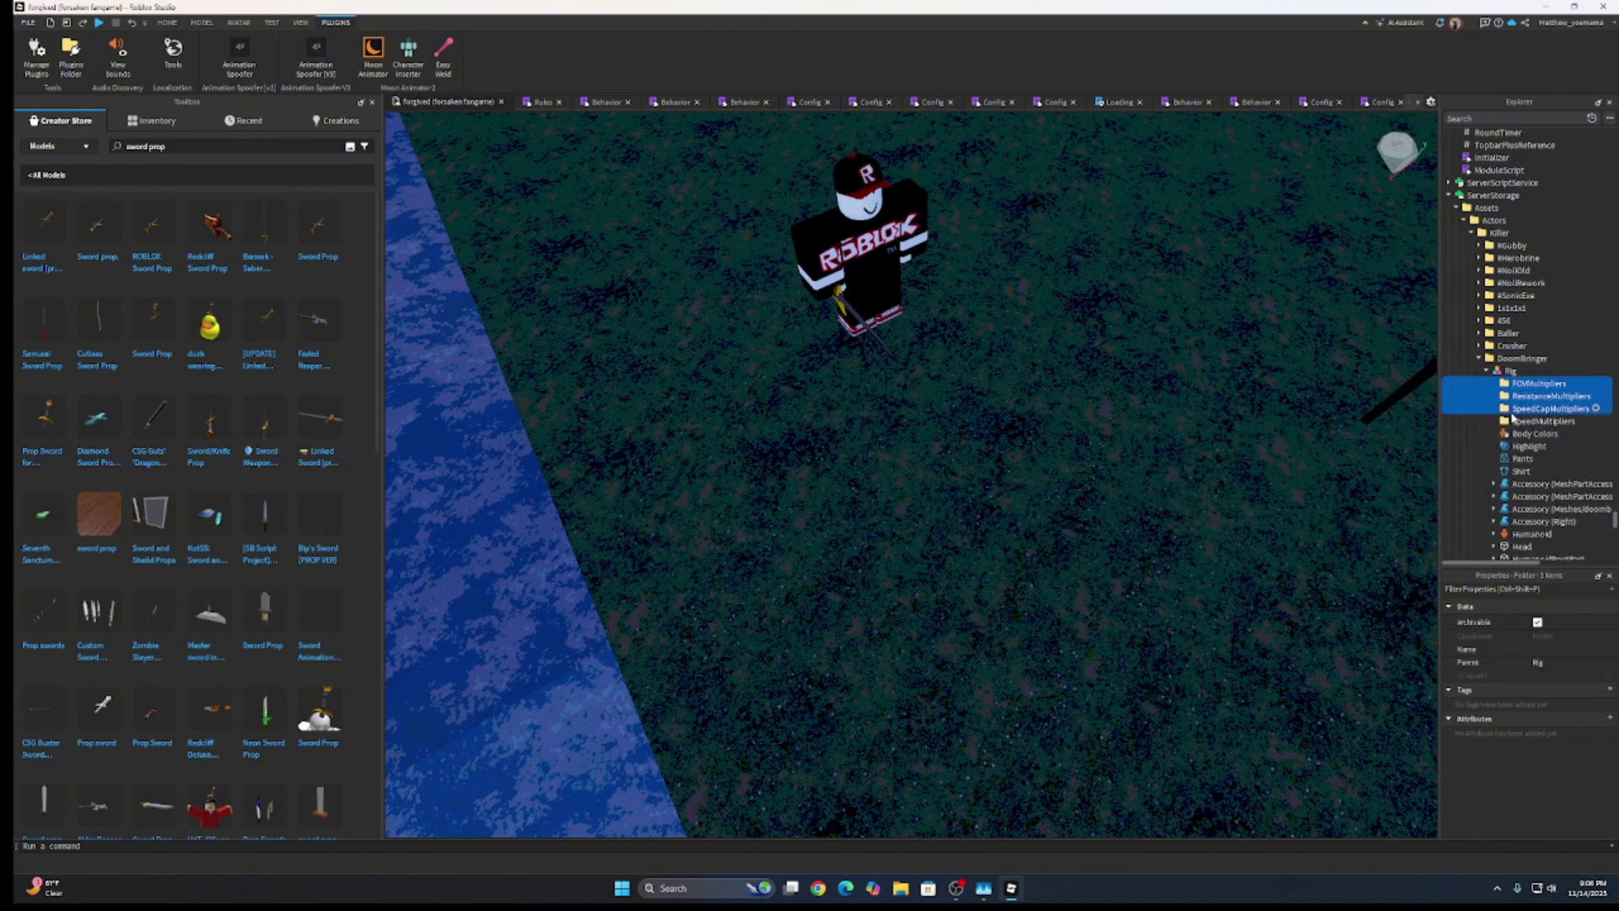
{"action": "left_click", "coordinate": [1520, 421], "text": "shift"}
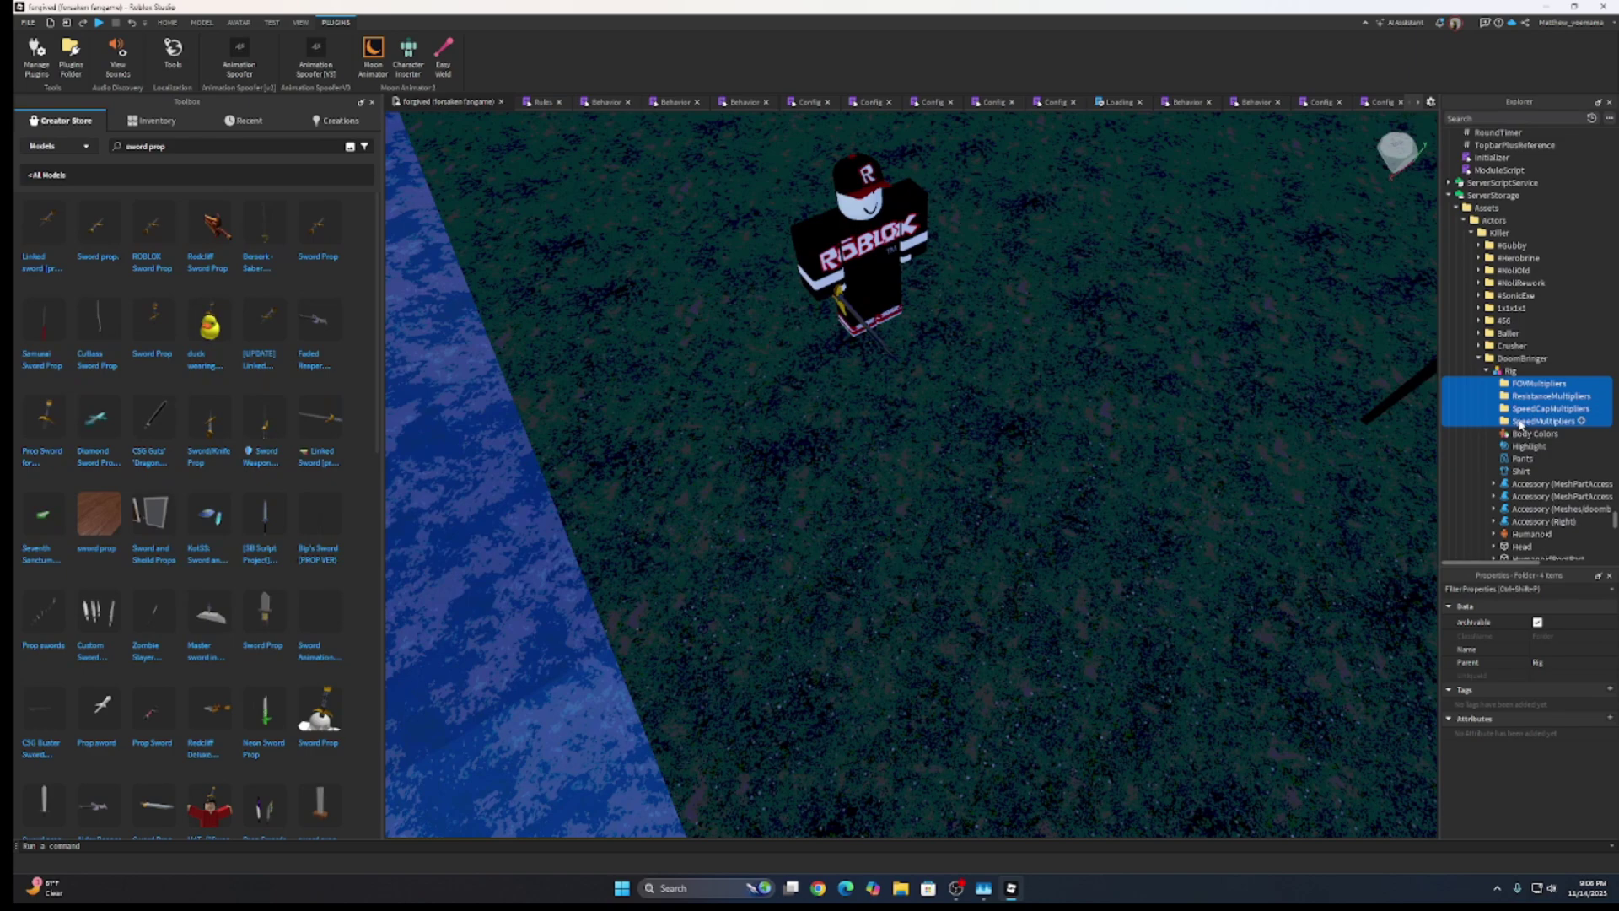
{"action": "left_click", "coordinate": [1487, 371]}
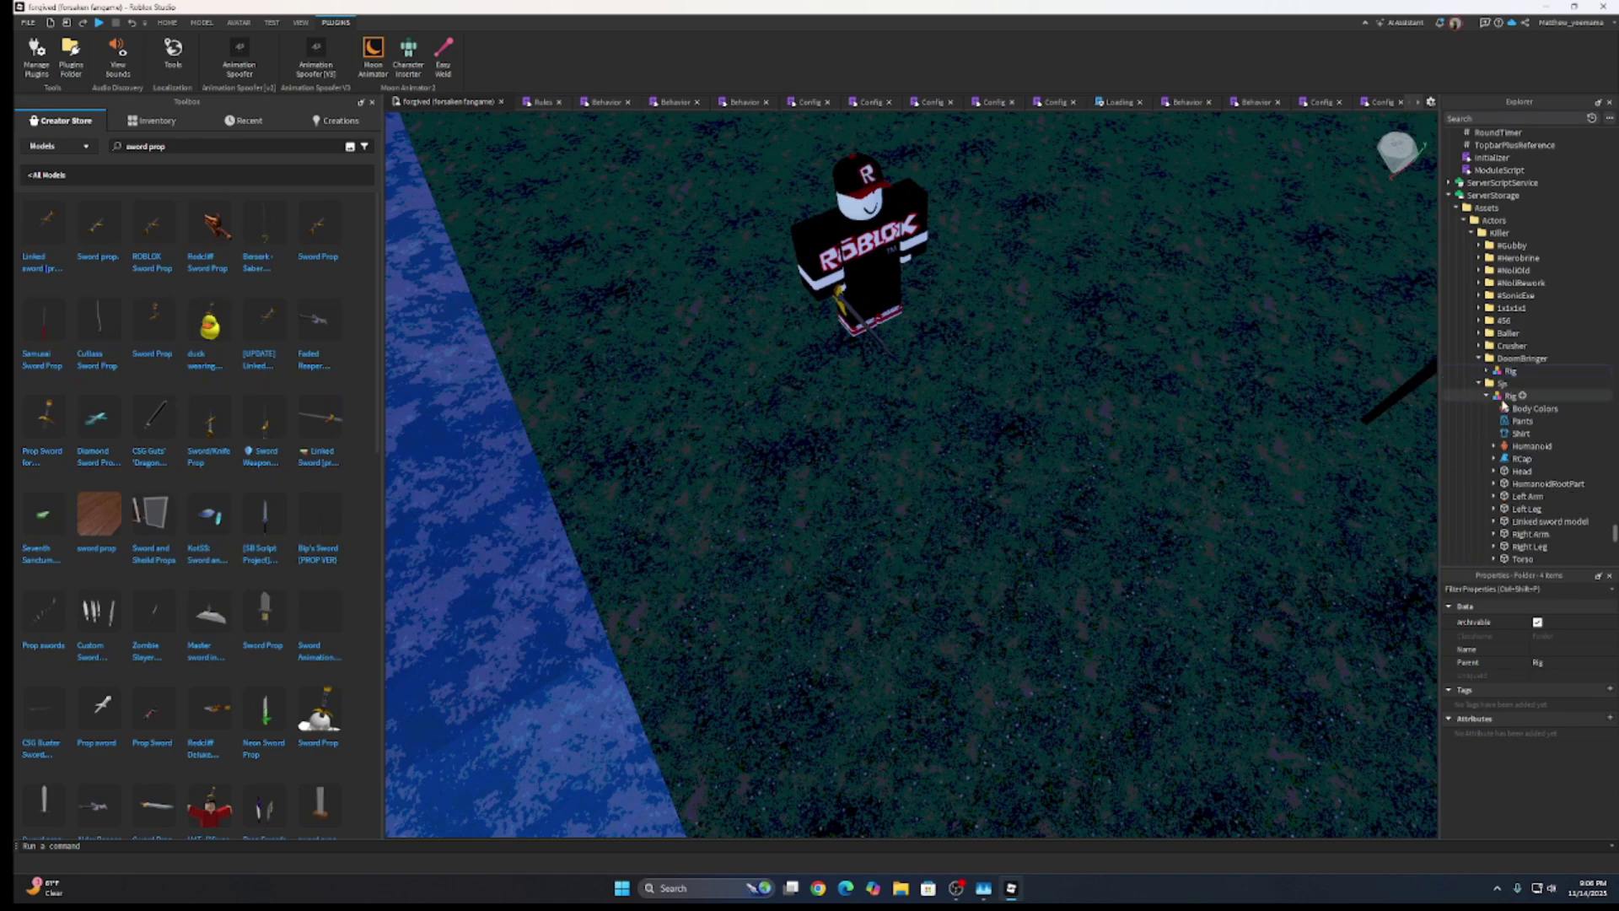
{"action": "right_click", "coordinate": [1509, 395]}
{"action": "left_click", "coordinate": [1481, 432]}
{"action": "scroll", "coordinate": [1488, 371], "scroll_direction": "down", "scroll_amount": 2}
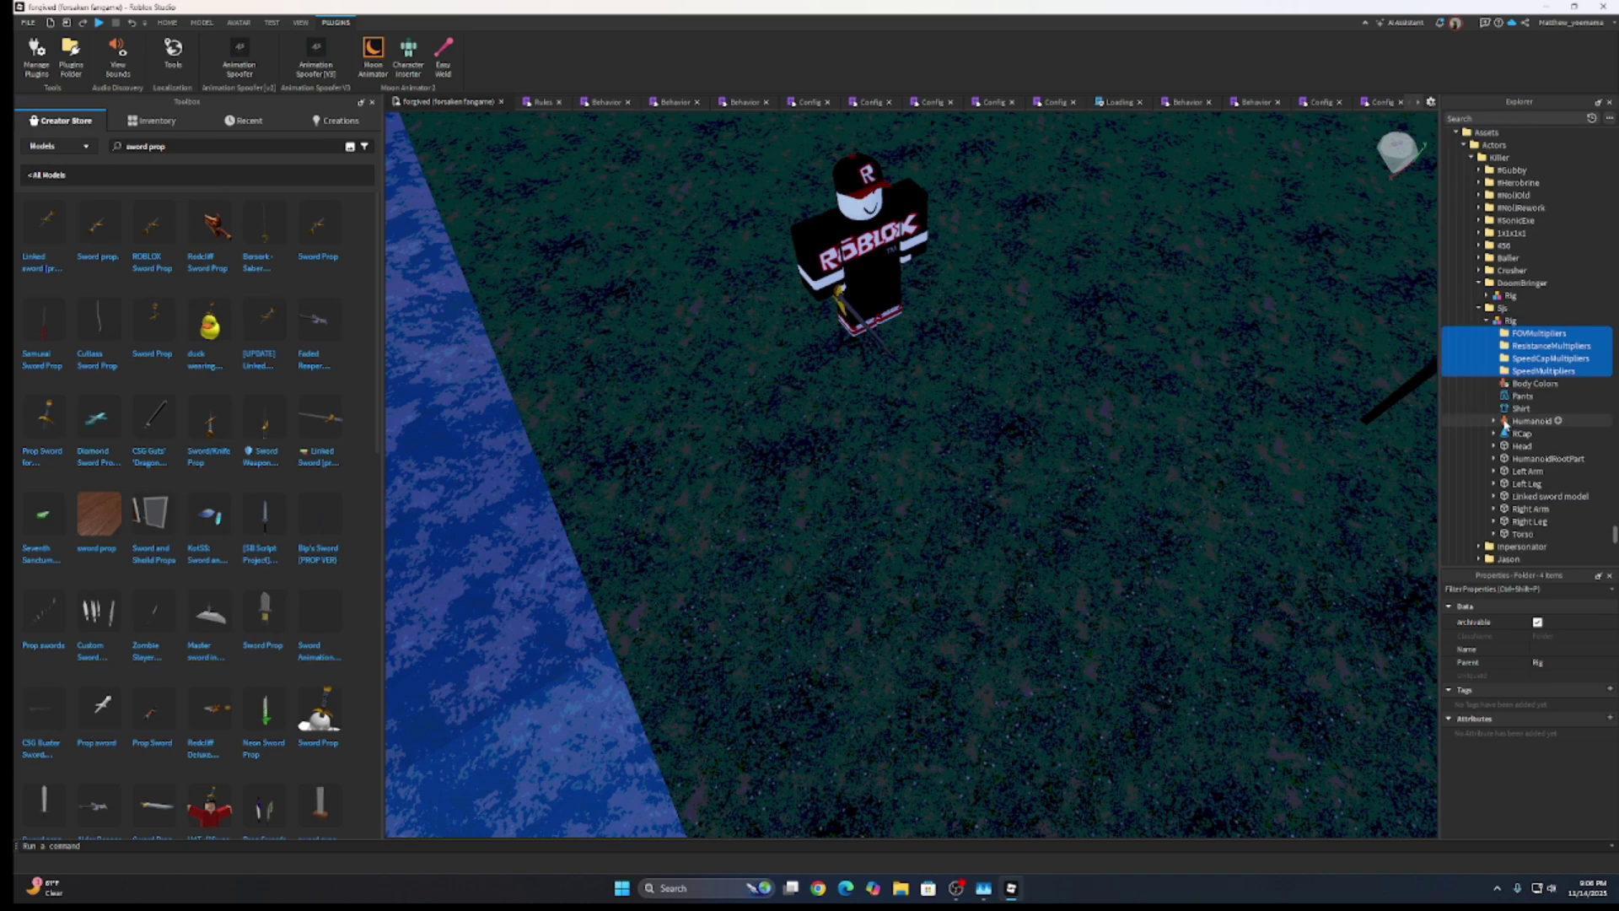
{"action": "left_click", "coordinate": [1486, 320]}
{"action": "left_click", "coordinate": [1486, 321]}
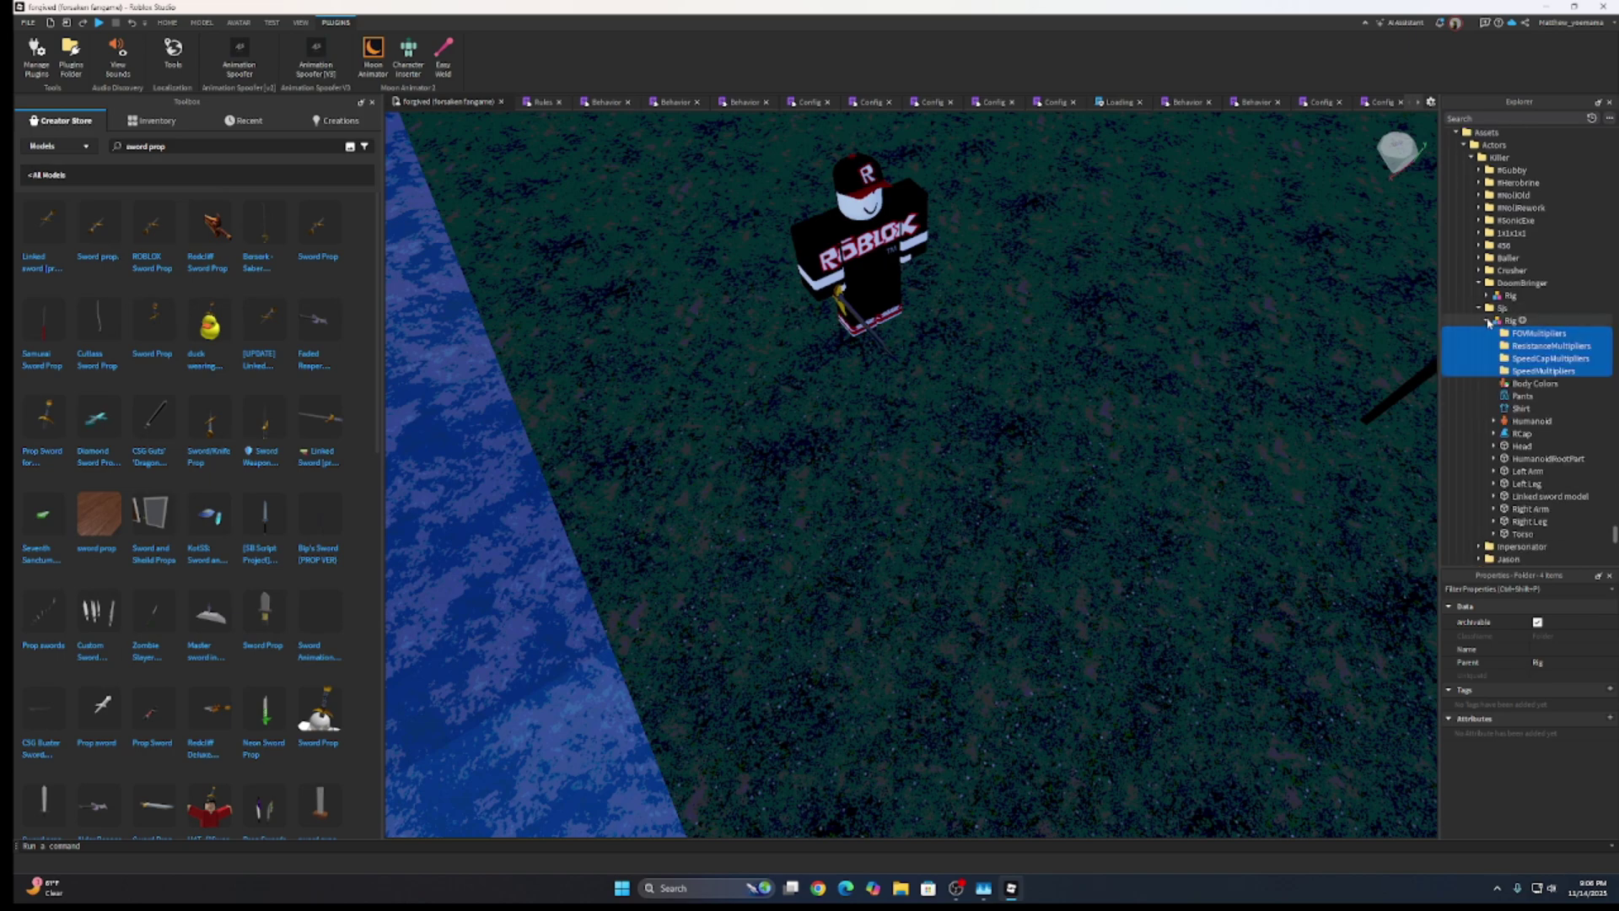
{"action": "left_click", "coordinate": [1486, 321]}
Step: Copy the Behavior and Config modules from the Slicer folder into the custom killer's folder under ReplicatedStorage's Killers
{"action": "scroll", "coordinate": [1574, 334], "scroll_direction": "up", "scroll_amount": 5}
{"action": "scroll", "coordinate": [1575, 333], "scroll_direction": "down", "scroll_amount": 15}
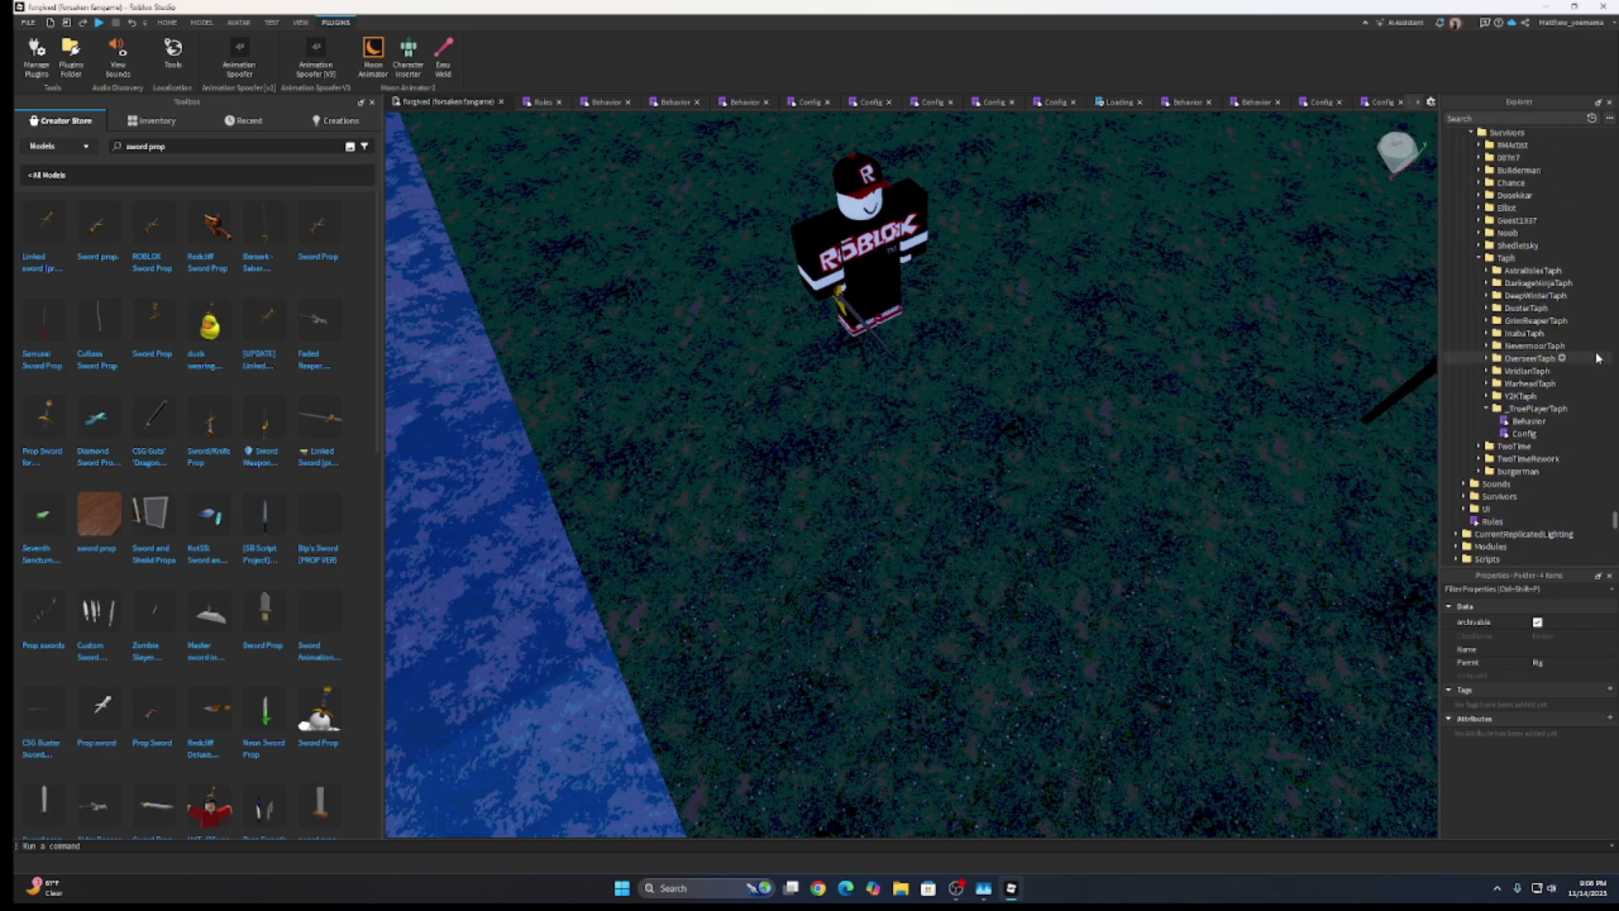
{"action": "scroll", "coordinate": [1513, 330], "scroll_direction": "up", "scroll_amount": 8}
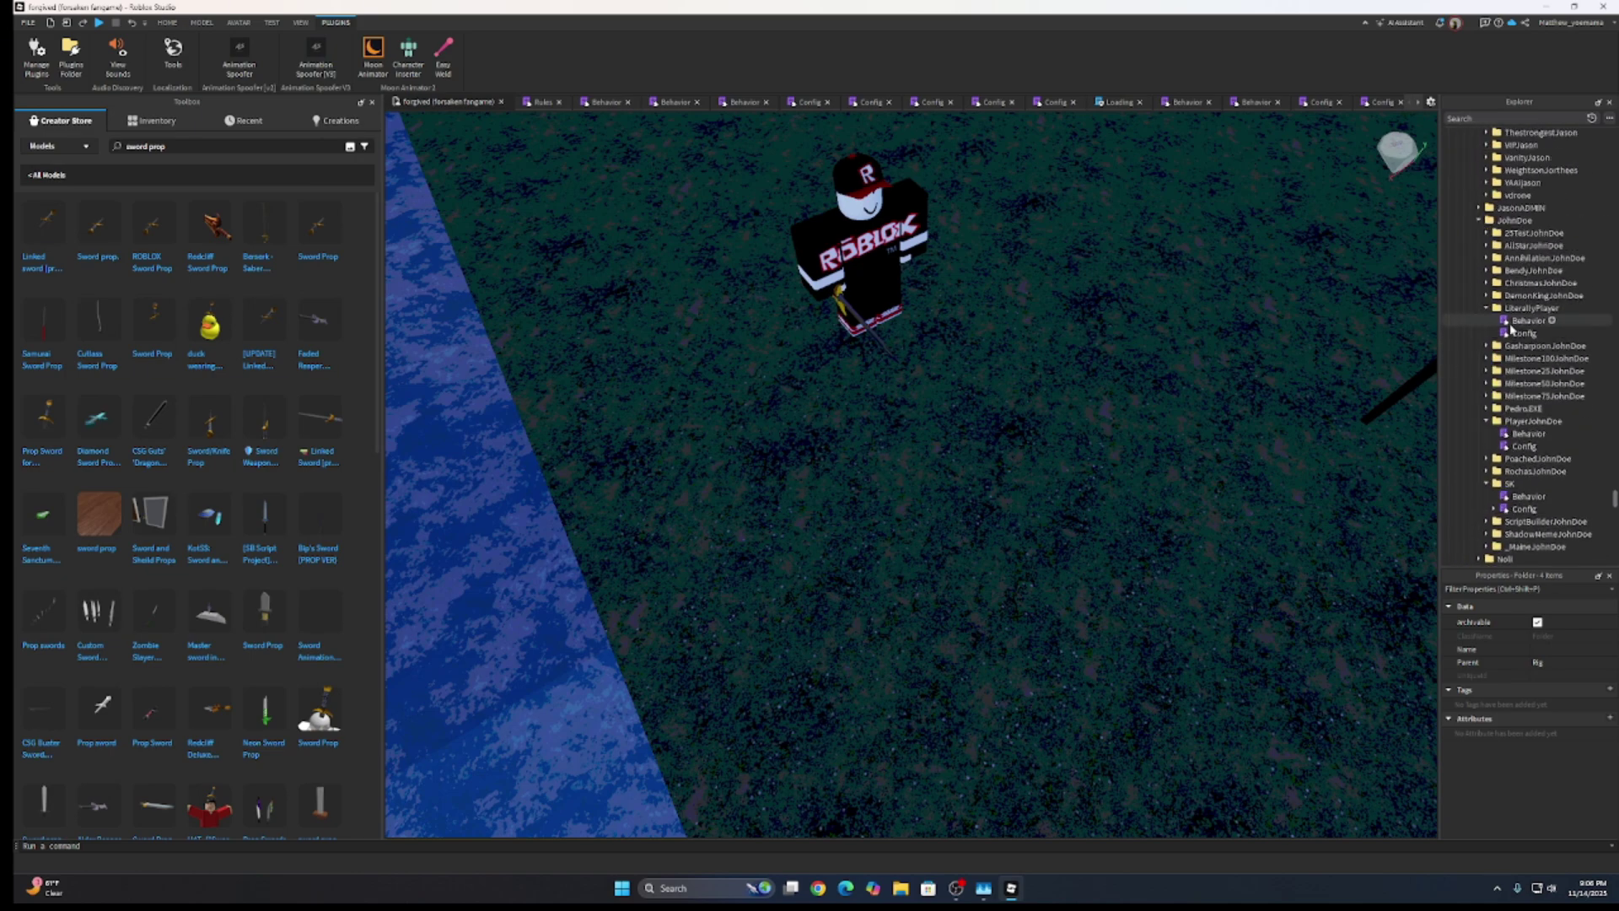
{"action": "scroll", "coordinate": [1535, 312], "scroll_direction": "up", "scroll_amount": 11}
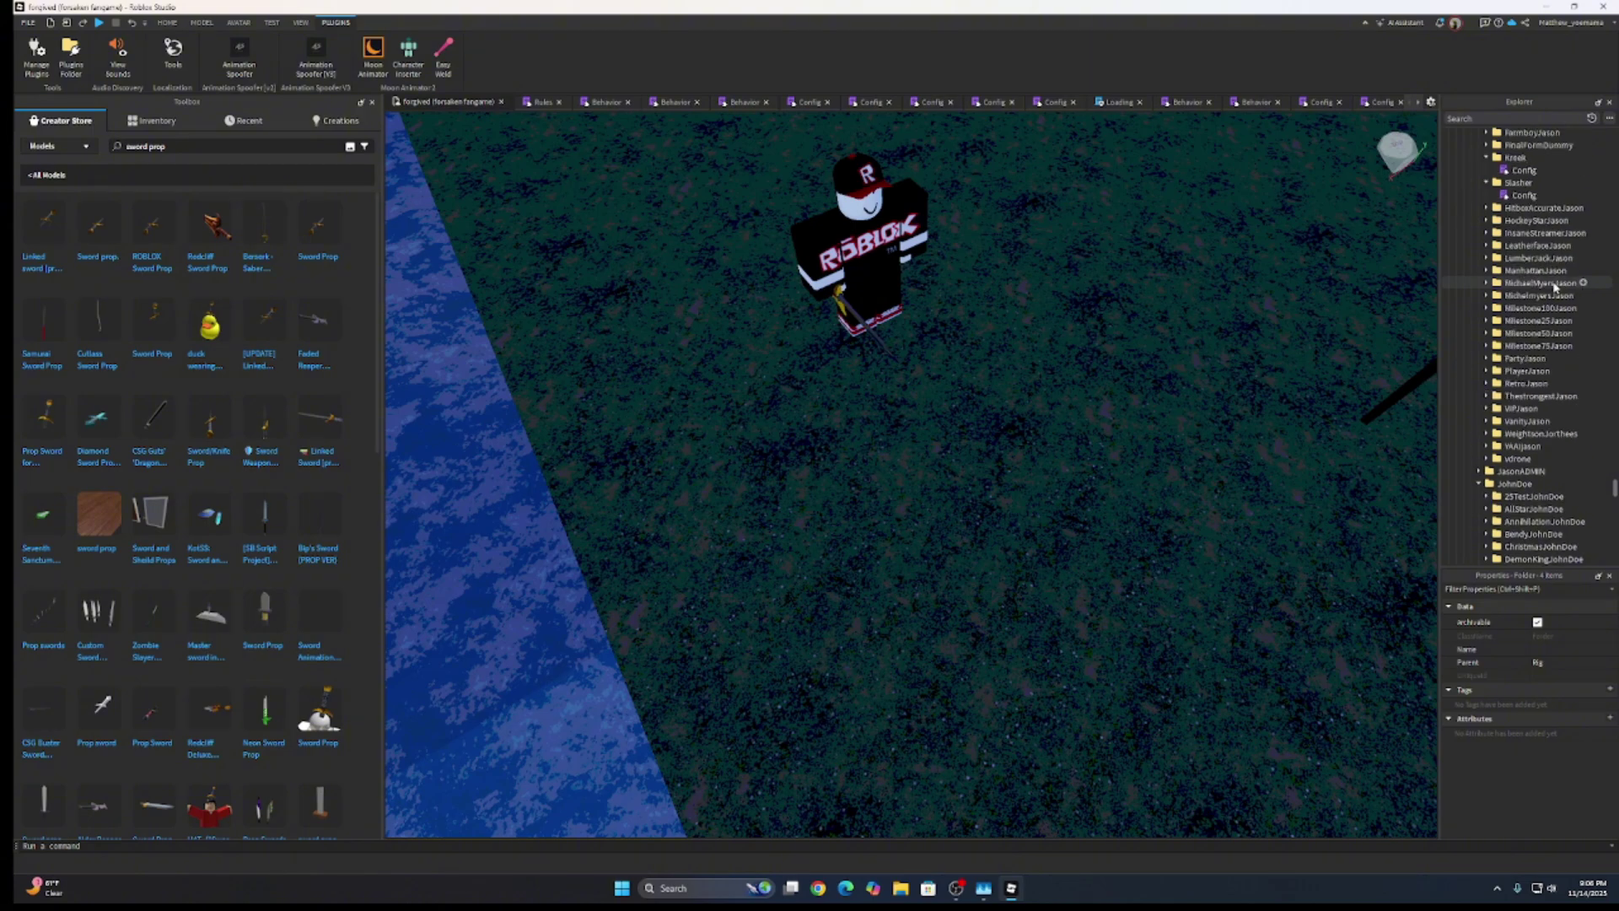
{"action": "scroll", "coordinate": [1551, 291], "scroll_direction": "up", "scroll_amount": 10}
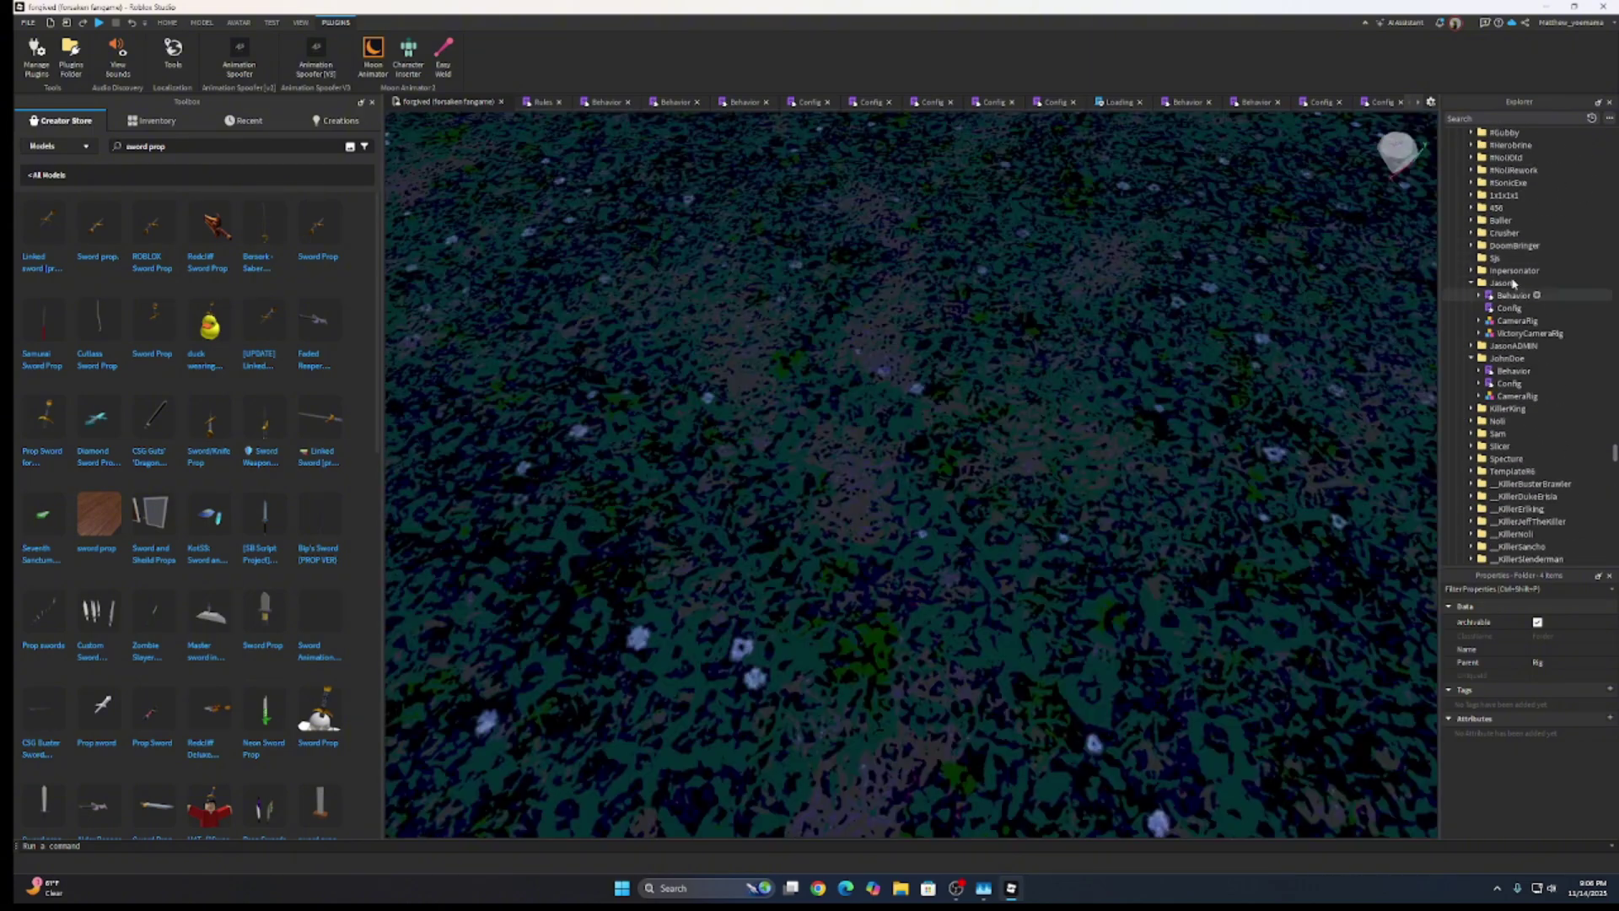
{"action": "scroll", "coordinate": [1509, 291], "scroll_direction": "down", "scroll_amount": 2}
{"action": "scroll", "coordinate": [1514, 329], "scroll_direction": "up", "scroll_amount": 1}
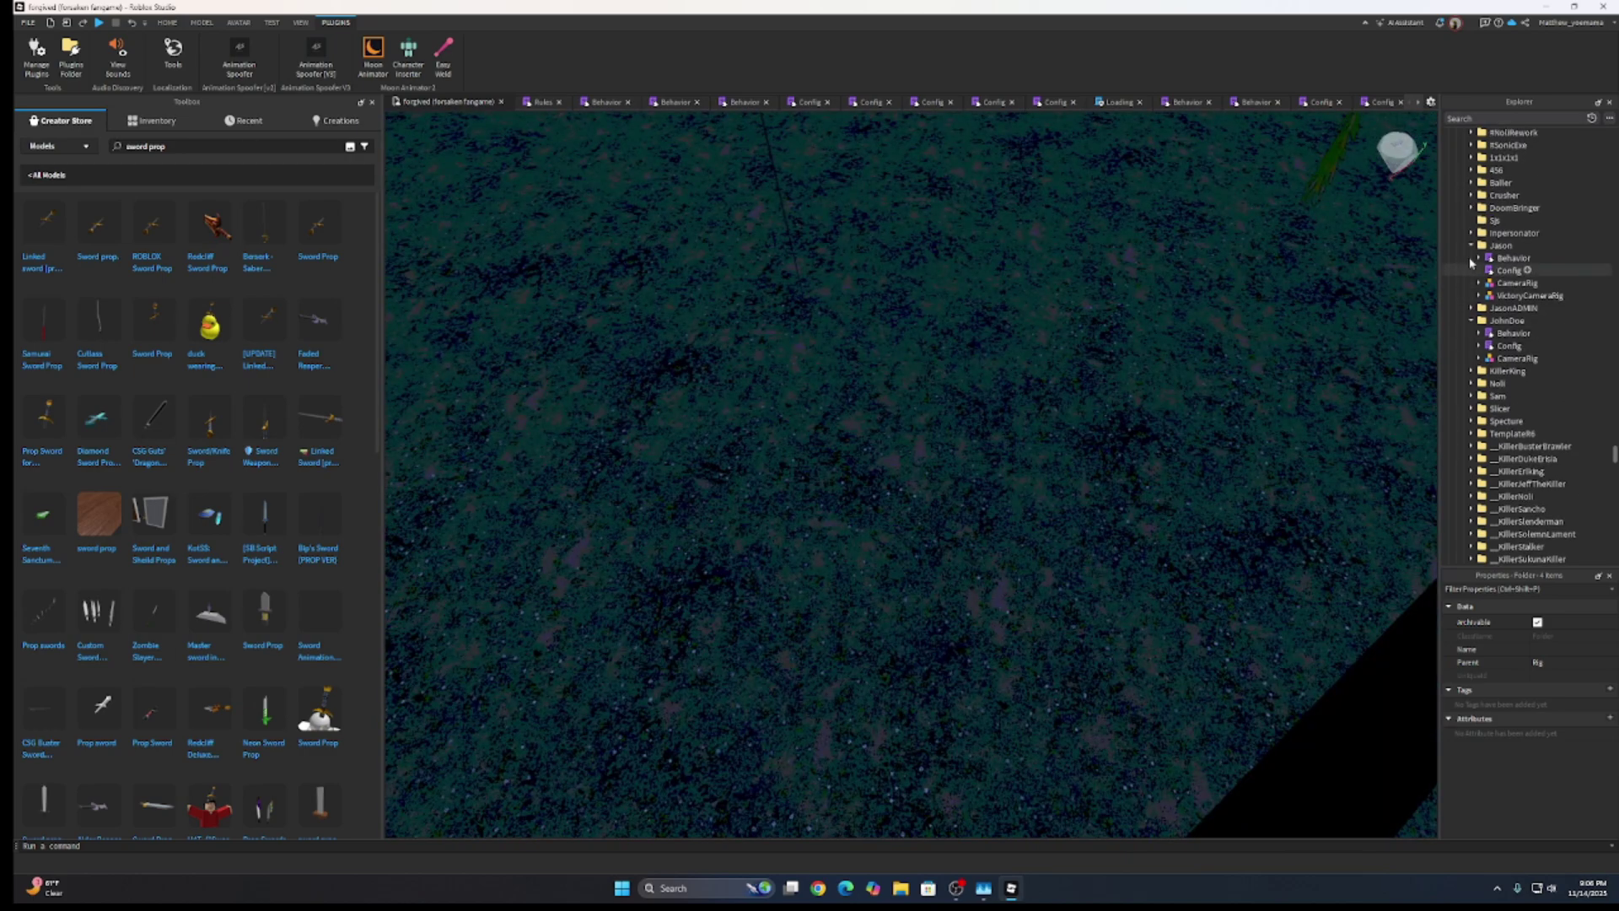
{"action": "scroll", "coordinate": [1514, 312], "scroll_direction": "up", "scroll_amount": 2}
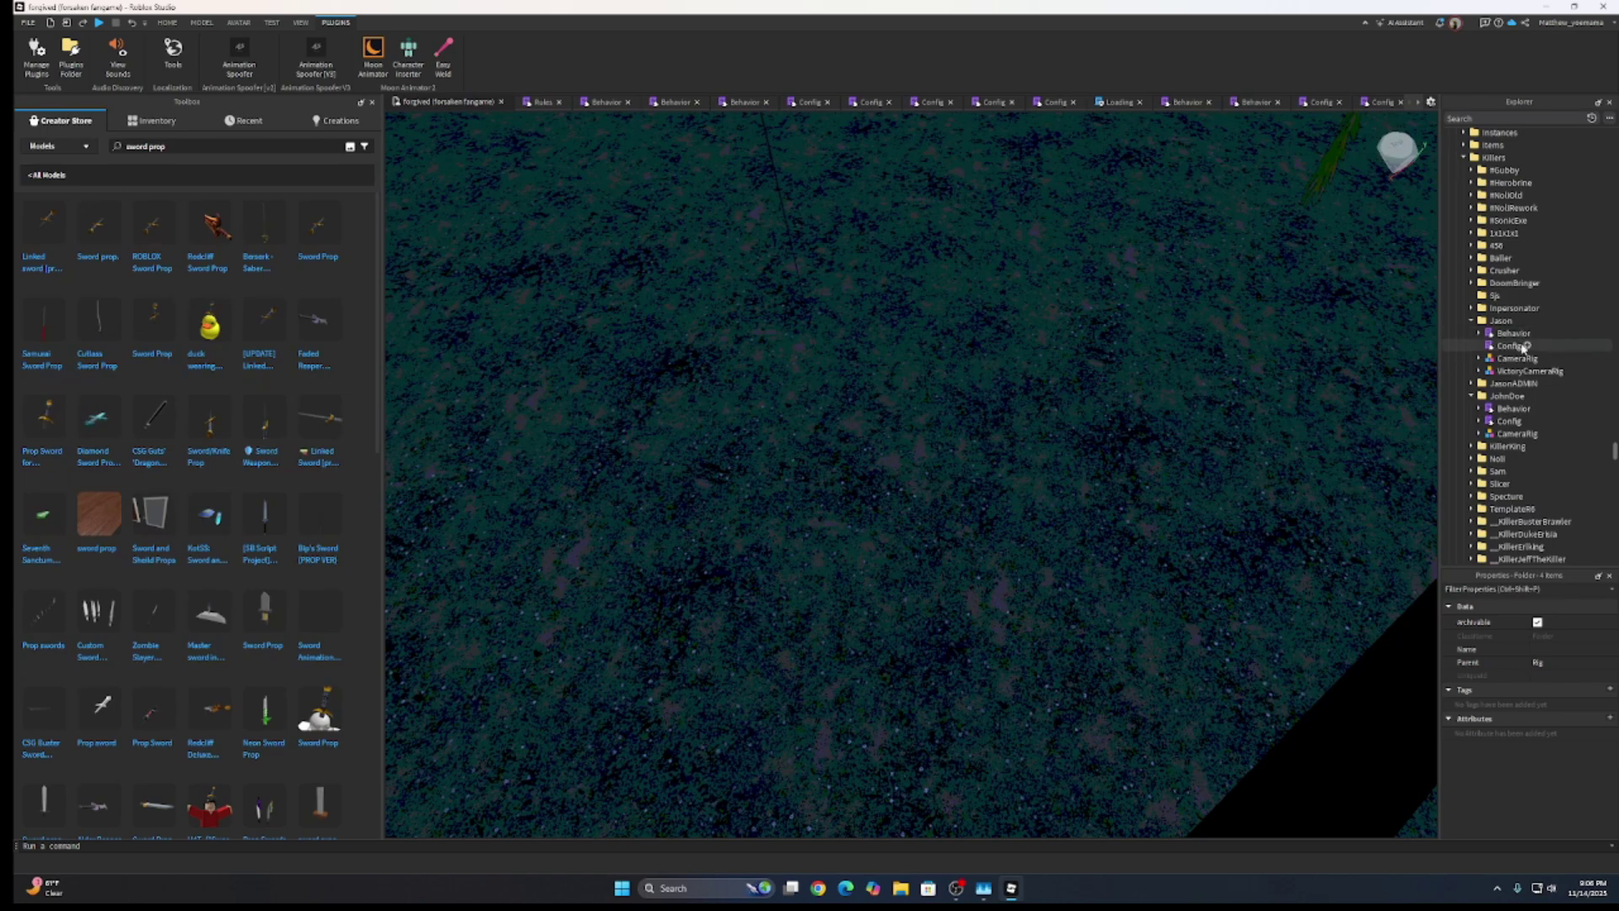
{"action": "scroll", "coordinate": [1497, 287], "scroll_direction": "up", "scroll_amount": 1}
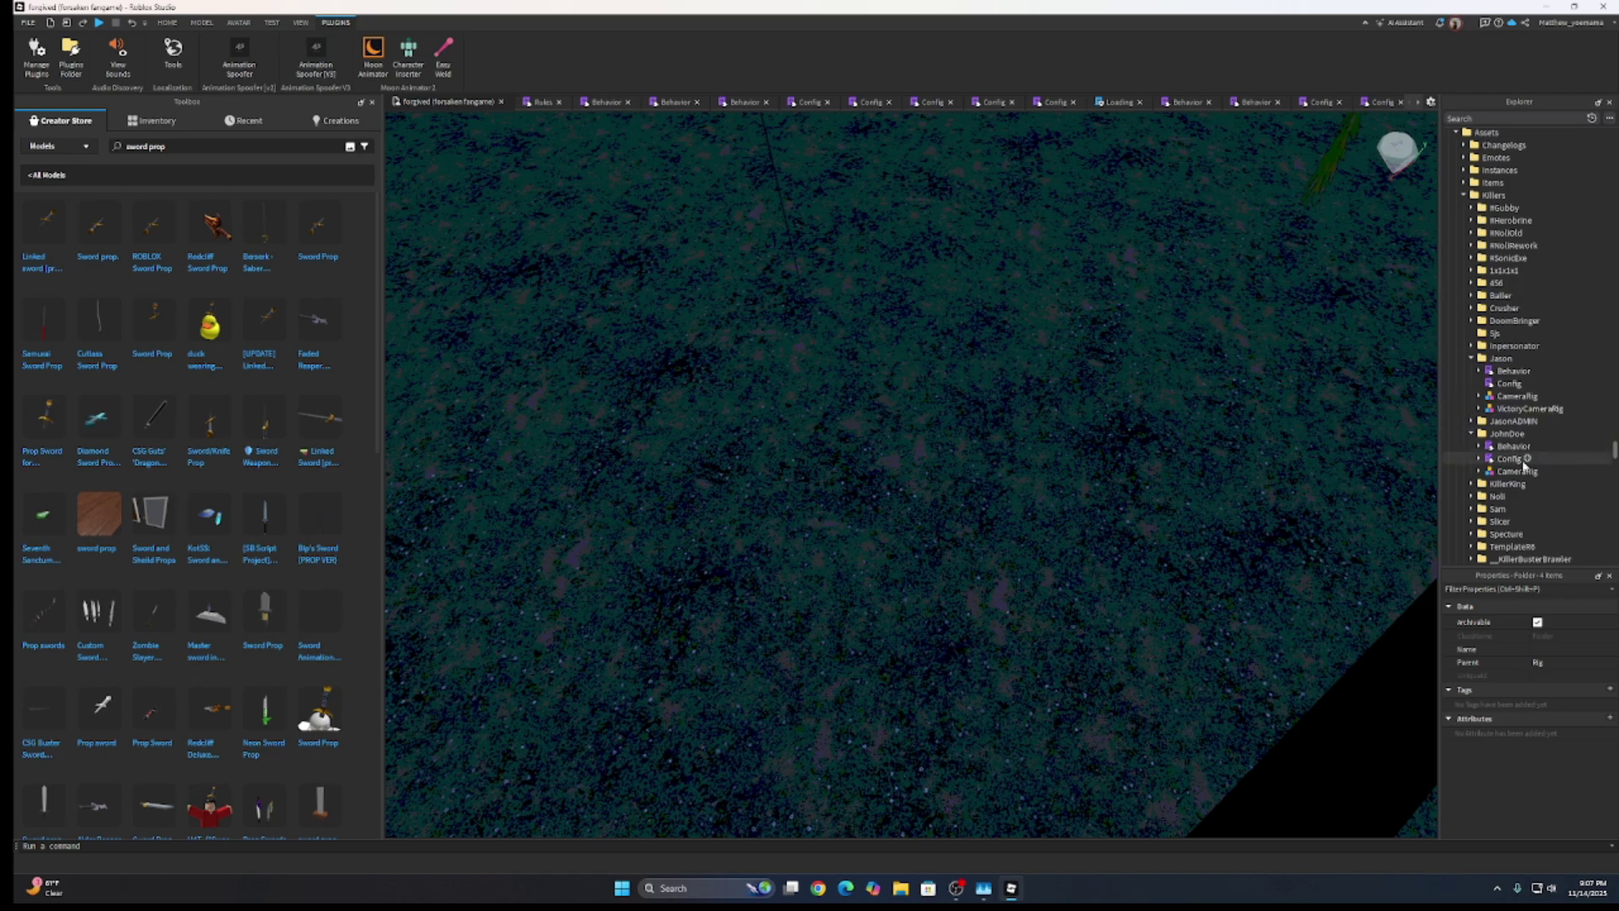
{"action": "scroll", "coordinate": [1509, 460], "scroll_direction": "down", "scroll_amount": 1}
{"action": "left_click", "coordinate": [1471, 484]}
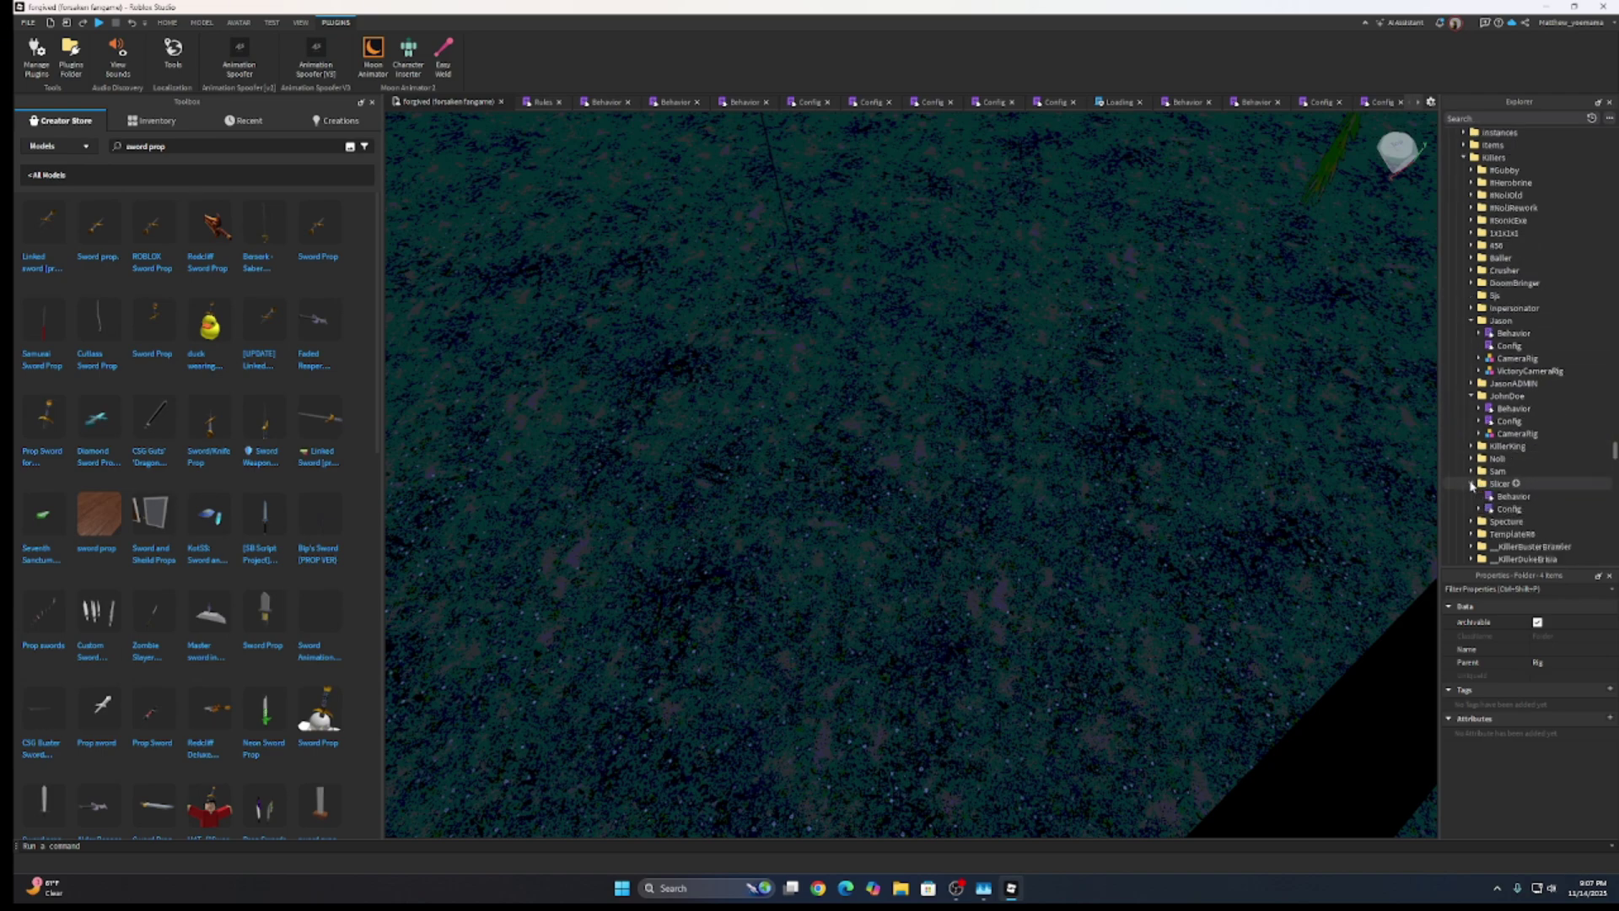
{"action": "left_click", "coordinate": [1508, 508]}
{"action": "left_click", "coordinate": [1511, 496], "text": "shift"}
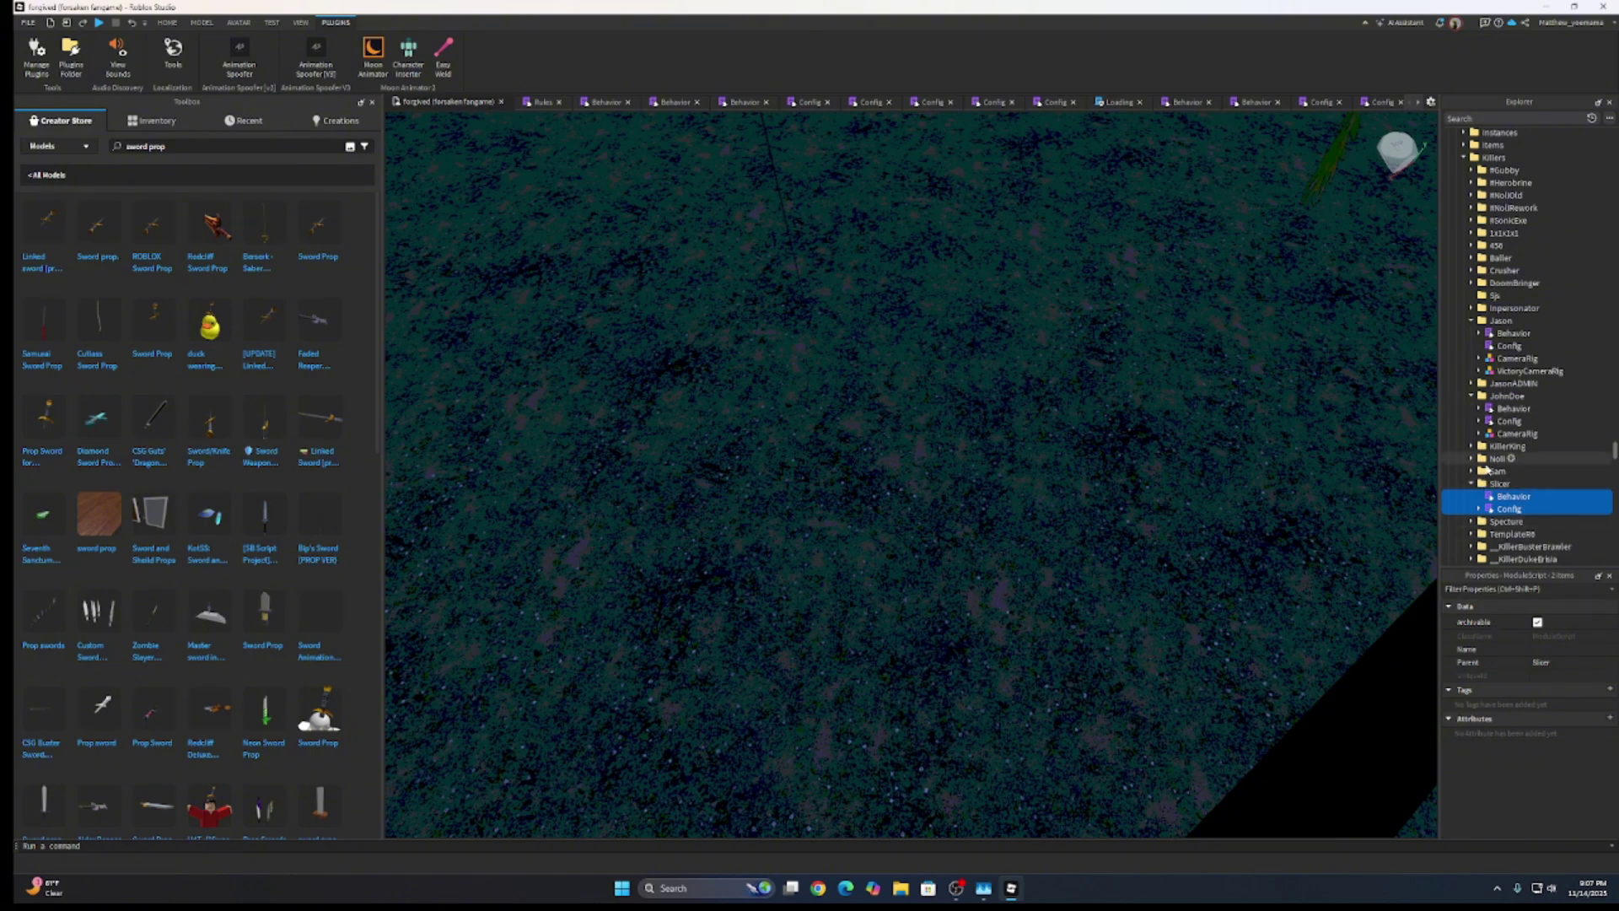
{"action": "left_click", "coordinate": [1494, 295]}
{"action": "key", "text": "ctrl+shift+v"}
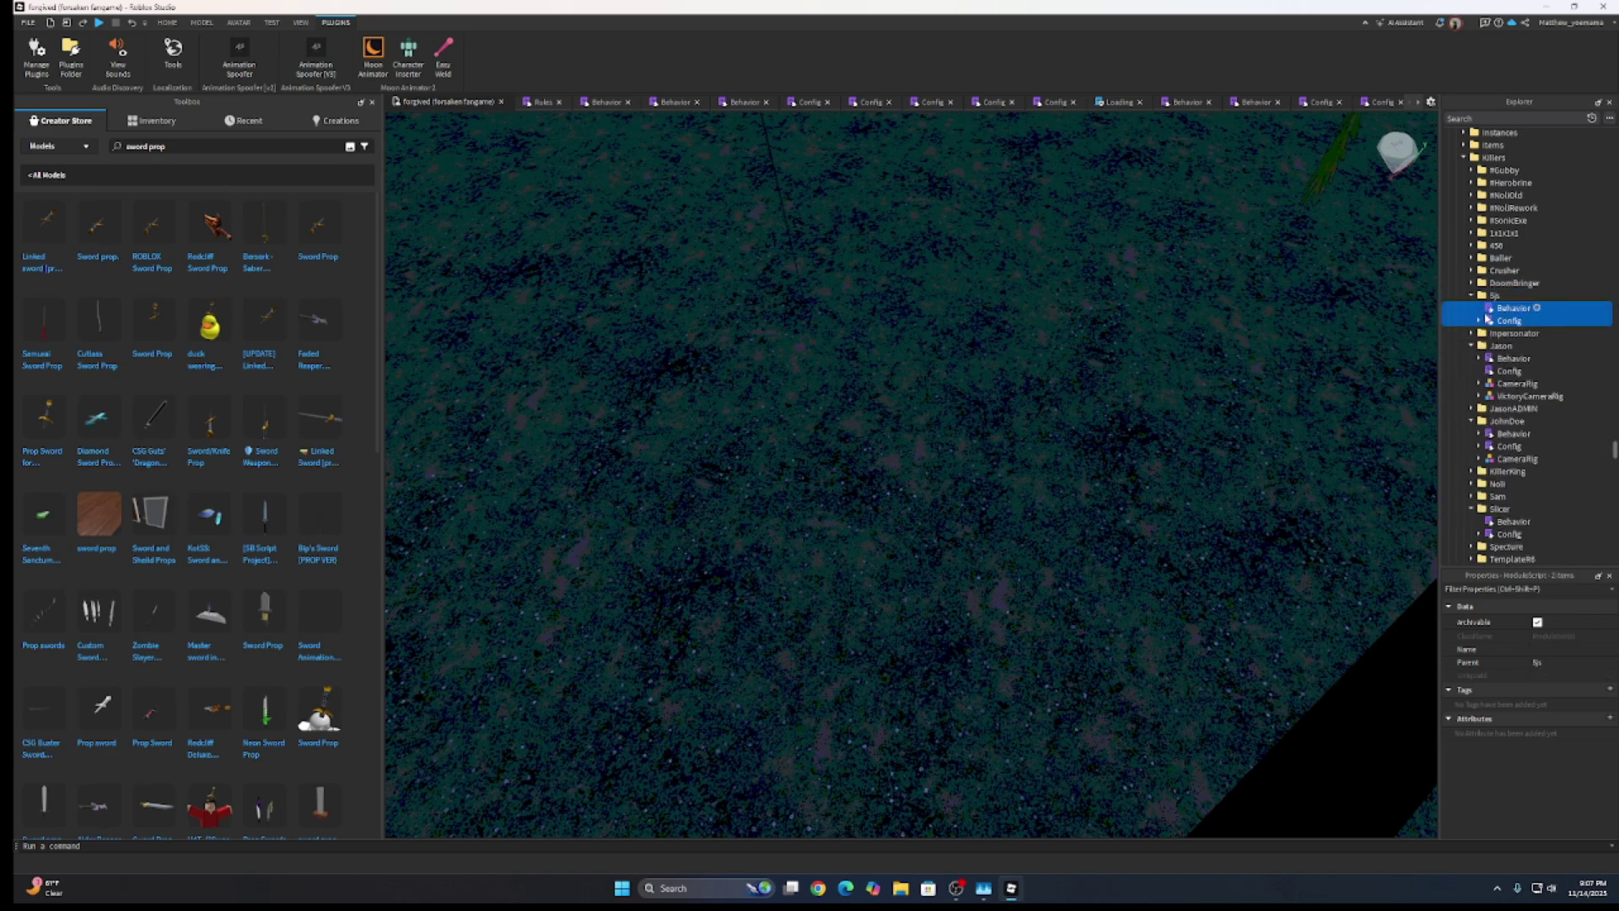
Step: Open the custom killer's Config module and set its DisplayName to "Sjs"
{"action": "left_click", "coordinate": [1497, 321]}
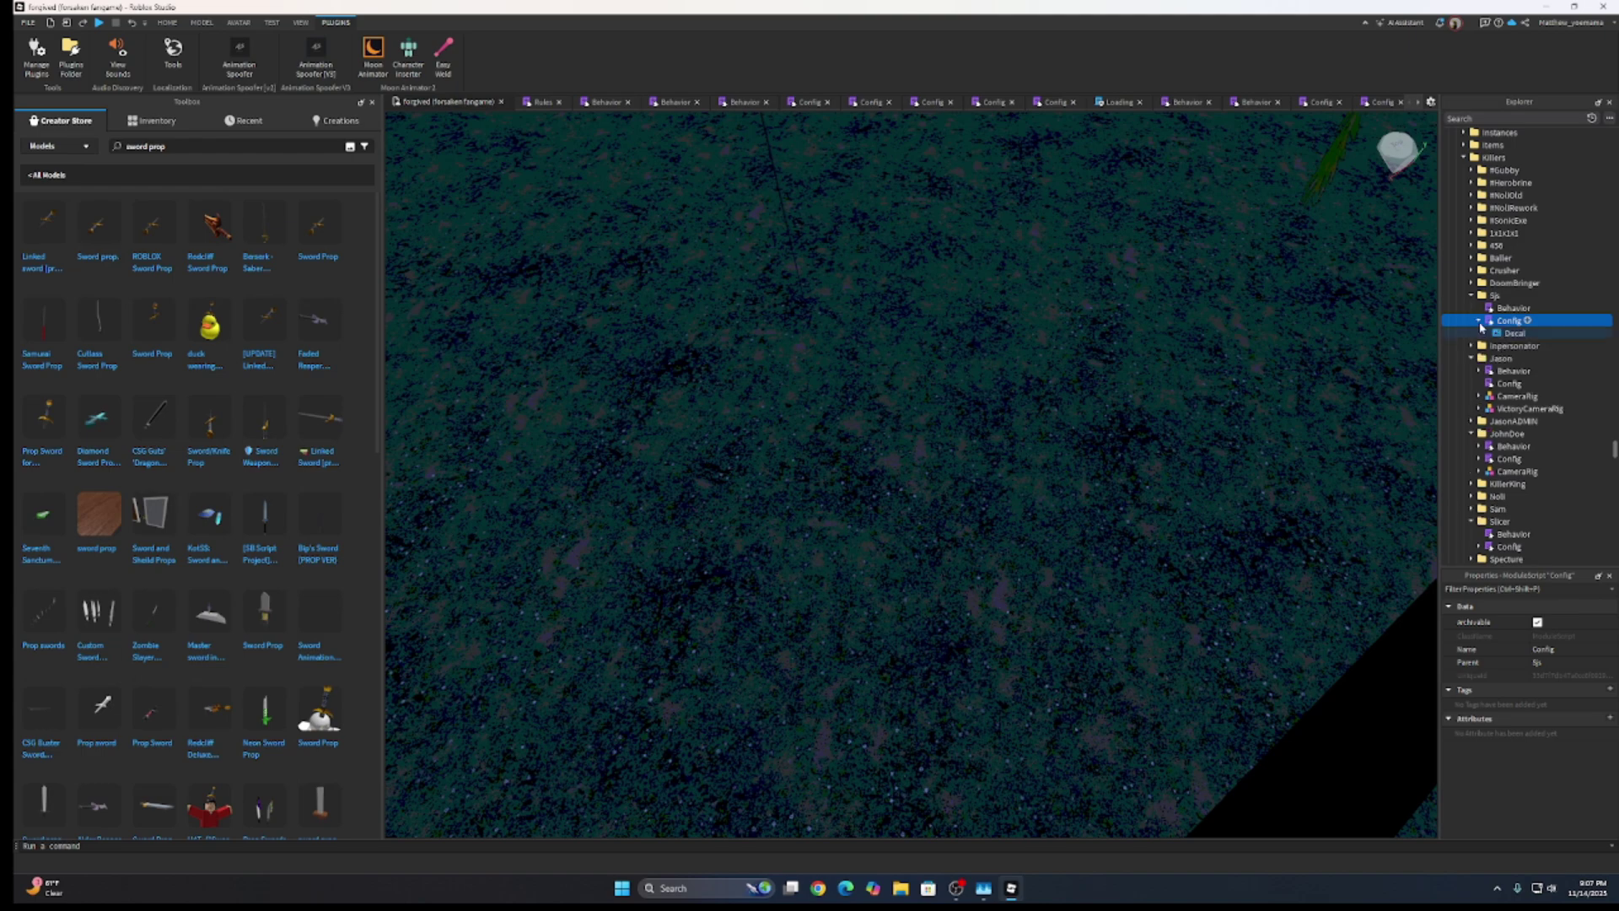
{"action": "double_click", "coordinate": [1499, 321]}
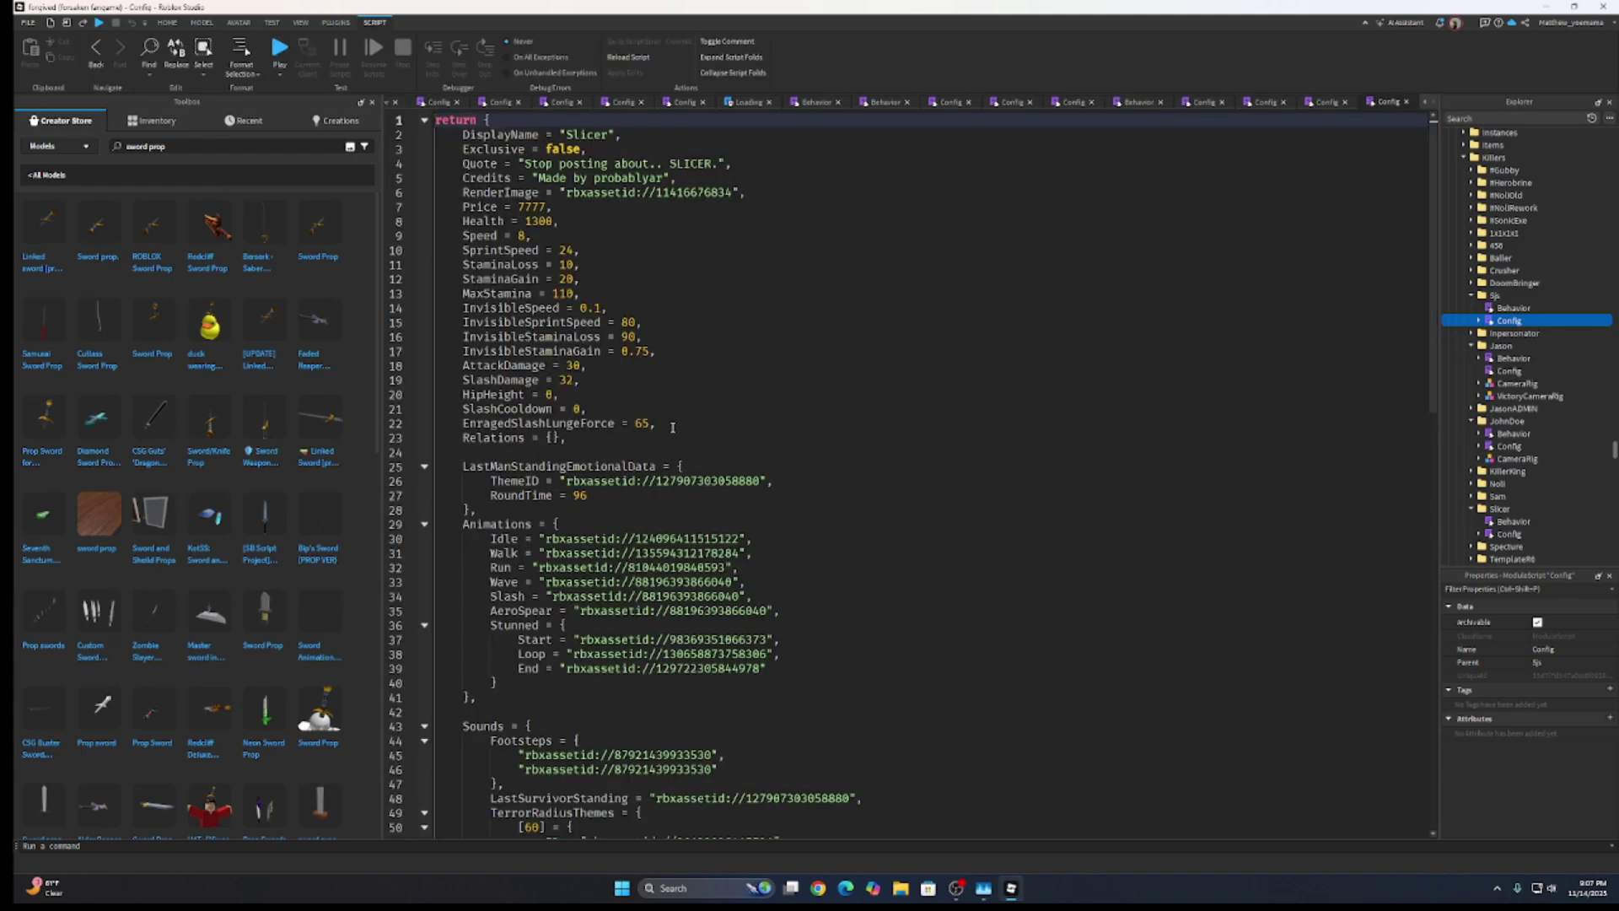
{"action": "left_click_drag", "start_coordinate": [562, 134], "coordinate": [596, 135]}
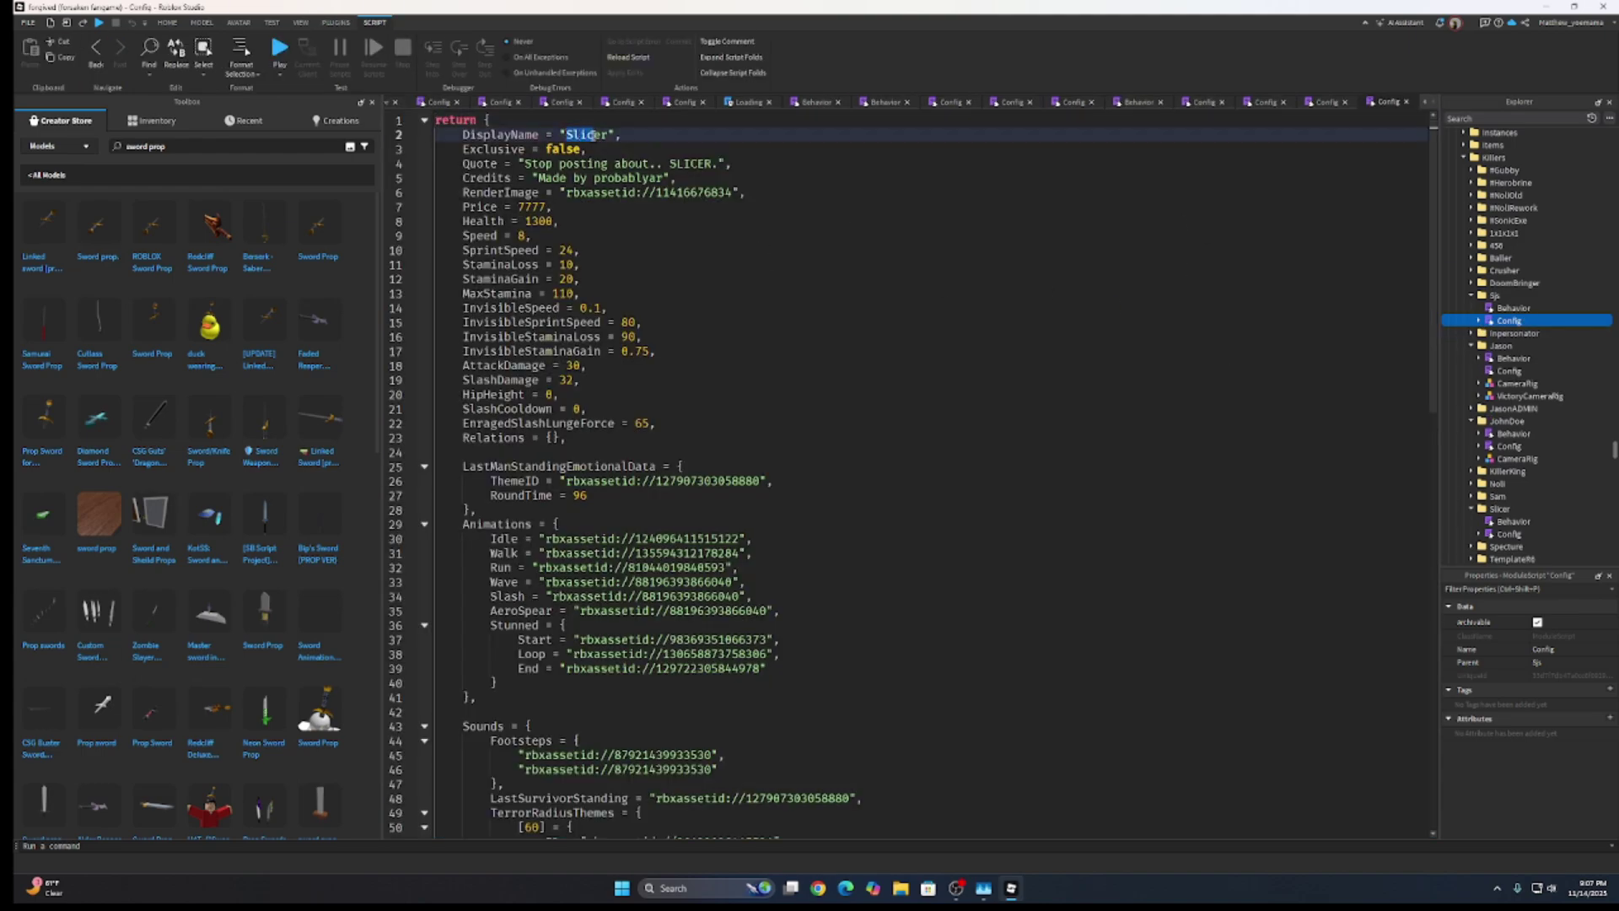
{"action": "type", "text": "Sjs"}
Step: Set Exclusive to true in the Config and replace SLICER in the Quote with Sjs
{"action": "left_click_drag", "start_coordinate": [547, 149], "coordinate": [579, 150]}
{"action": "left_click", "coordinate": [547, 149]}
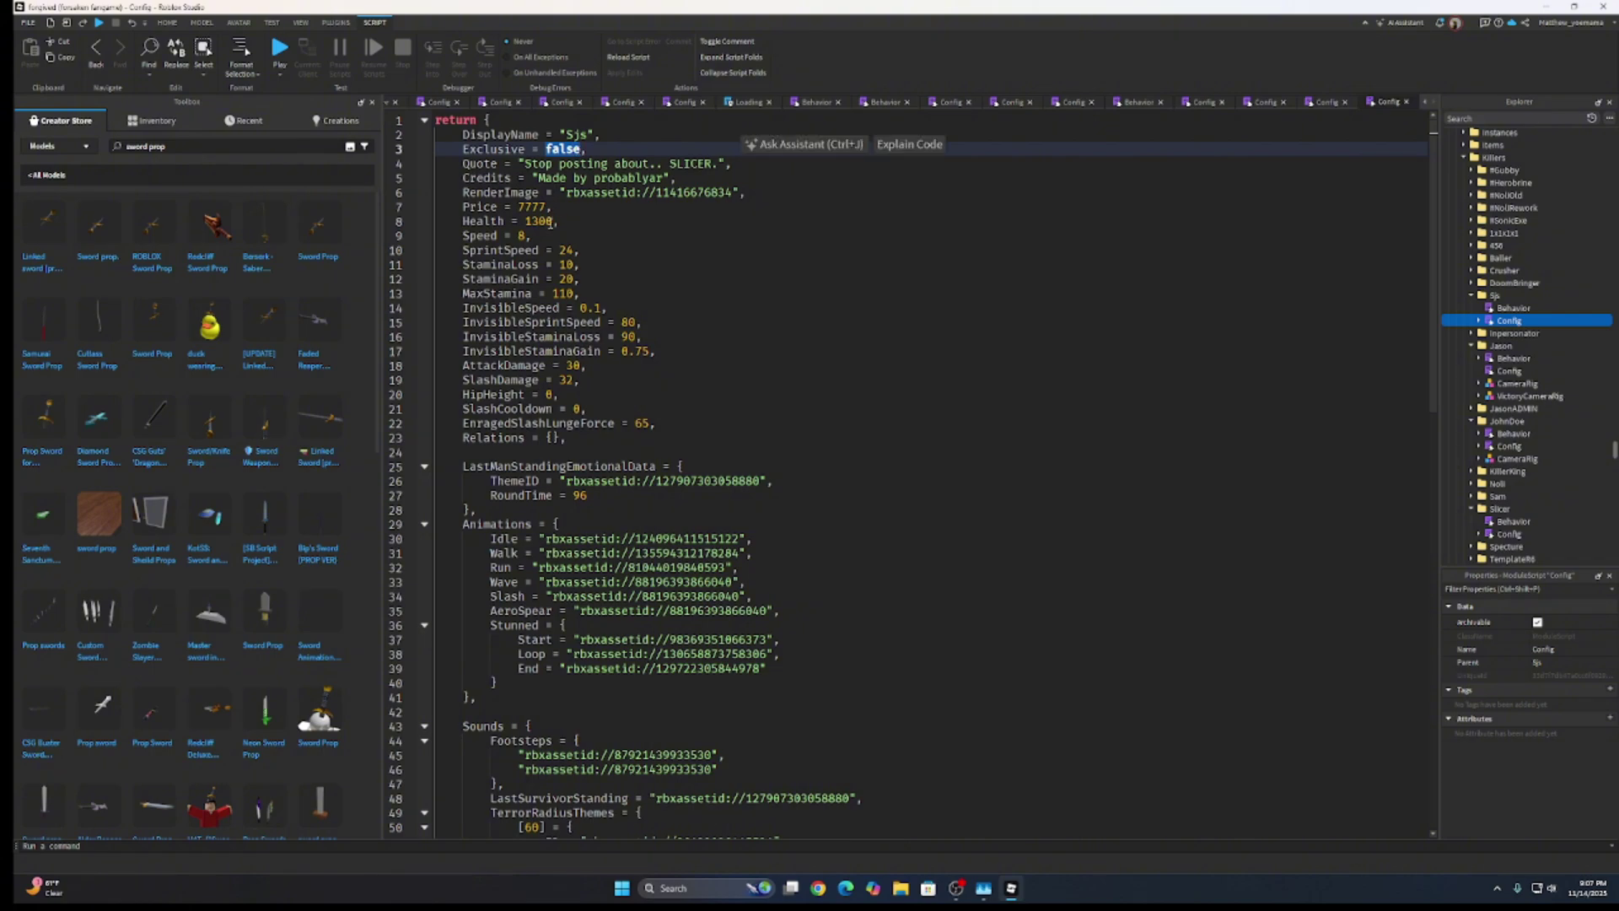
{"action": "type", "text": "t"}
{"action": "key", "text": "BackSpace"}
{"action": "type", "text": "tu"}
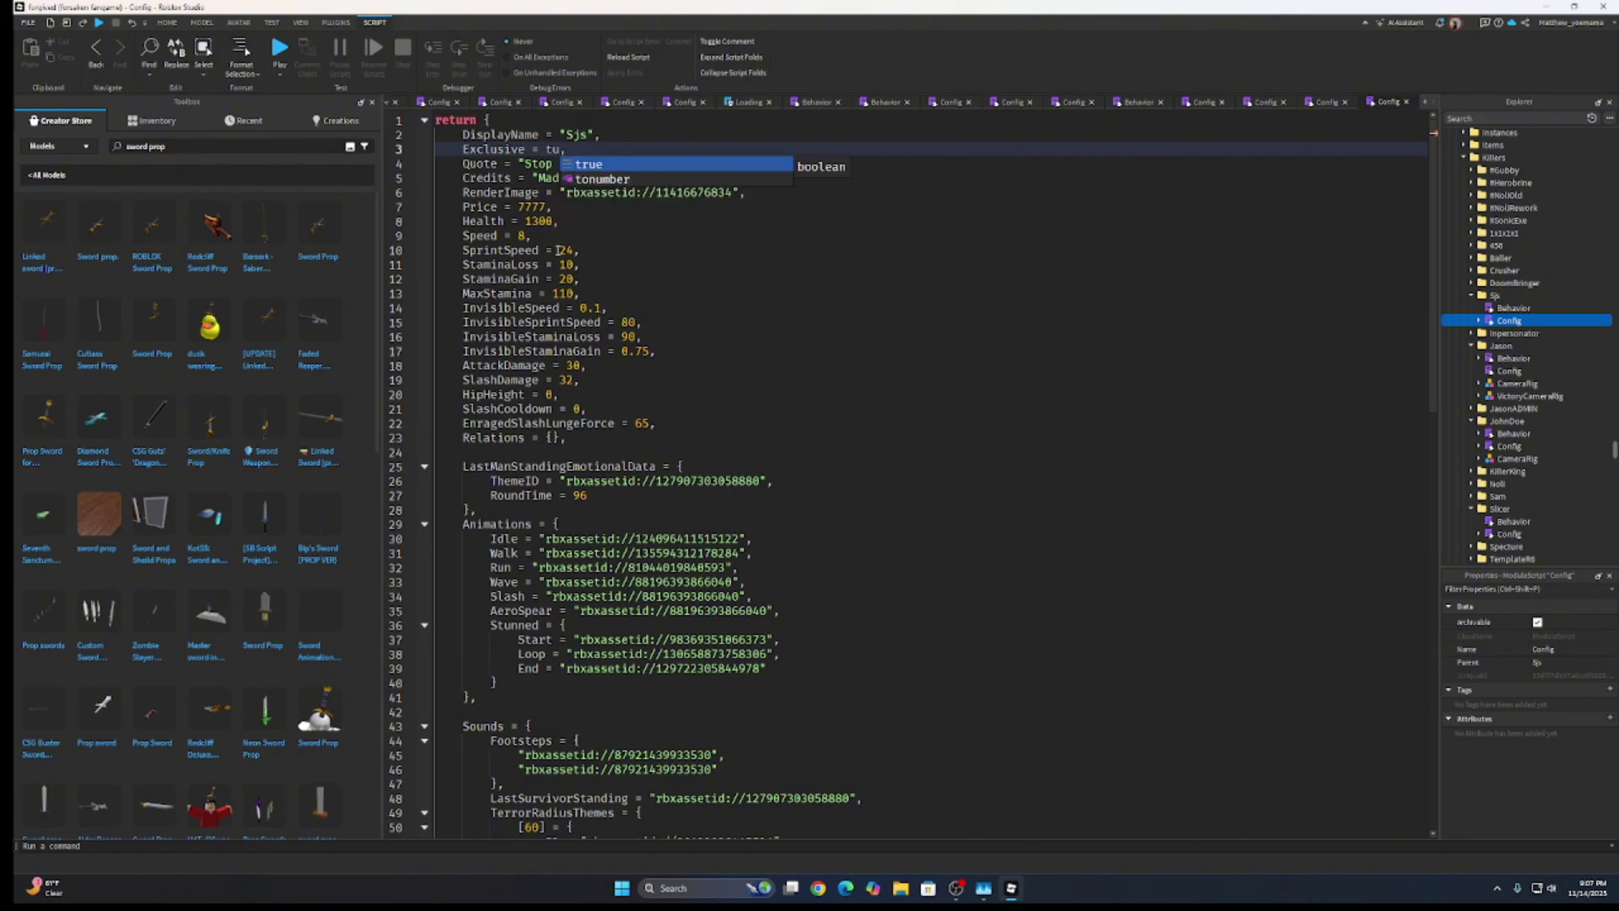
{"action": "key", "text": "BackSpace"}
{"action": "type", "text": "rue"}
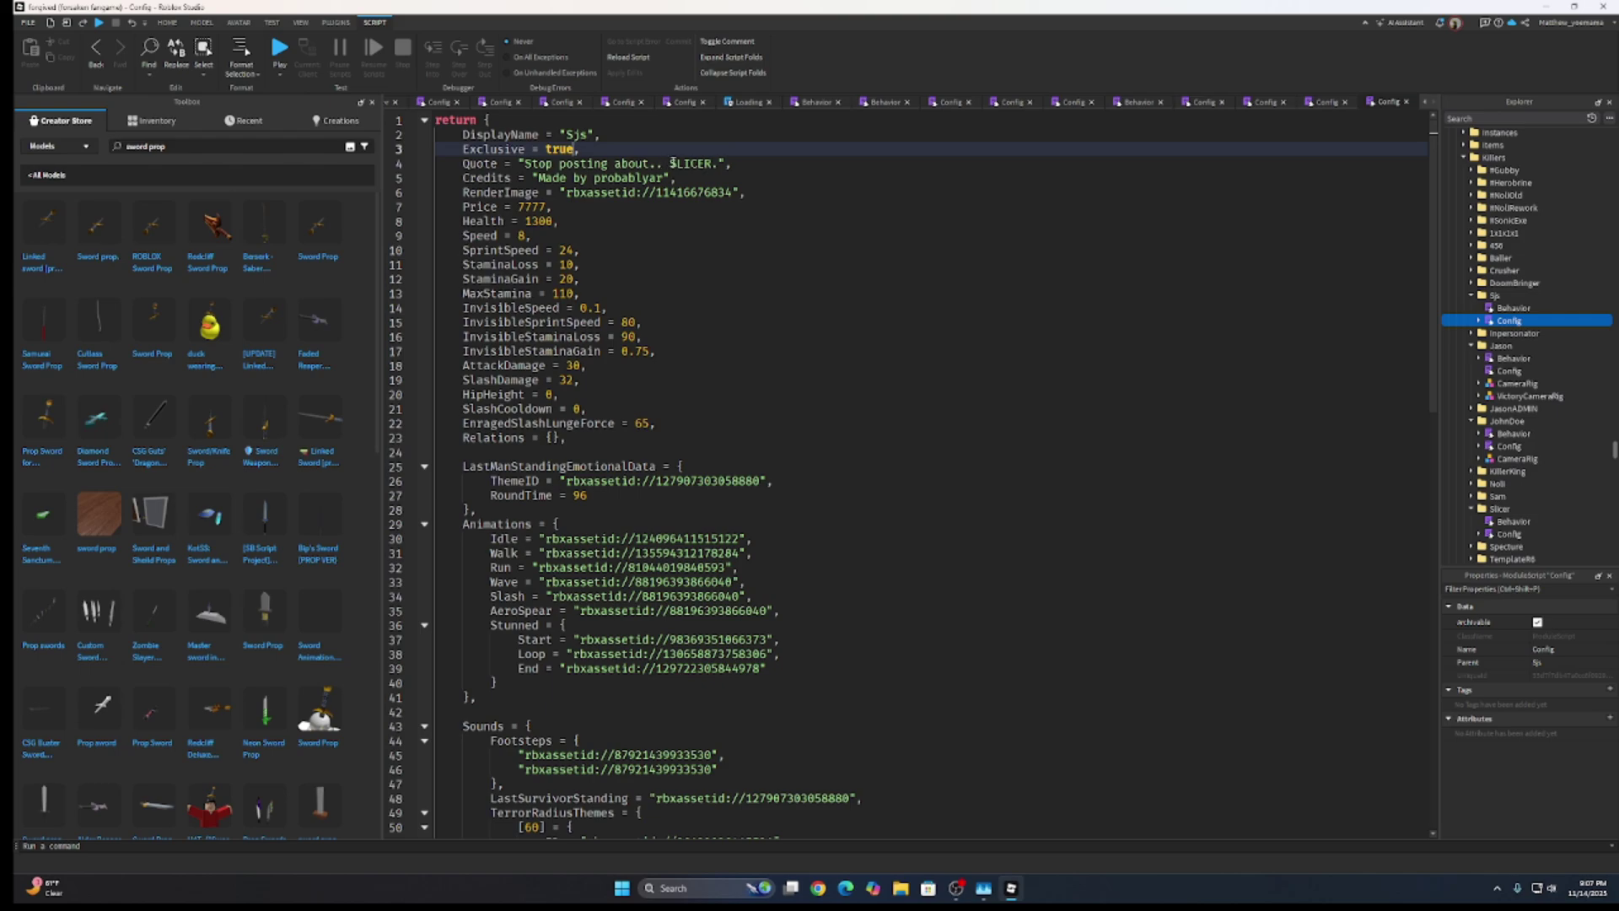
{"action": "left_click_drag", "start_coordinate": [672, 162], "coordinate": [719, 163]}
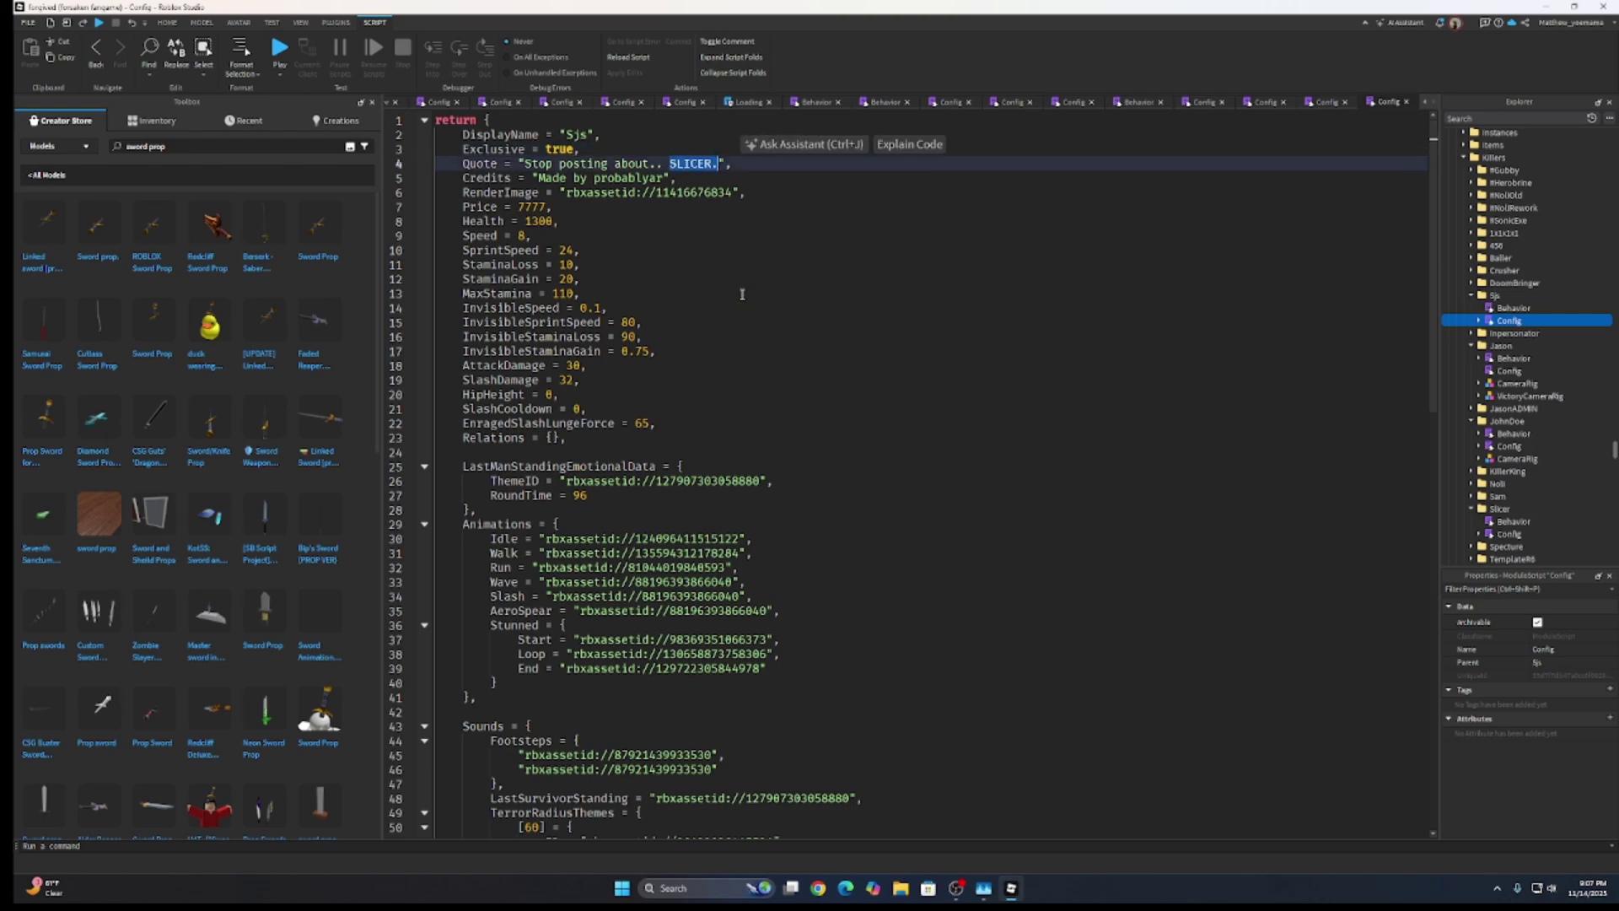
{"action": "key", "text": "BackSpace"}
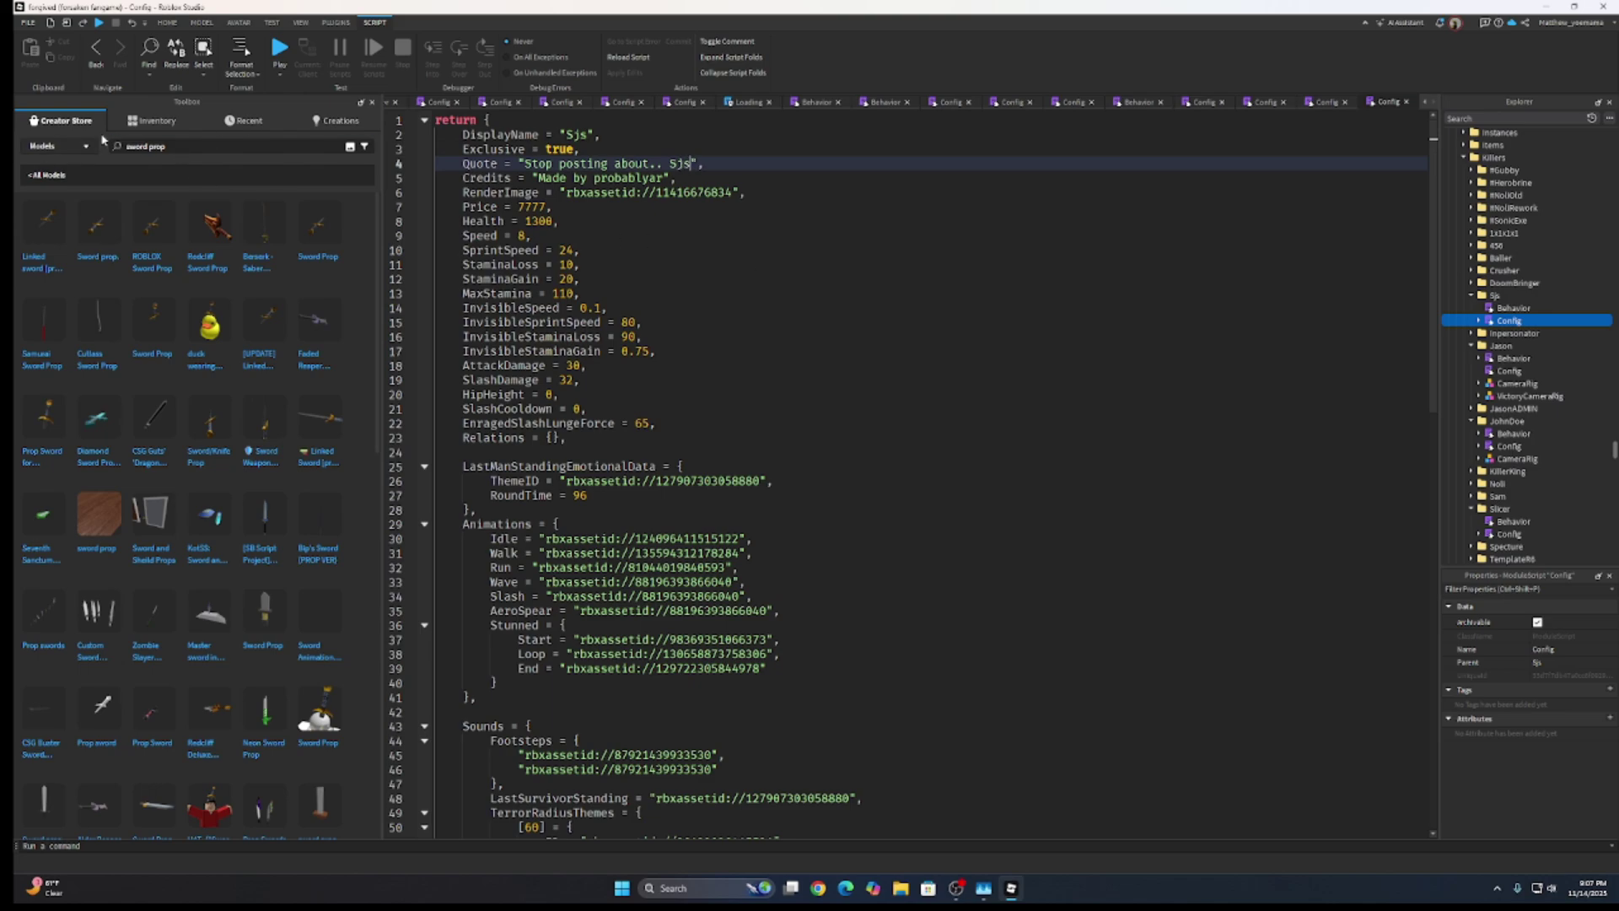
Step: Switch the Creator Store search to decals and search for "guest"
{"action": "left_click", "coordinate": [59, 147]}
{"action": "left_click", "coordinate": [45, 232]}
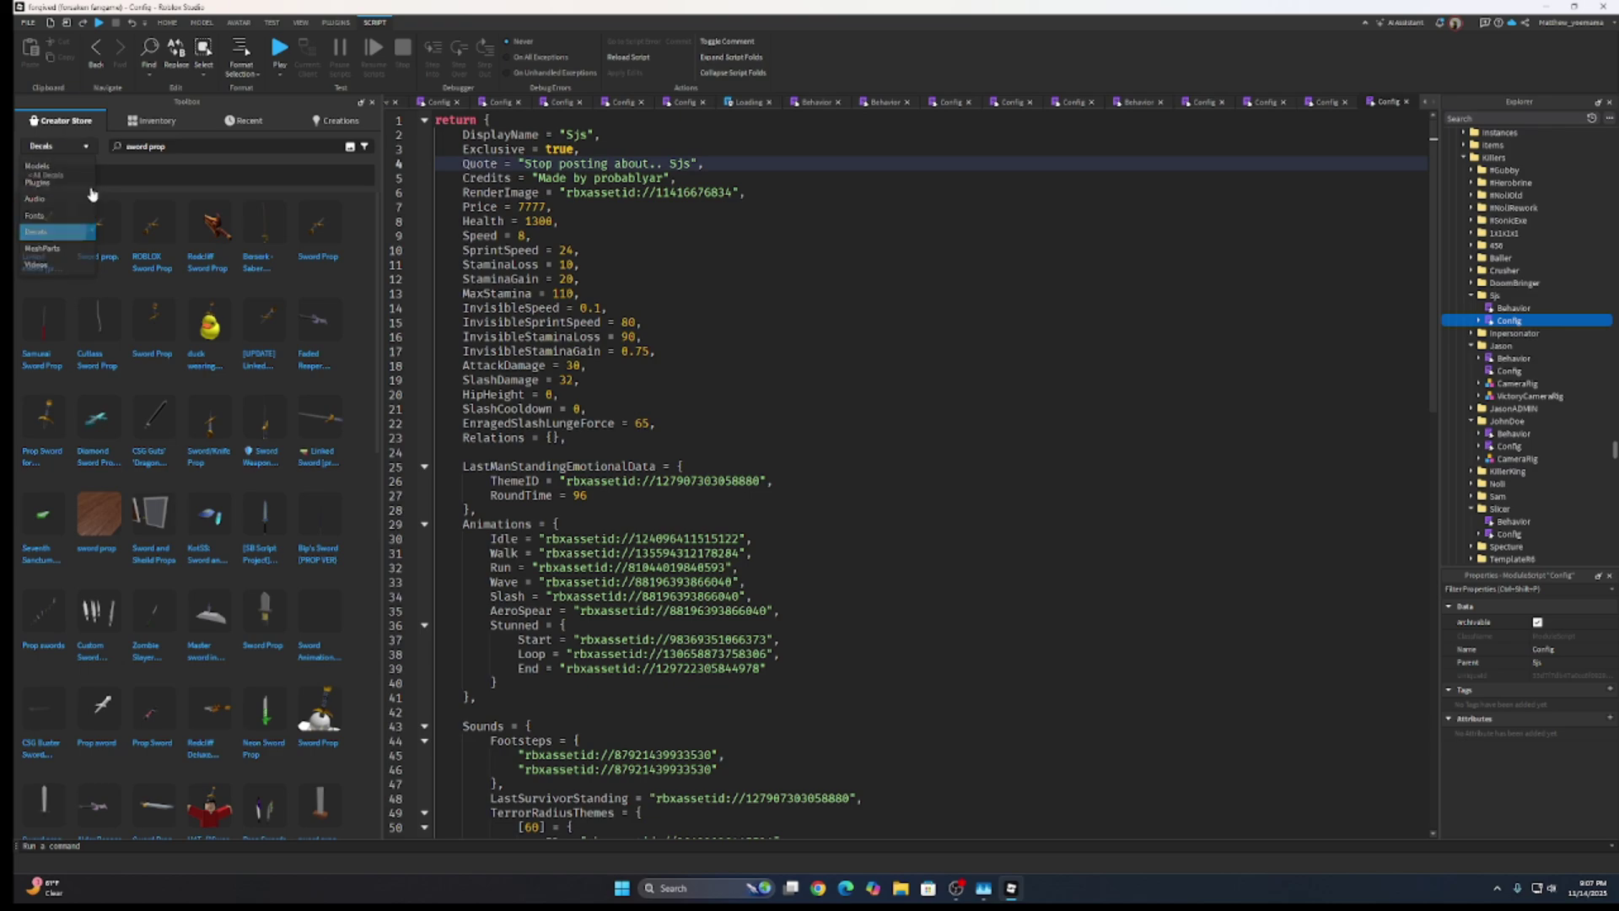
{"action": "left_click", "coordinate": [194, 148]}
{"action": "left_click_drag", "start_coordinate": [194, 151], "coordinate": [98, 168]}
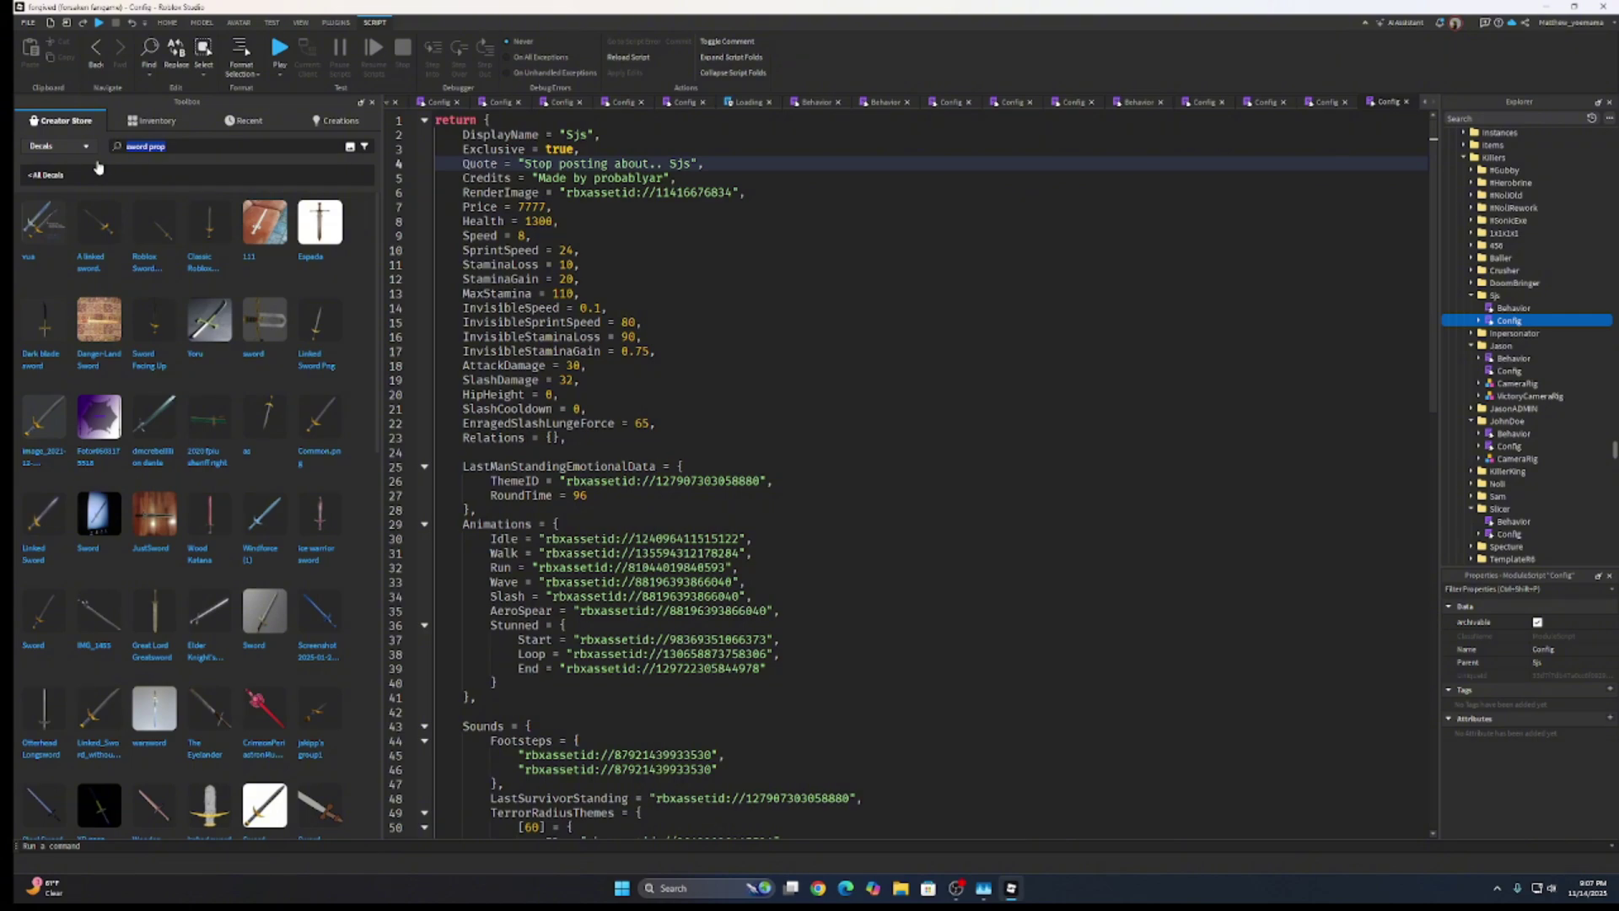
{"action": "type", "text": "guest"}
{"action": "key", "text": "Return"}
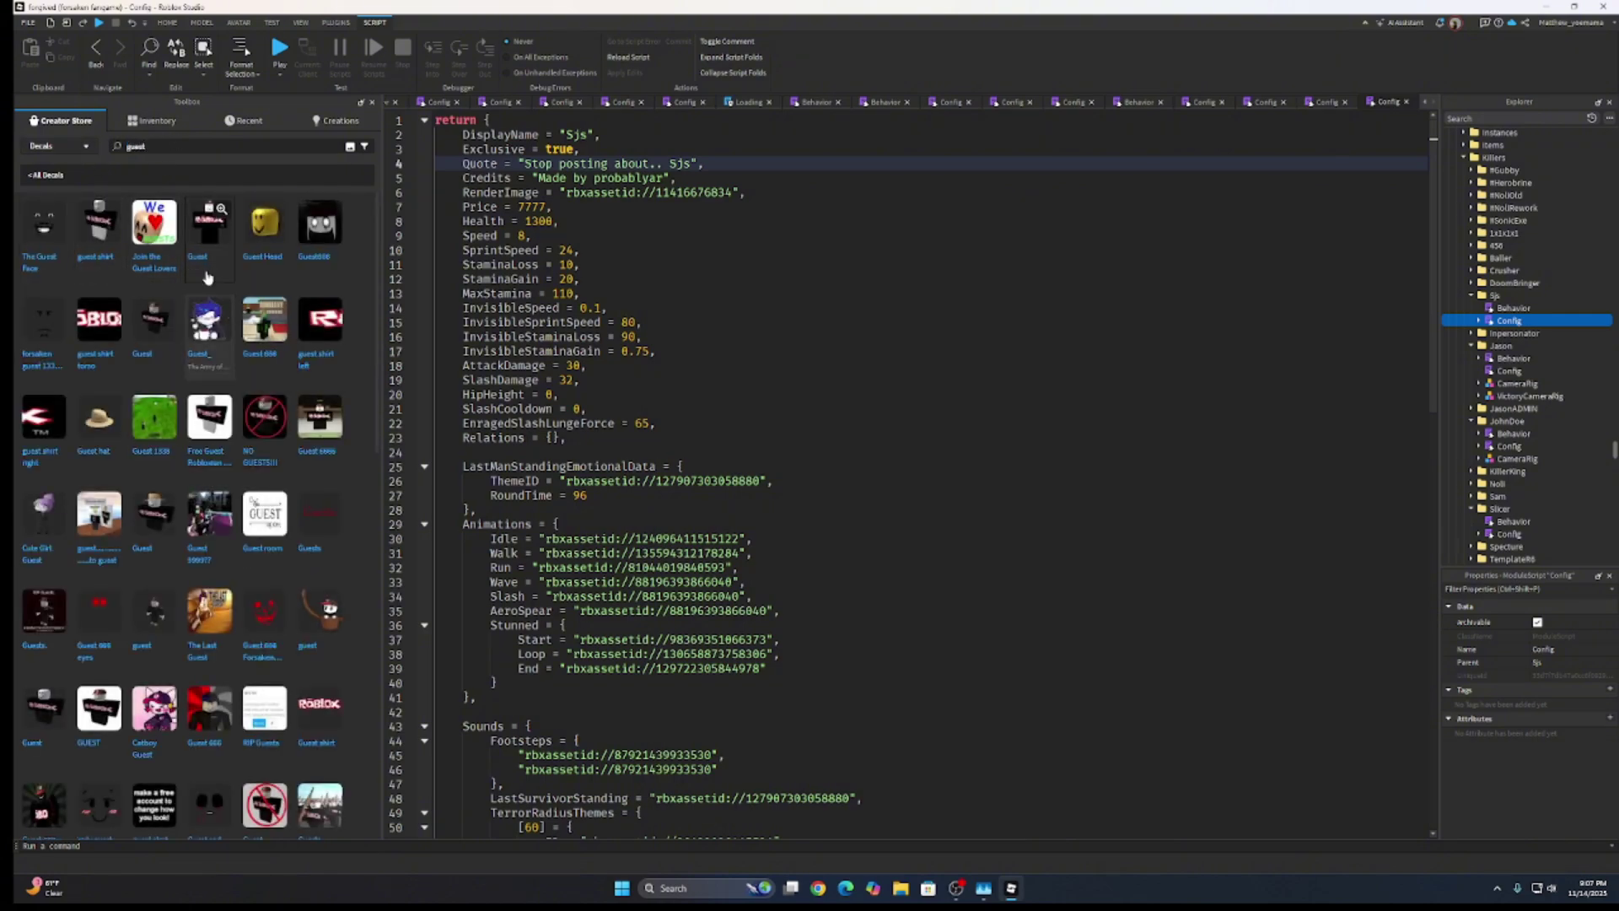
{"action": "right_click", "coordinate": [211, 237]}
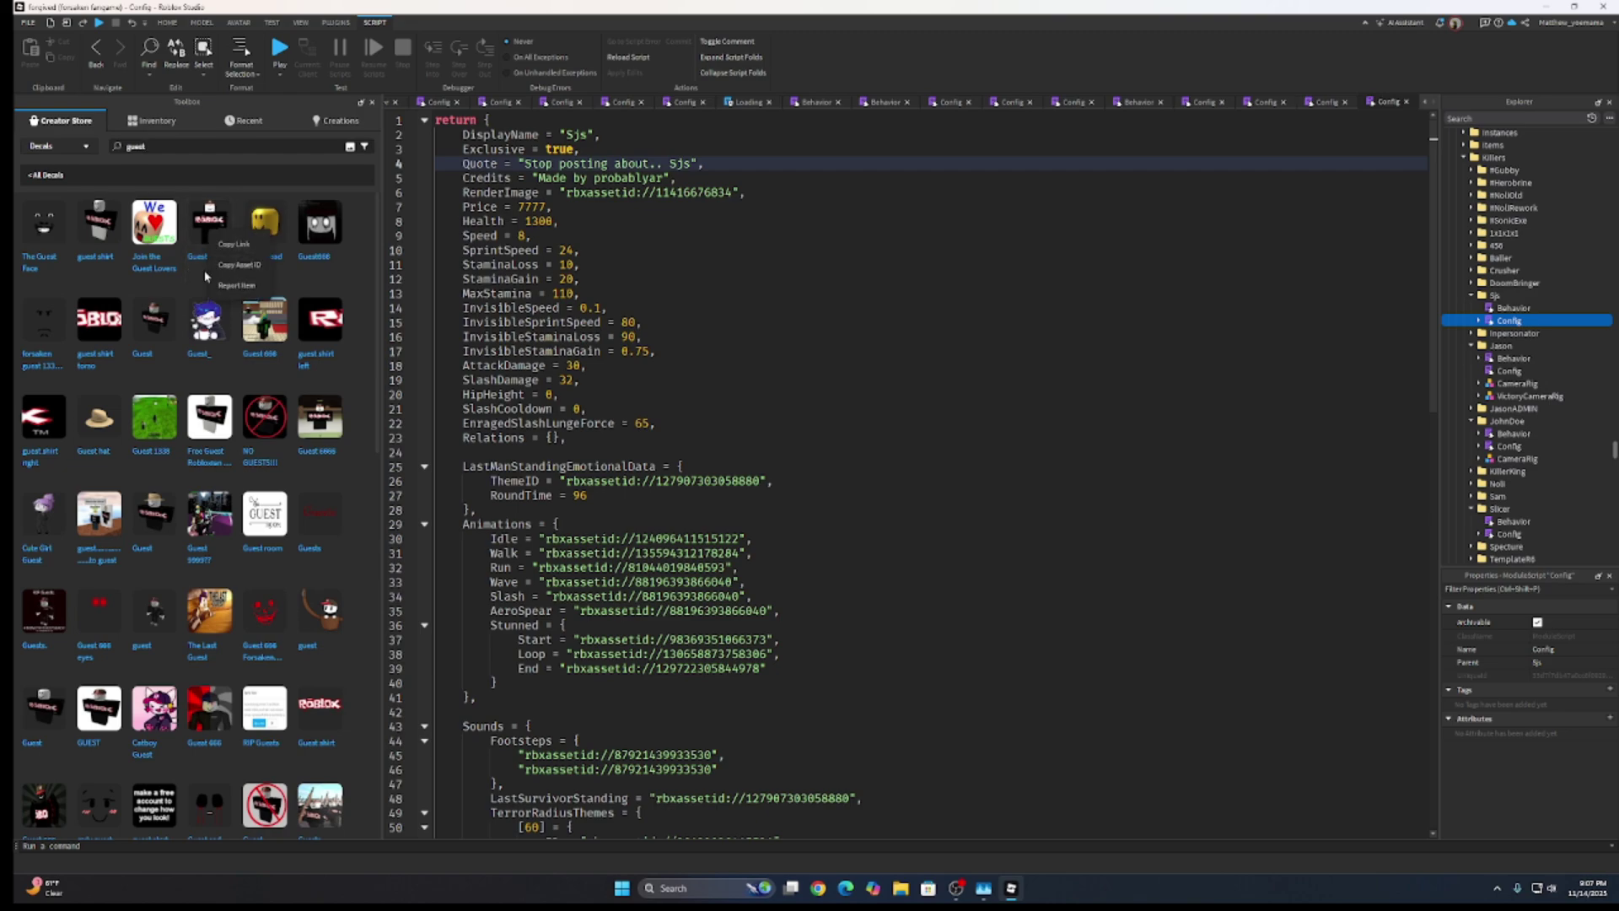
{"action": "left_click", "coordinate": [239, 439]}
{"action": "right_click", "coordinate": [159, 326]}
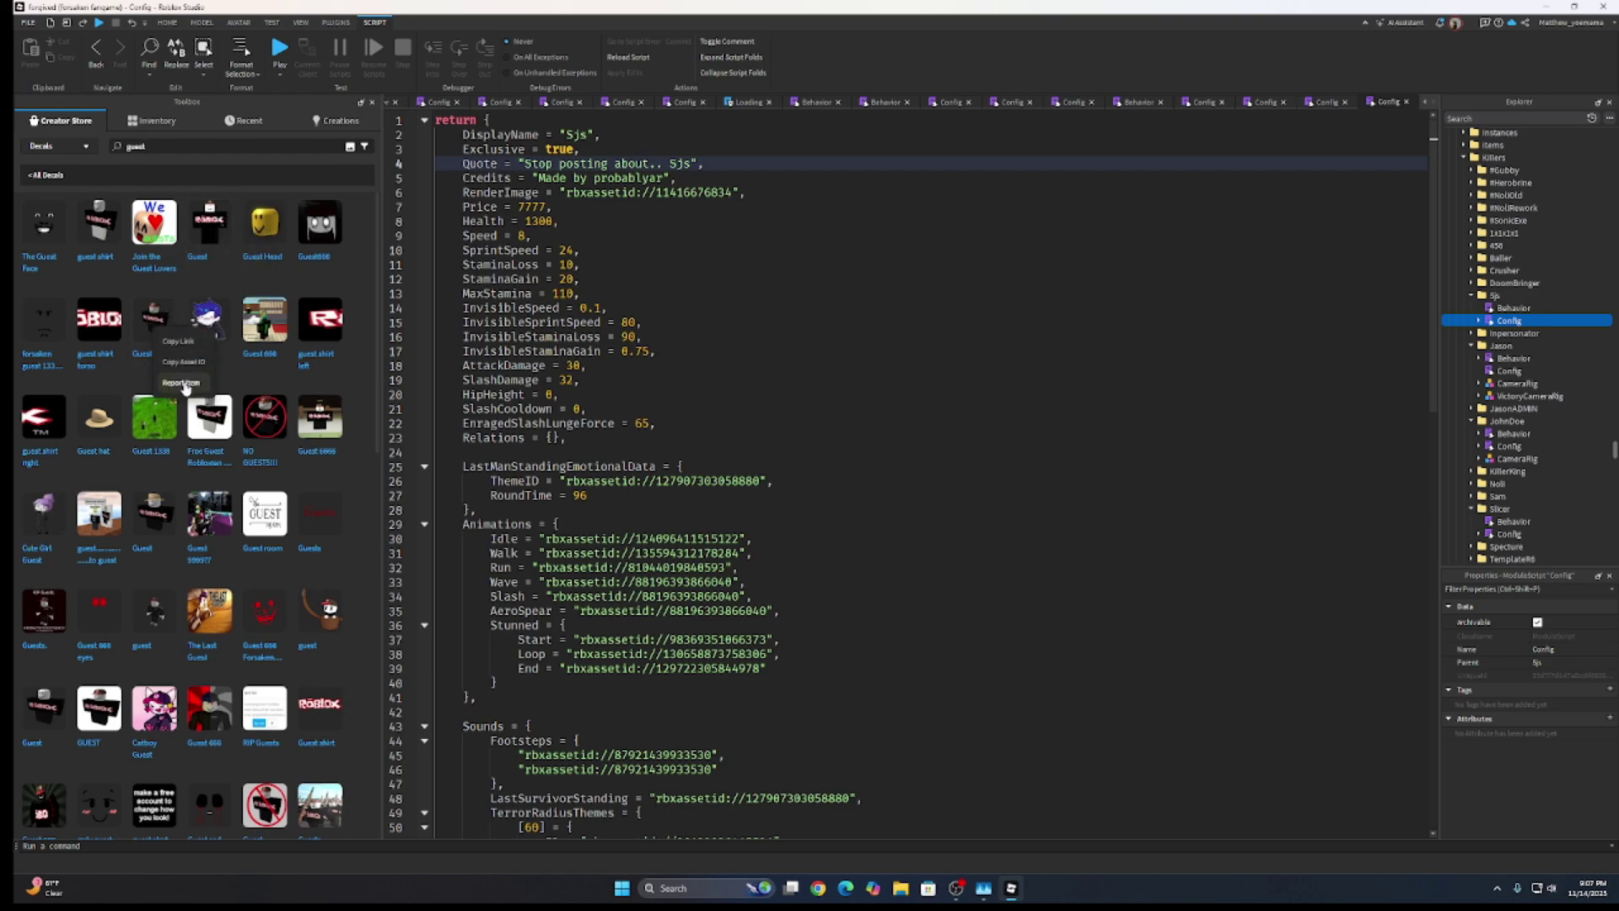
{"action": "left_click", "coordinate": [118, 334]}
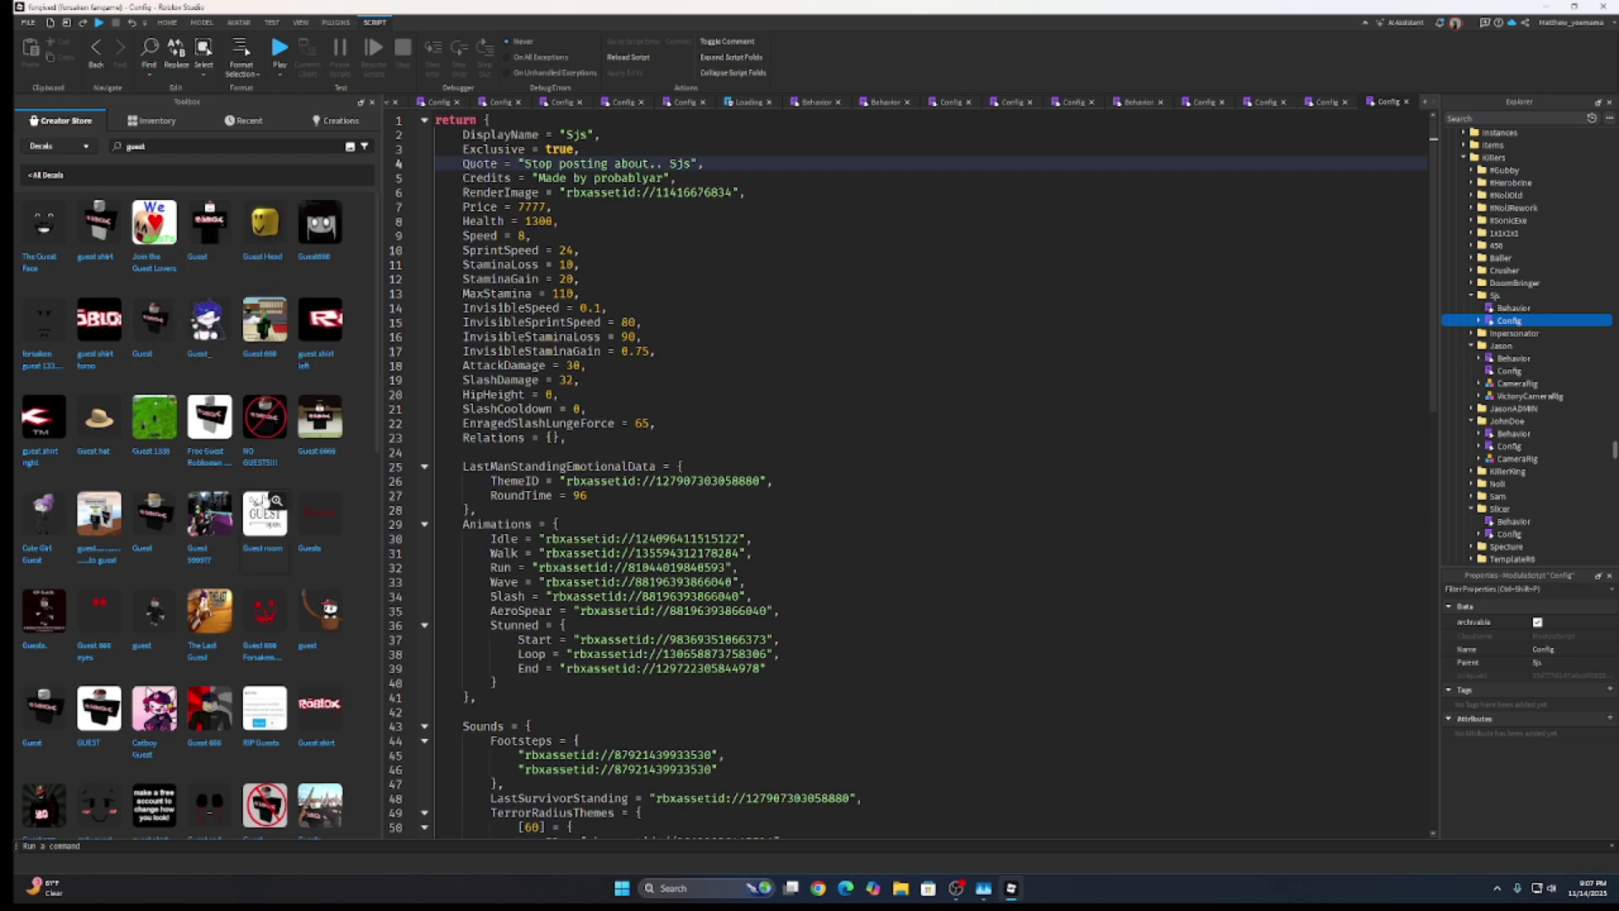
{"action": "right_click", "coordinate": [96, 718]}
{"action": "left_click", "coordinate": [183, 722]}
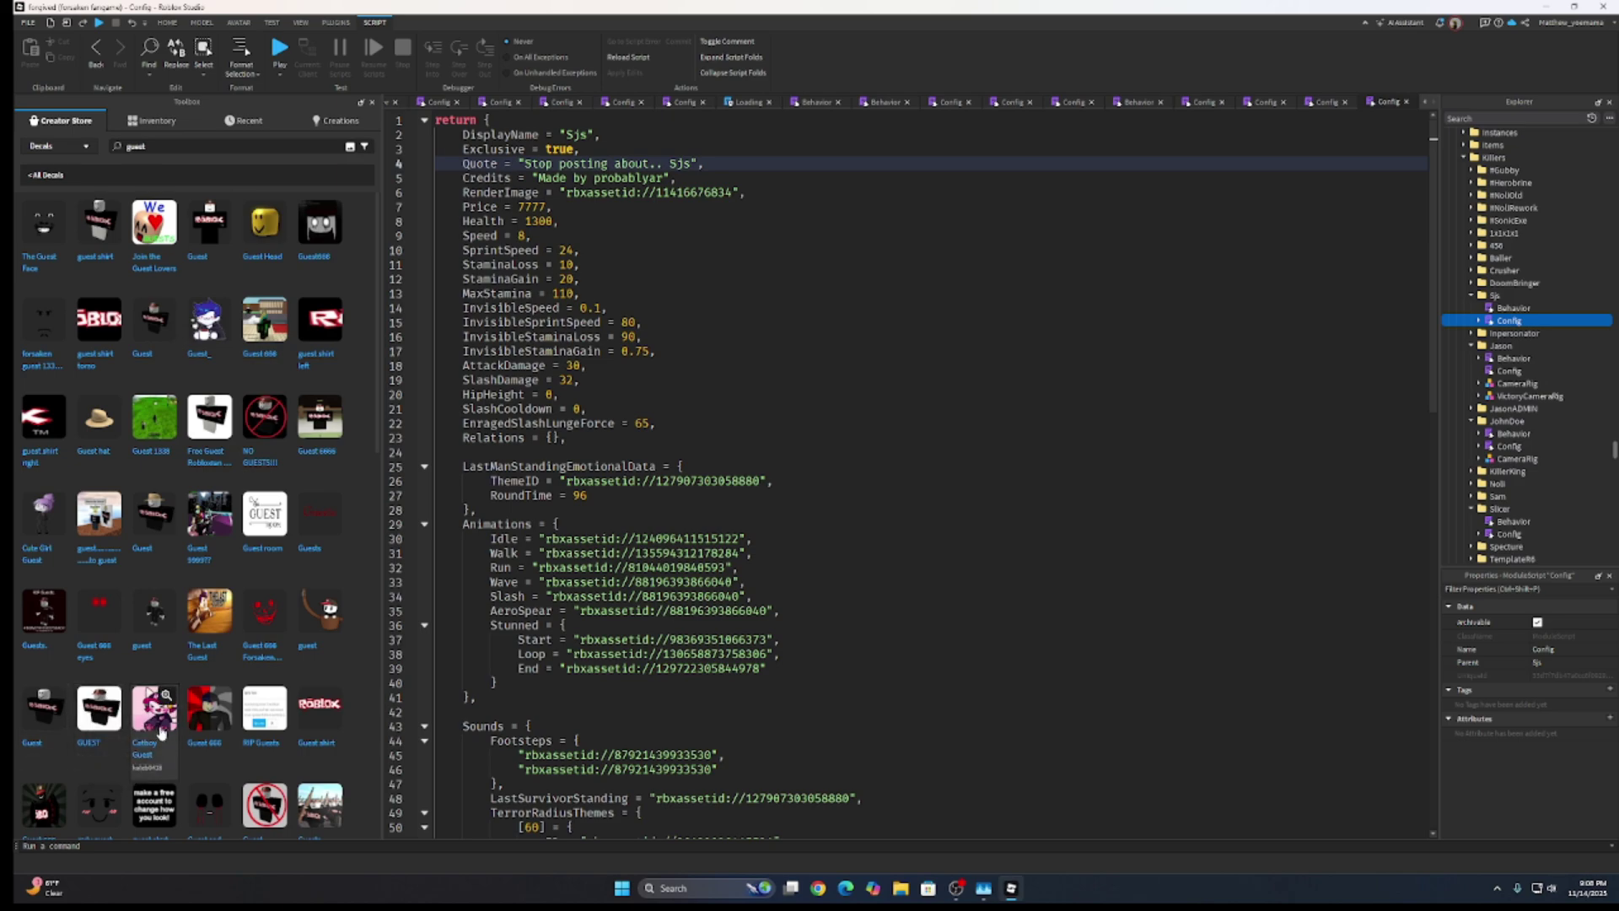
Step: Copy the texture ID of the guest 666 forsaken decal and replace the RenderImage asset ID in the Config with it
{"action": "scroll", "coordinate": [164, 725], "scroll_direction": "down", "scroll_amount": 5}
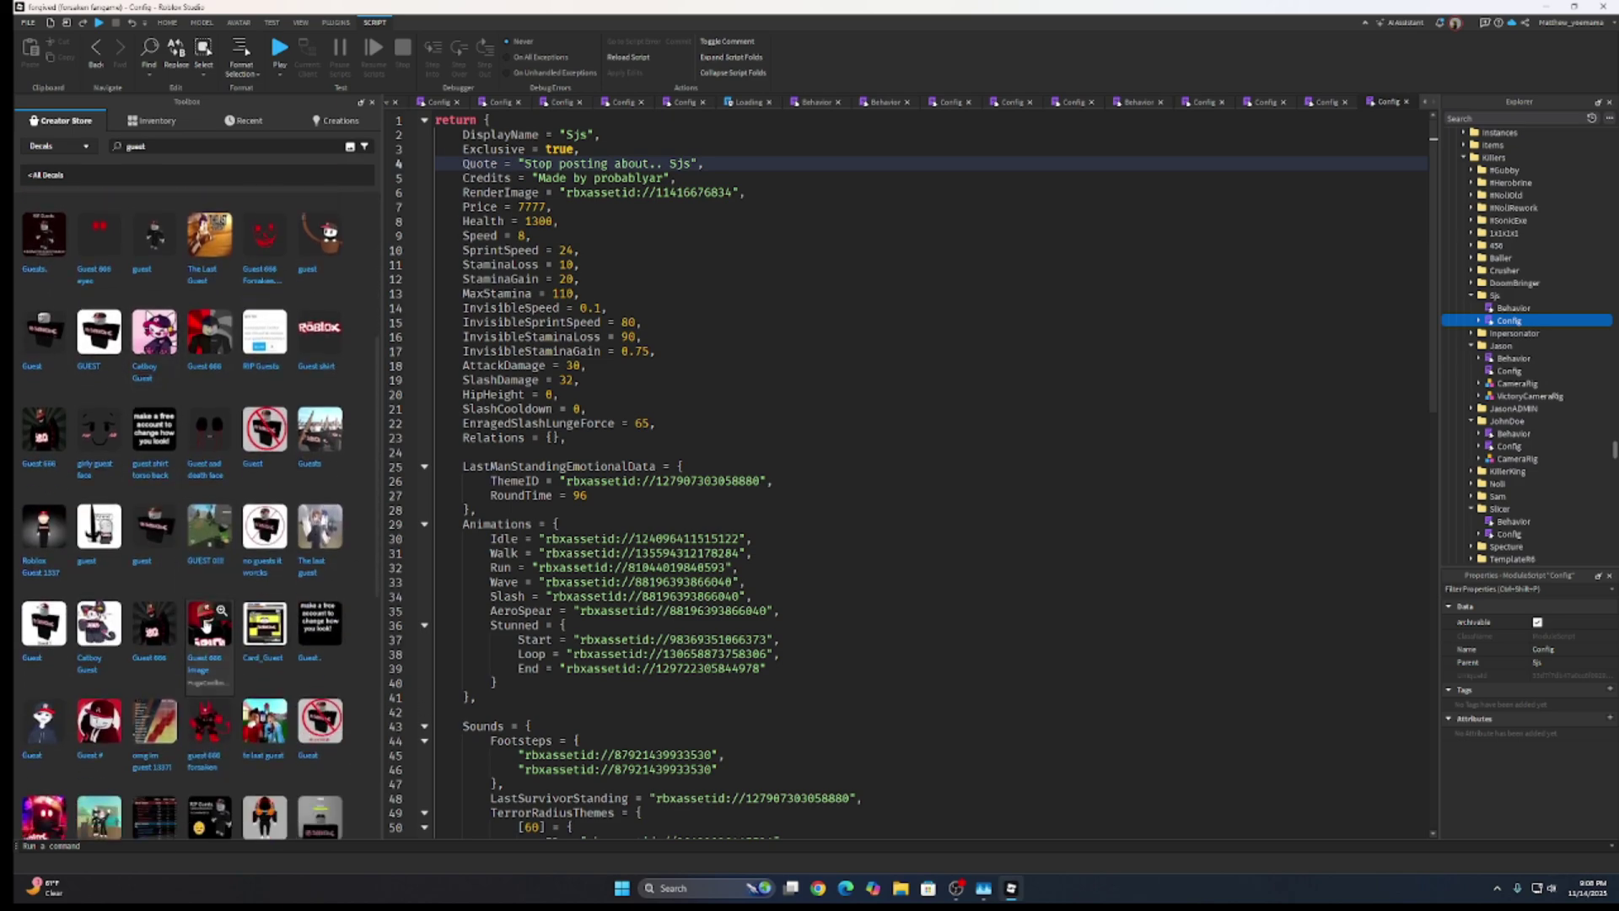
{"action": "scroll", "coordinate": [194, 675], "scroll_direction": "down", "scroll_amount": 1}
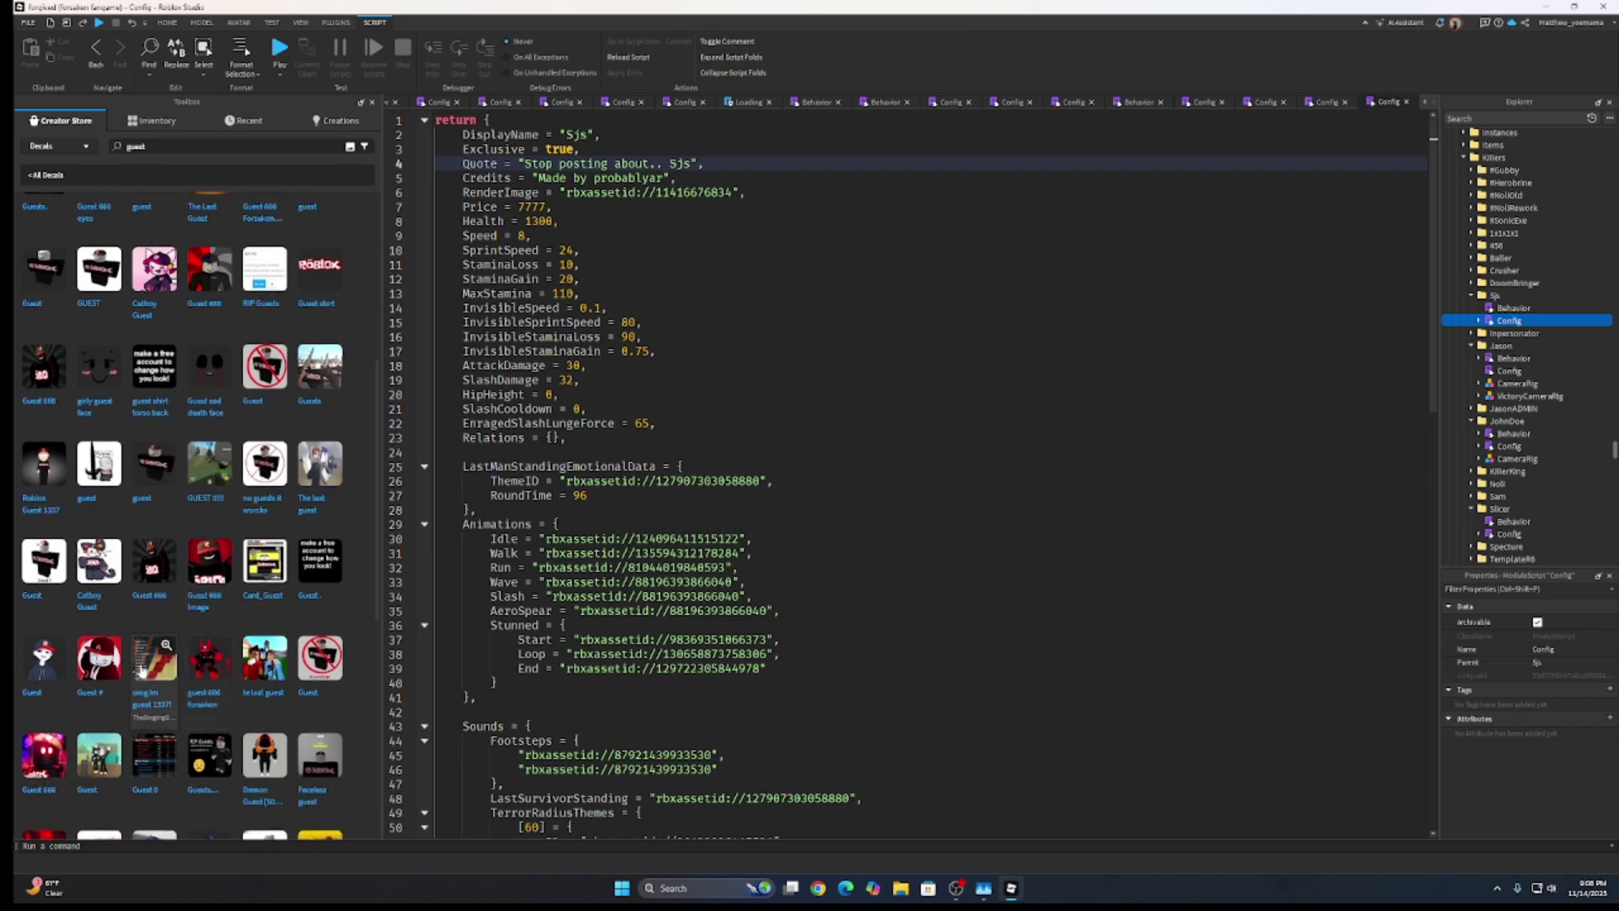
{"action": "right_click", "coordinate": [207, 670]}
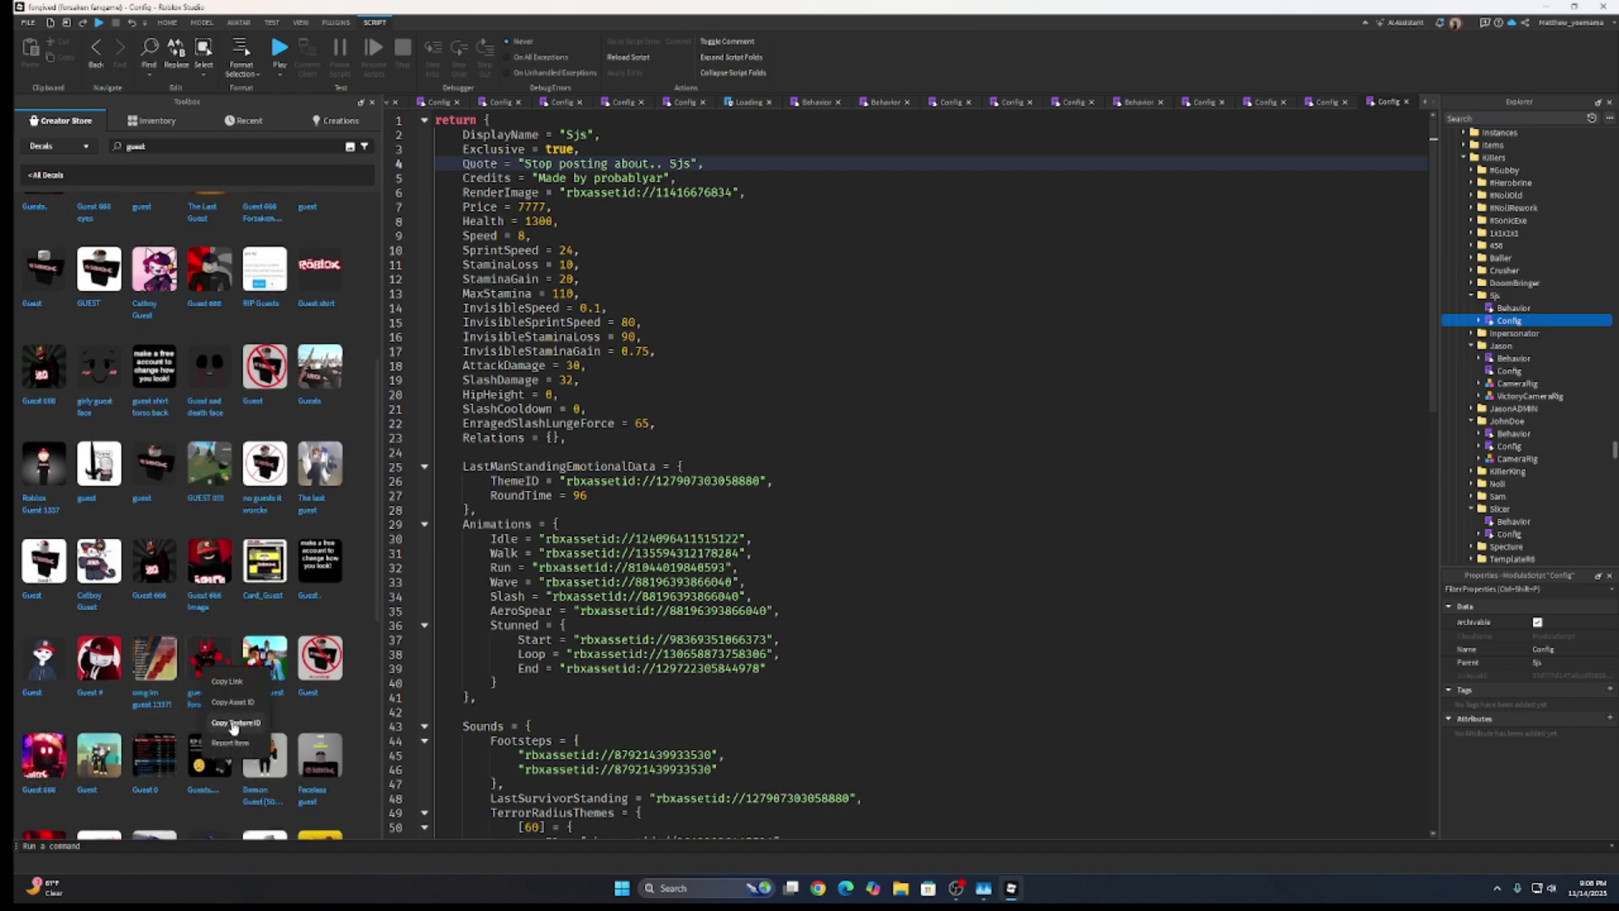
{"action": "left_click", "coordinate": [234, 727]}
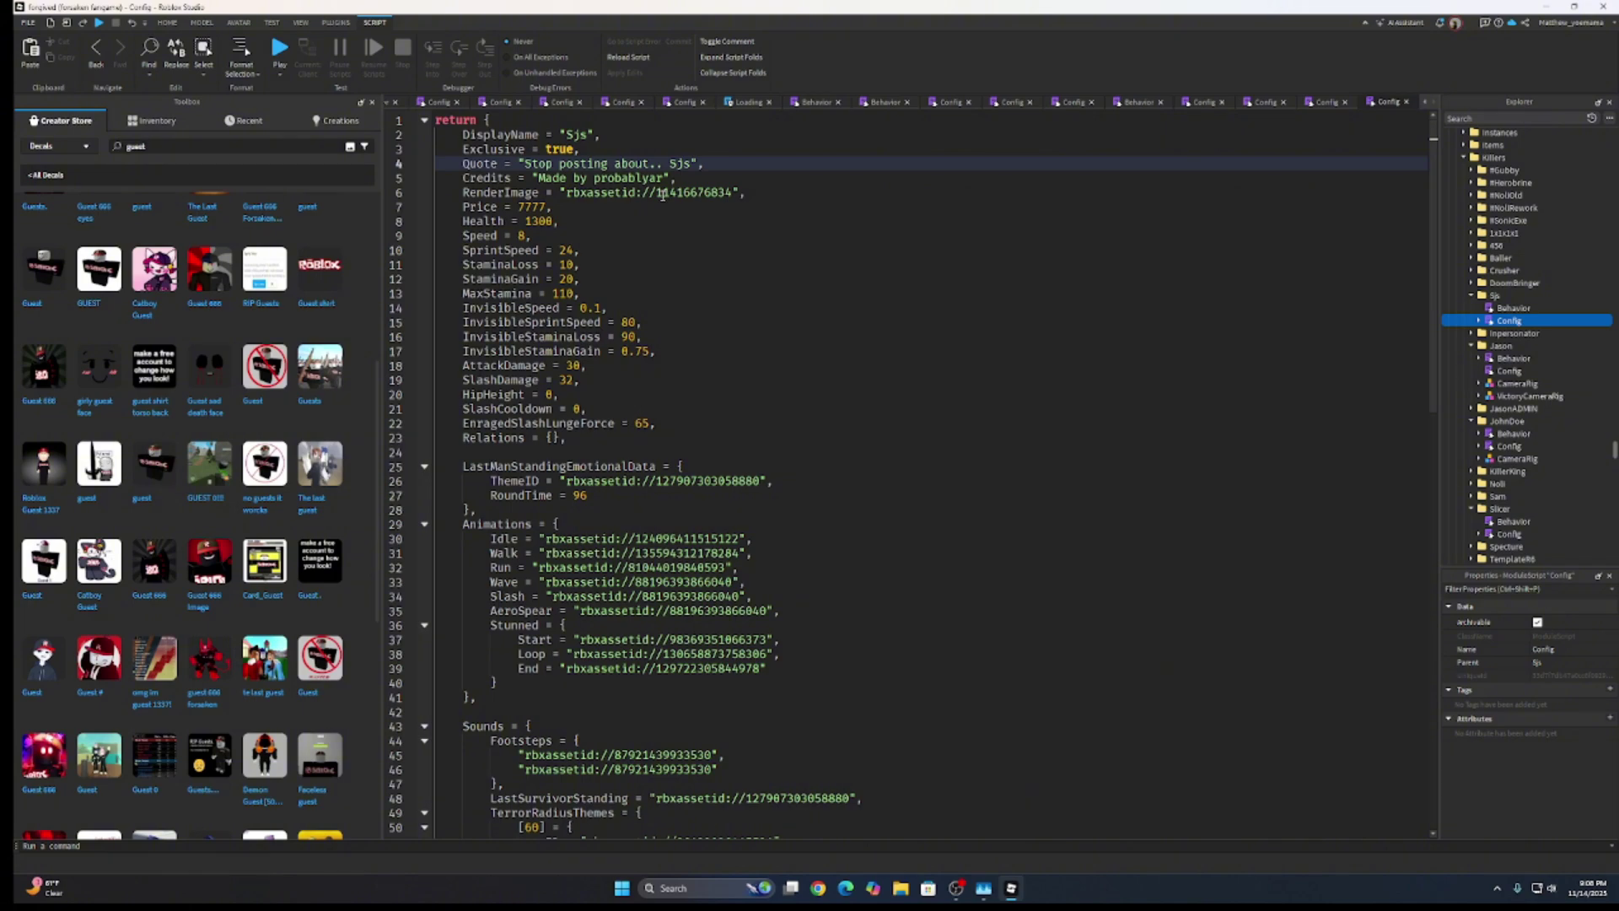
{"action": "double_click", "coordinate": [655, 193]}
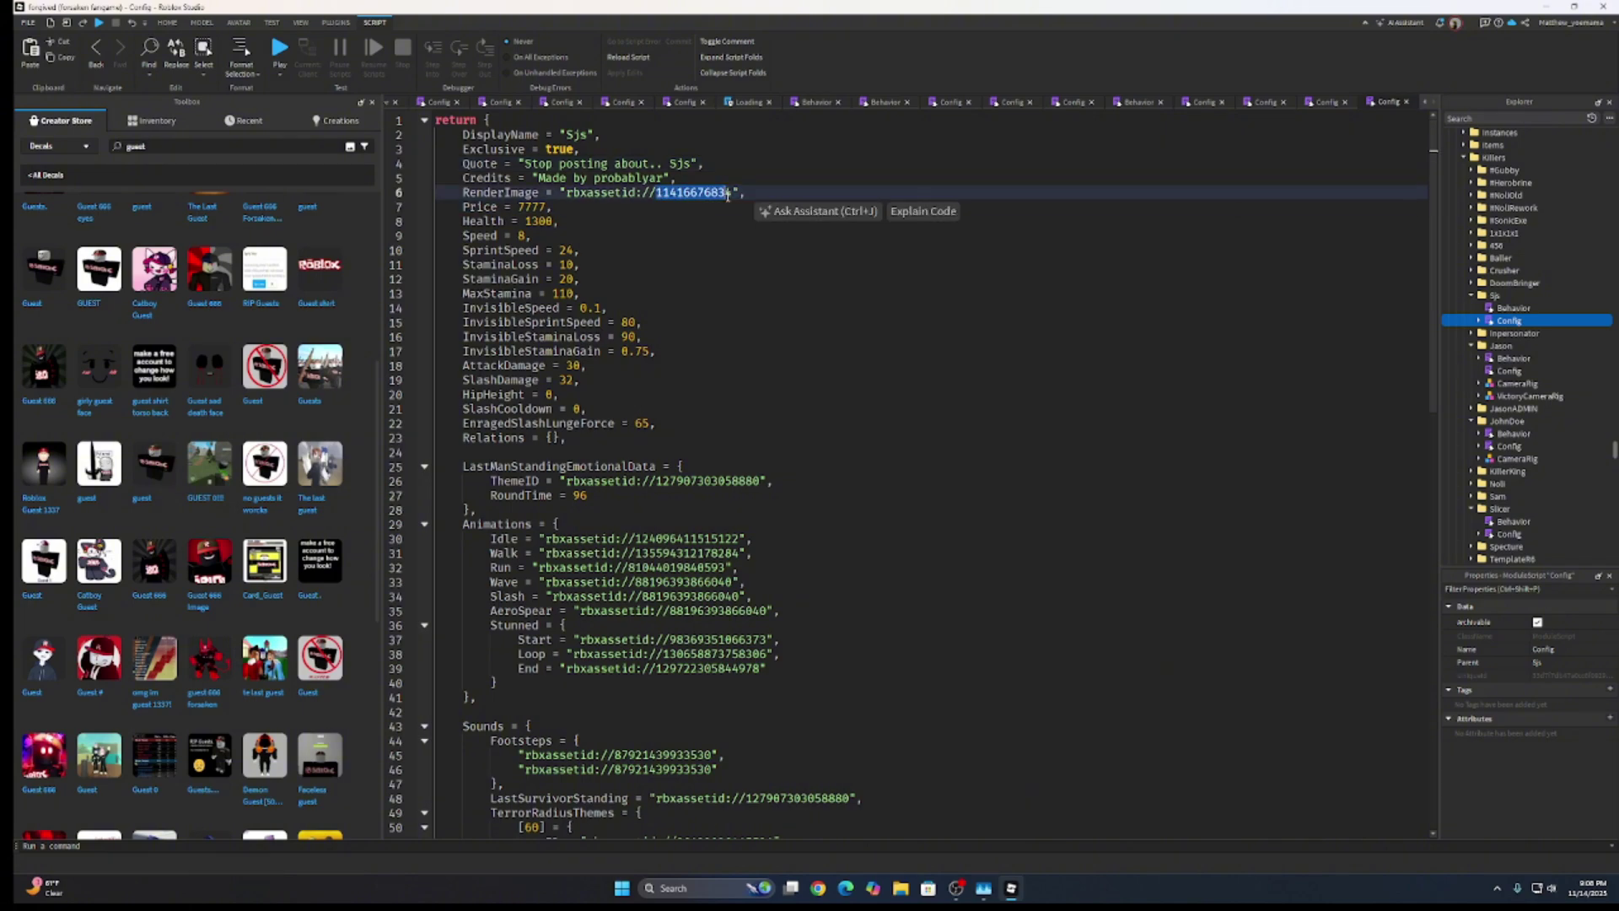
{"action": "key", "text": "ctrl+v"}
{"action": "left_click_drag", "start_coordinate": [732, 193], "coordinate": [658, 193]}
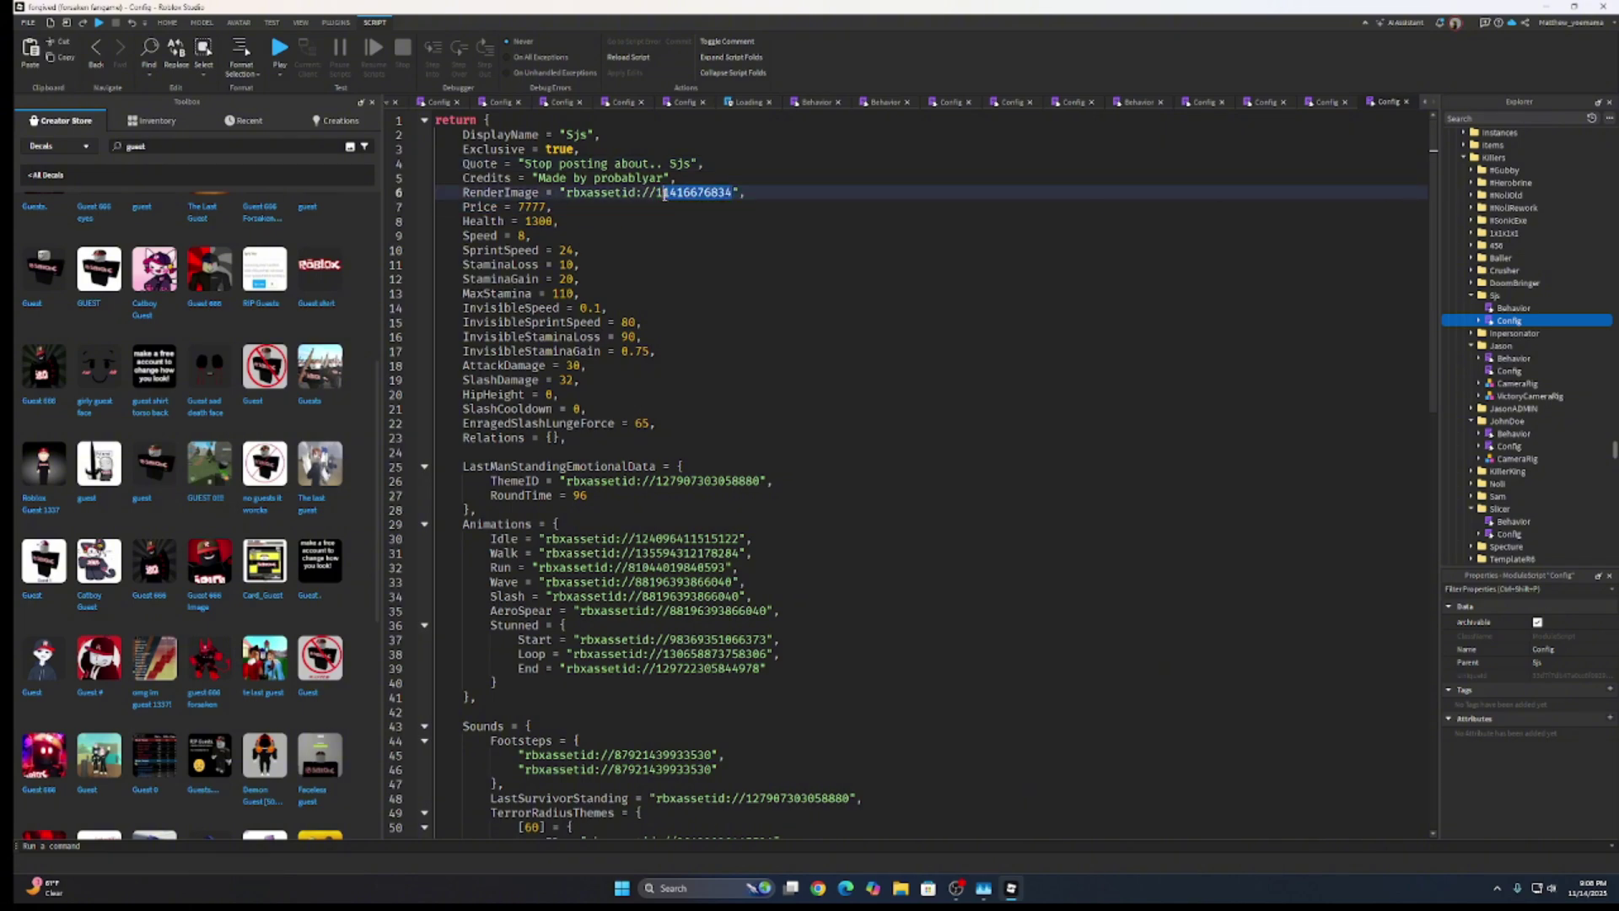
{"action": "key", "text": "ctrl+v"}
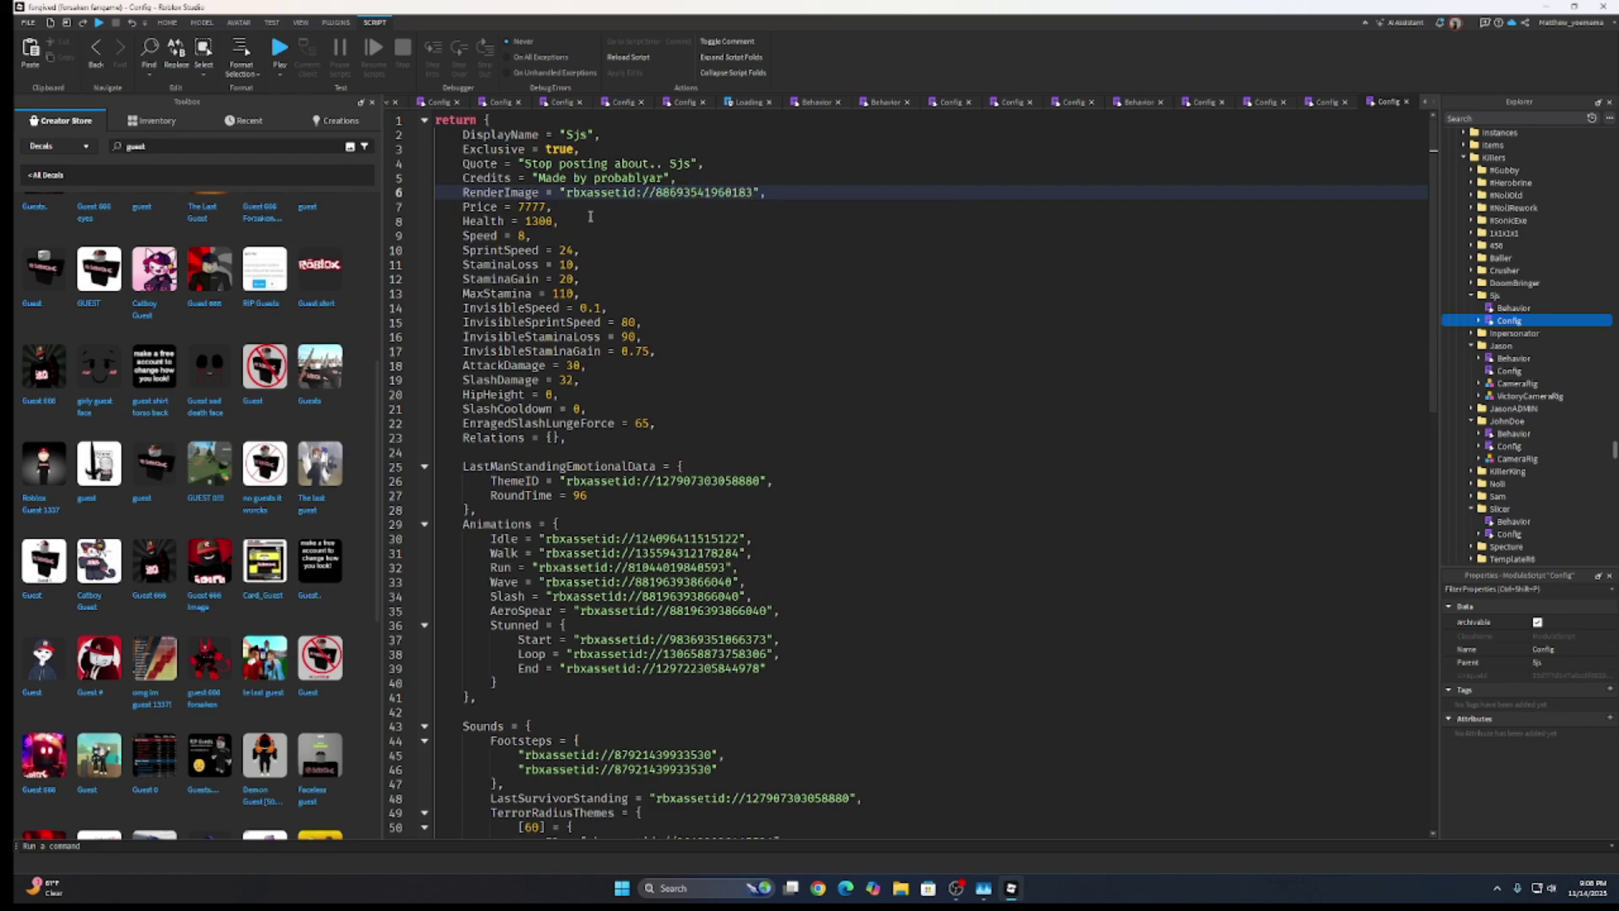
{"action": "scroll", "coordinate": [612, 496], "scroll_direction": "down", "scroll_amount": 2}
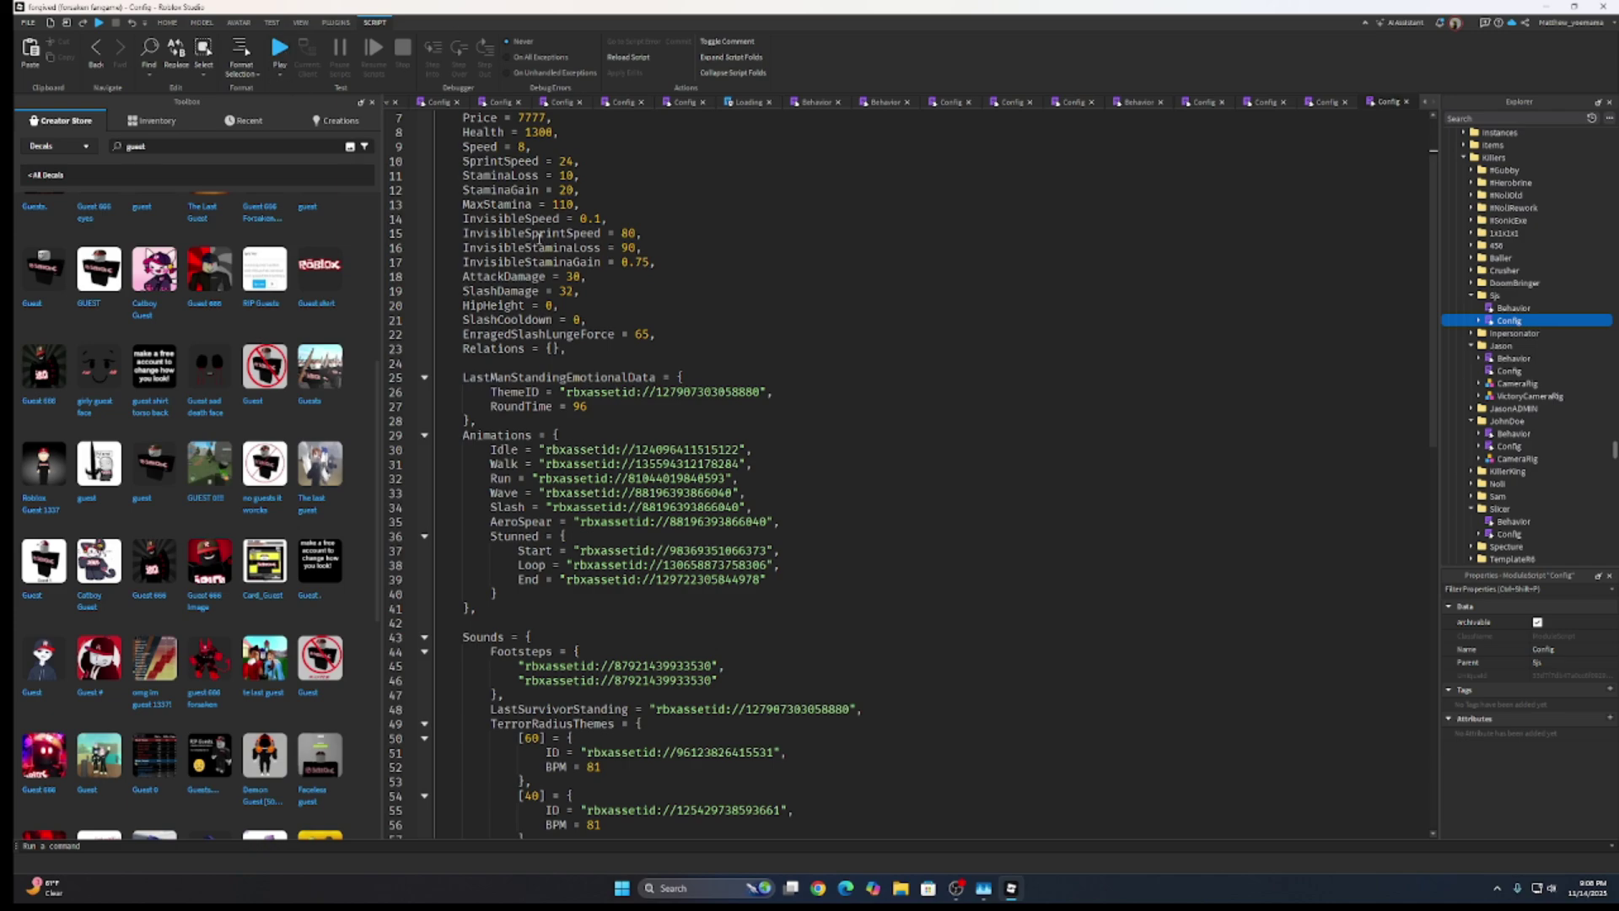
{"action": "scroll", "coordinate": [700, 569], "scroll_direction": "down", "scroll_amount": 1}
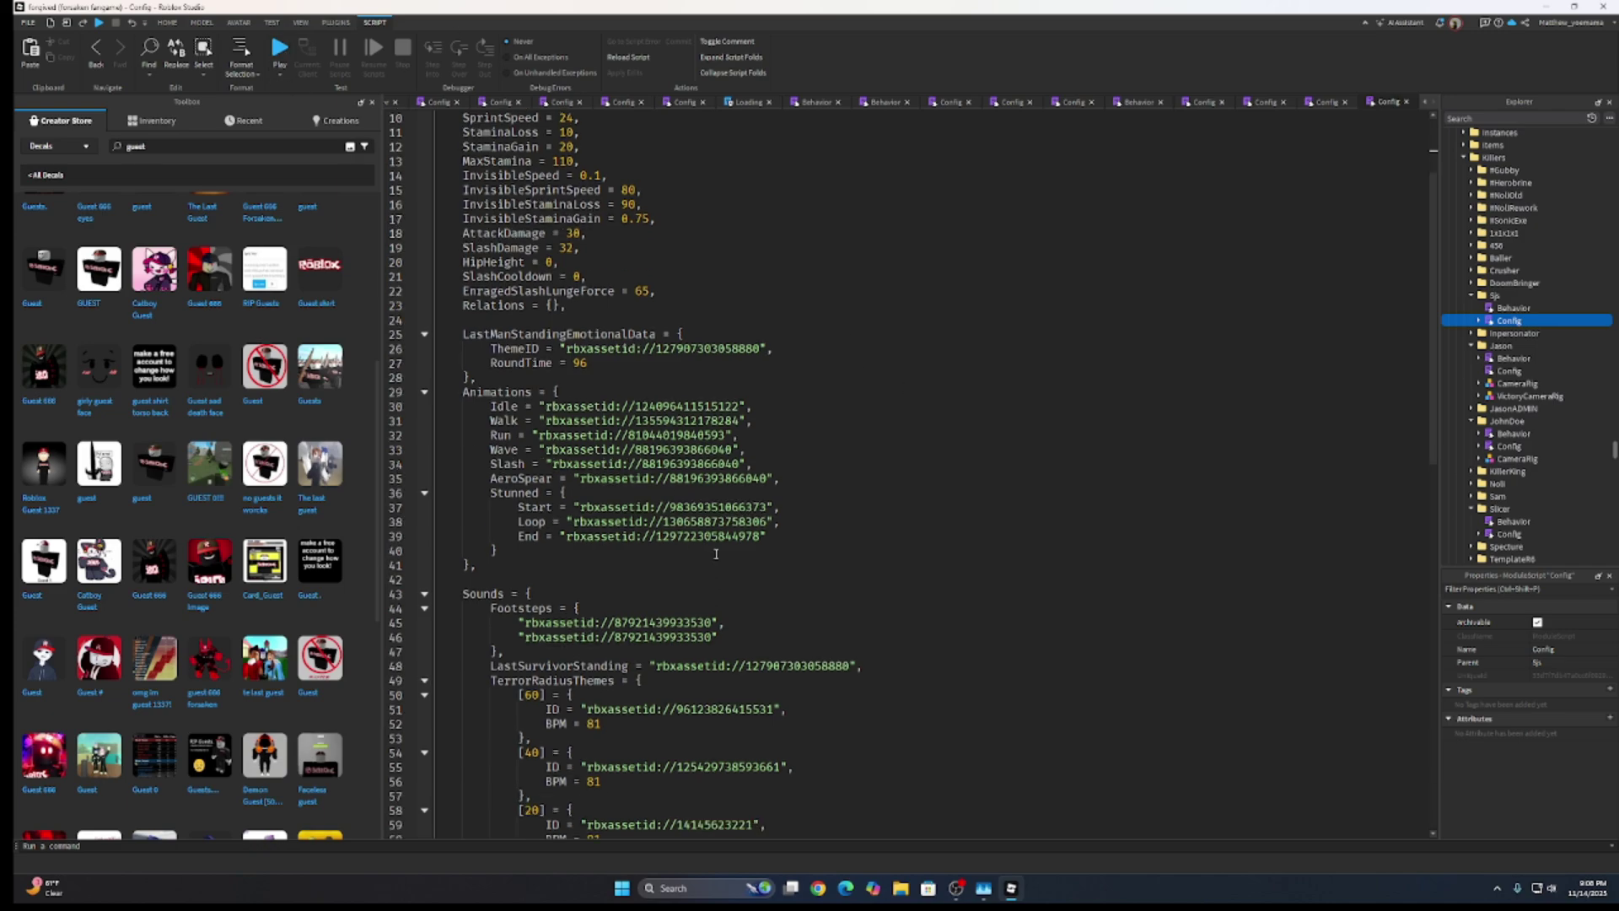